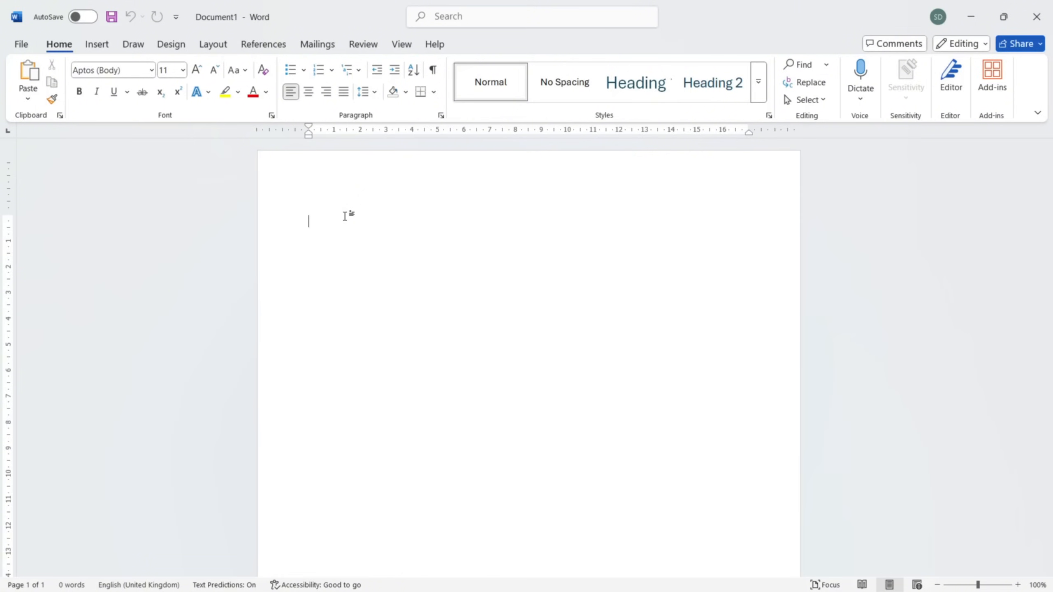
Fill the blank document with placeholder text using =rand() followed by =lorem().
{"action": "type", "text": "=rand"}
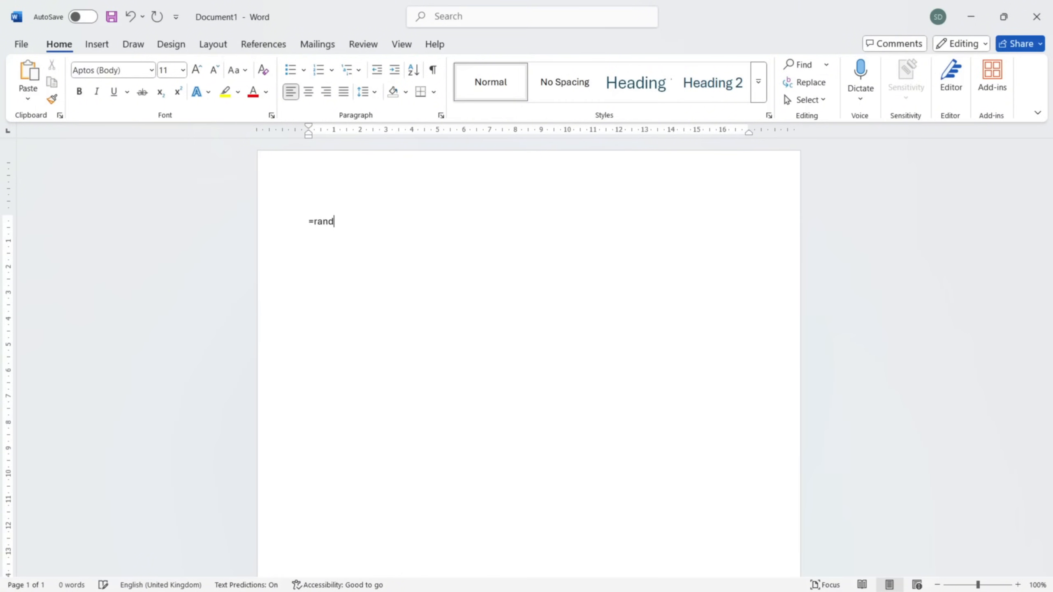
{"action": "type", "text": "()"}
{"action": "key", "text": "Return"}
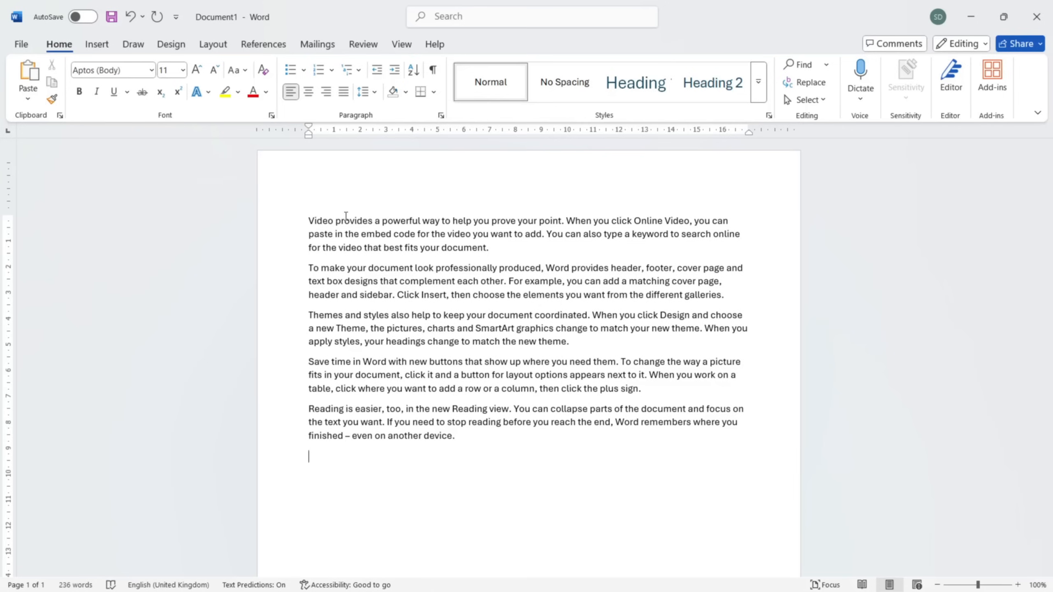
{"action": "type", "text": "=lorem()"}
{"action": "key", "text": "Return"}
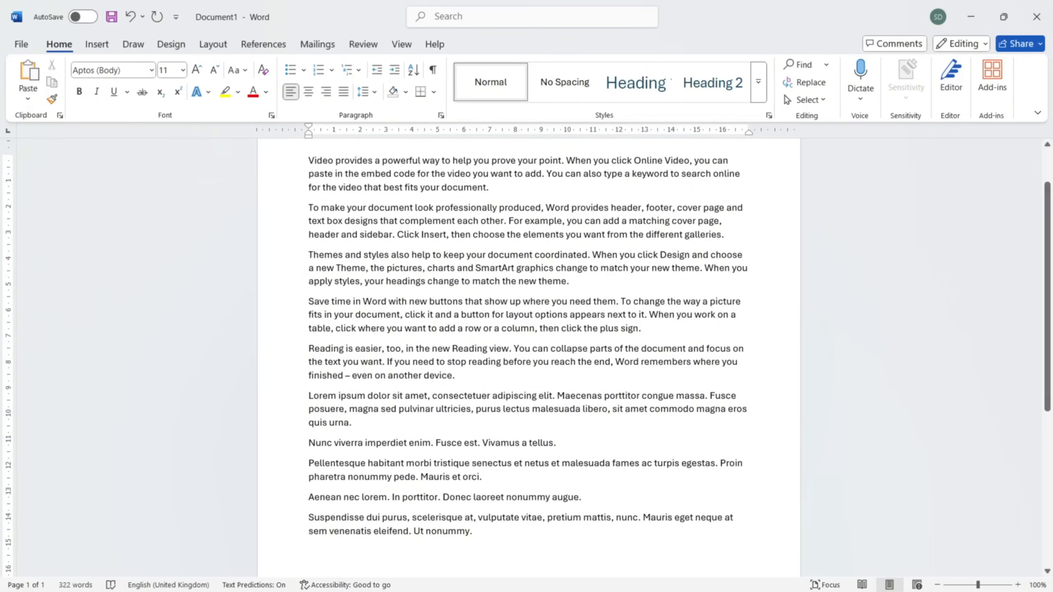
Add the text "Title1" on its own line above the first paragraph.
{"action": "scroll", "coordinate": [366, 288], "scroll_direction": "down", "scroll_amount": 1}
{"action": "scroll", "coordinate": [366, 288], "scroll_direction": "up", "scroll_amount": 1}
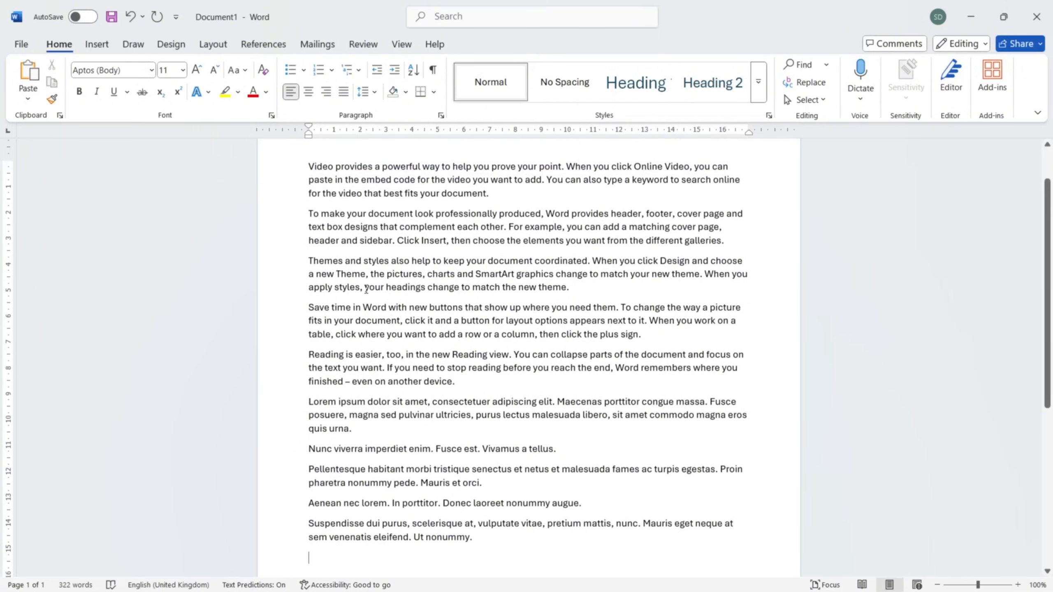
{"action": "scroll", "coordinate": [366, 288], "scroll_direction": "up", "scroll_amount": 2}
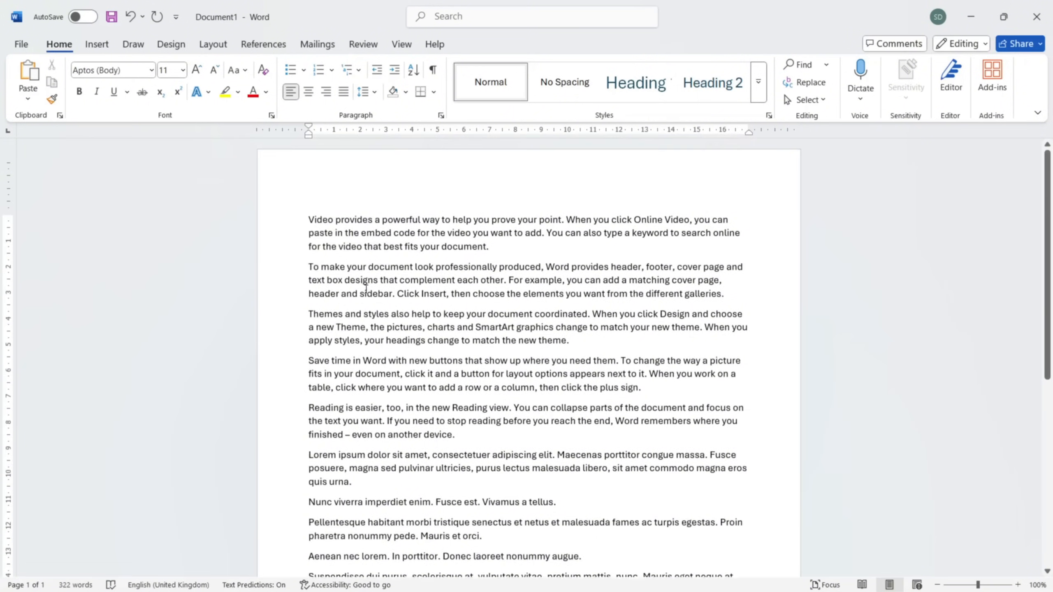
{"action": "left_click", "coordinate": [309, 216]}
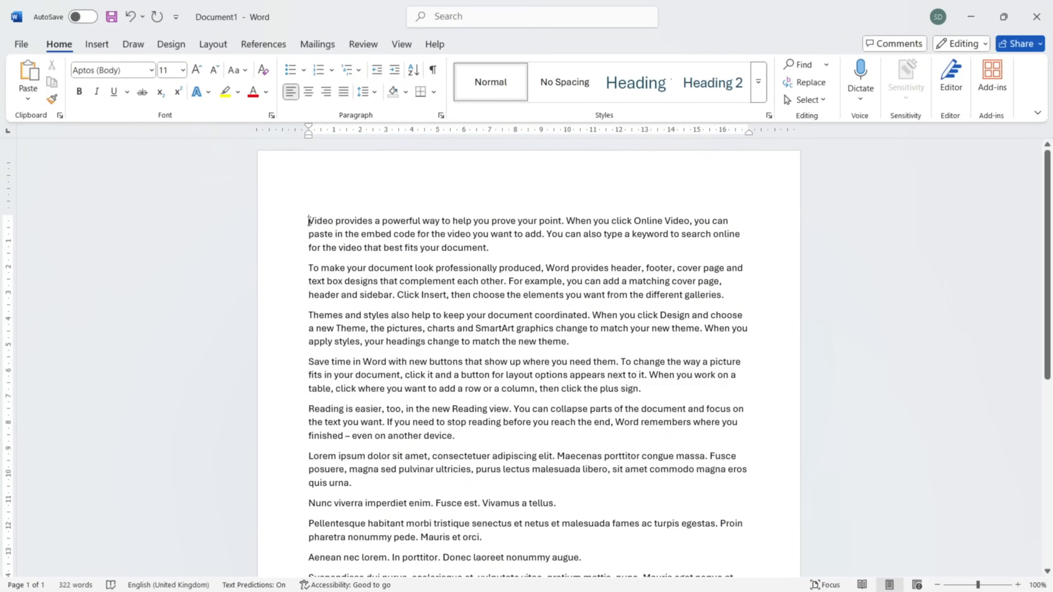
{"action": "key", "text": "Caps_Lock"}
{"action": "type", "text": "Tit"}
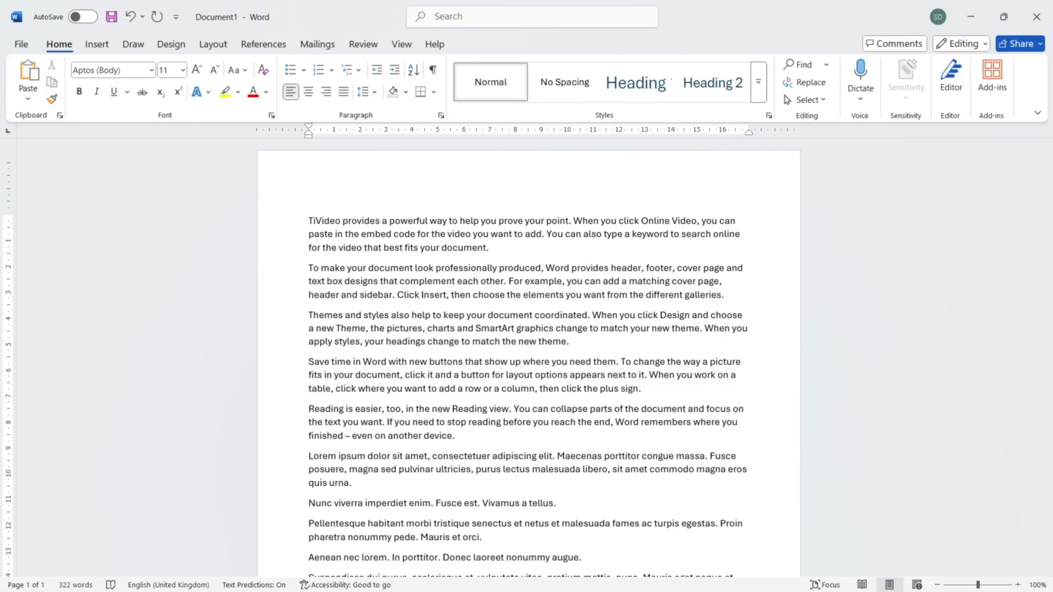
{"action": "type", "text": "le1"}
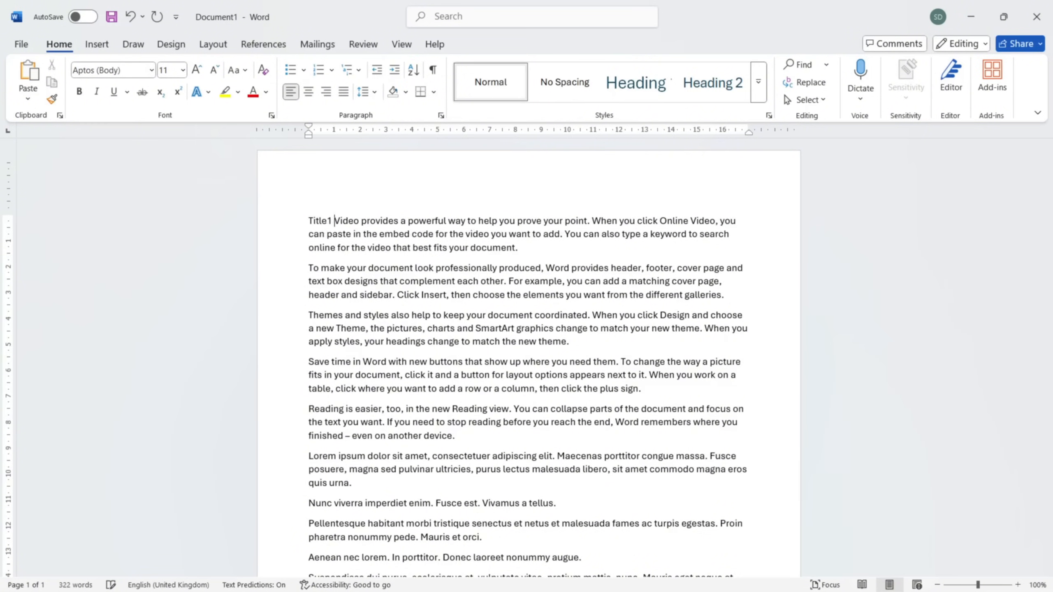
{"action": "key", "text": "Return"}
Apply the Heading 1 style to the "Title1" line.
{"action": "triple_click", "coordinate": [340, 218]}
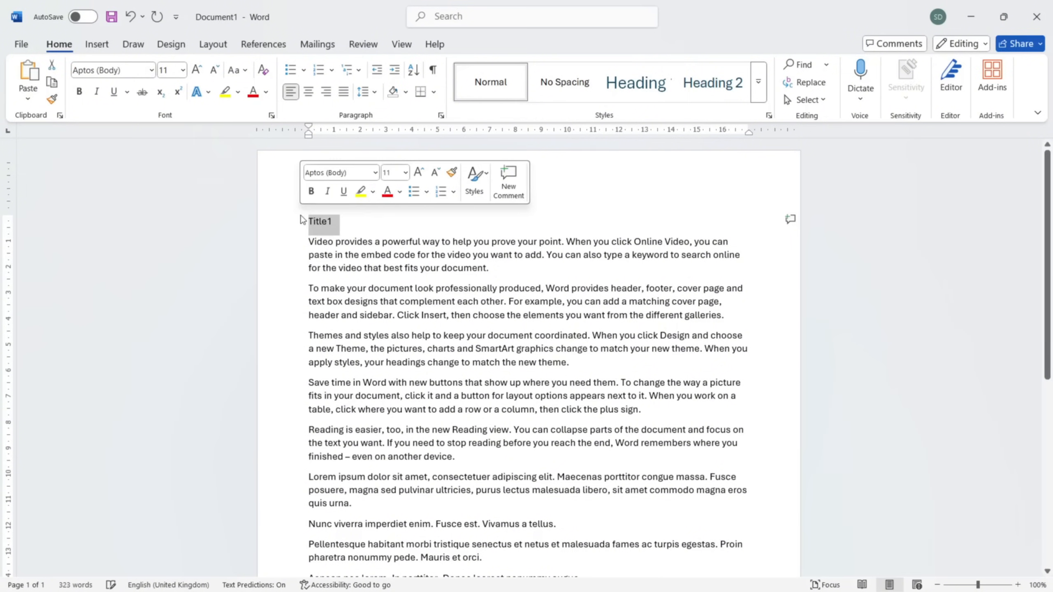
{"action": "left_click", "coordinate": [765, 85]}
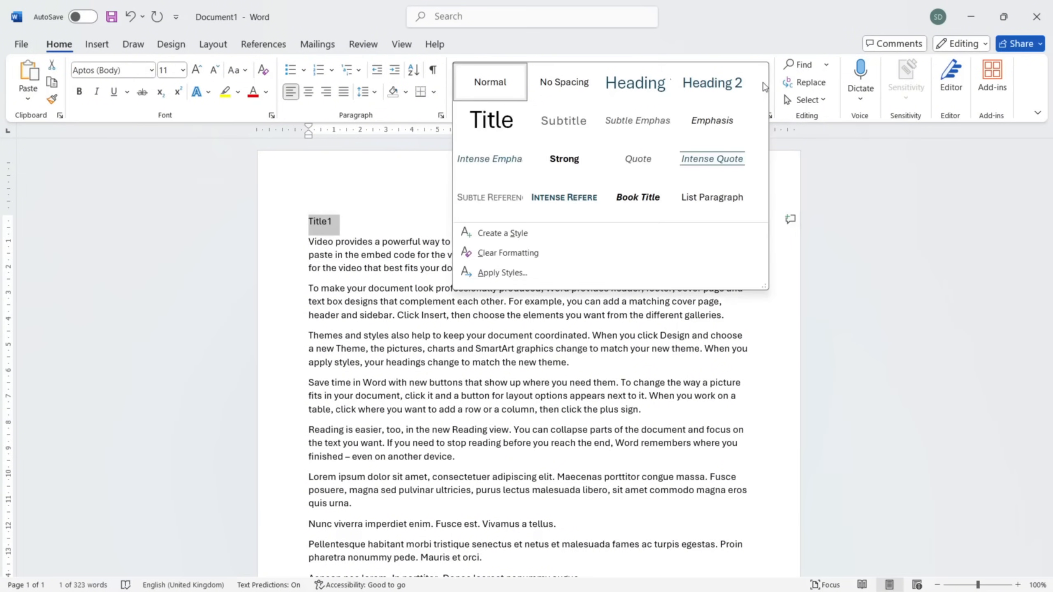
{"action": "left_click", "coordinate": [635, 82]}
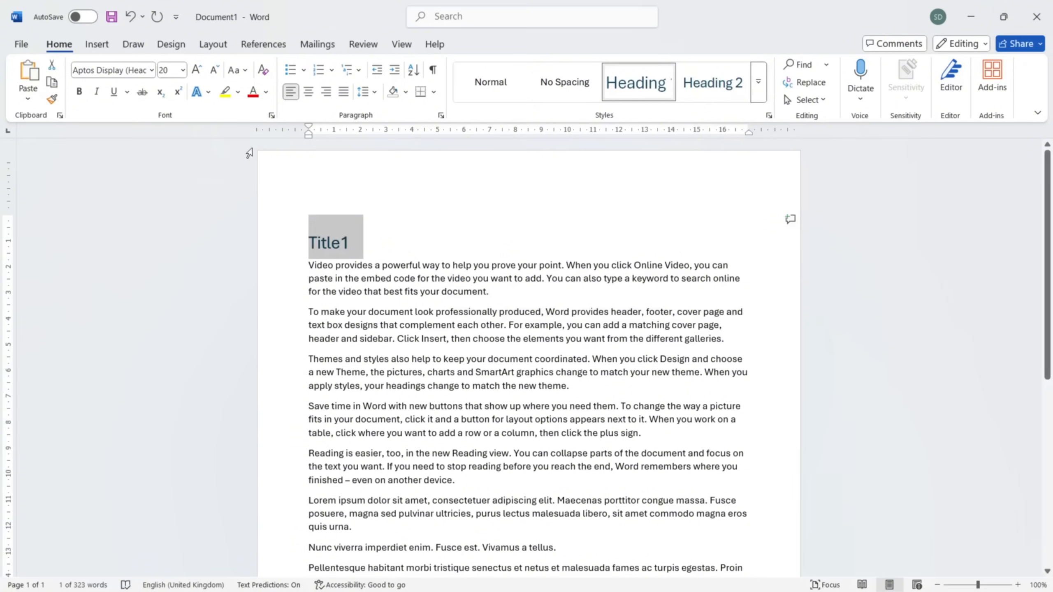
Set the paragraph spacing after the "Title1" heading to 18 pt.
{"action": "left_click", "coordinate": [355, 243]}
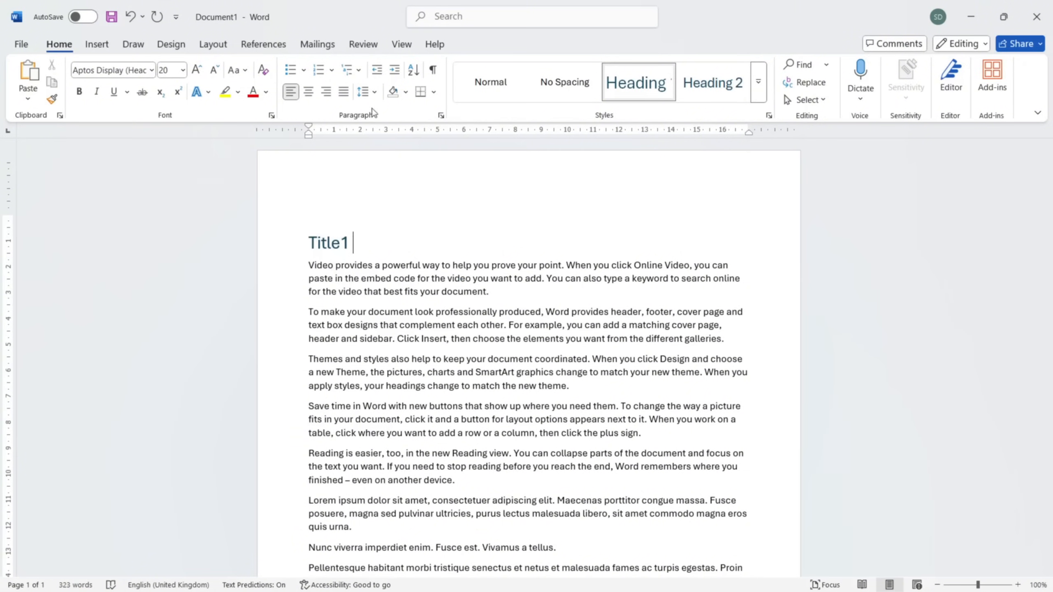
{"action": "left_click", "coordinate": [440, 116]}
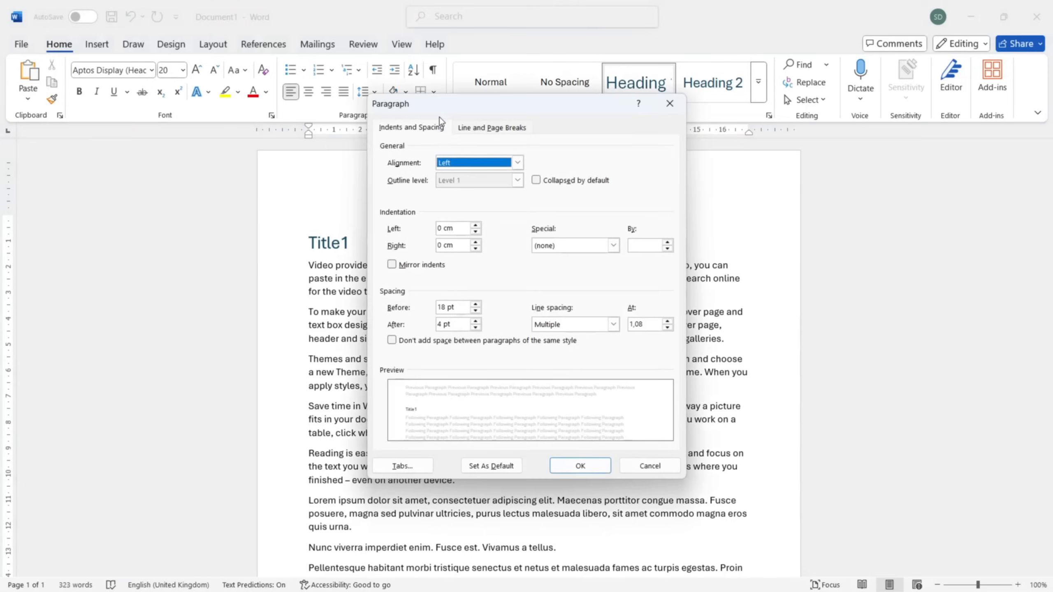
{"action": "left_click", "coordinate": [475, 322]}
{"action": "left_click", "coordinate": [476, 322]}
{"action": "left_click", "coordinate": [476, 321]}
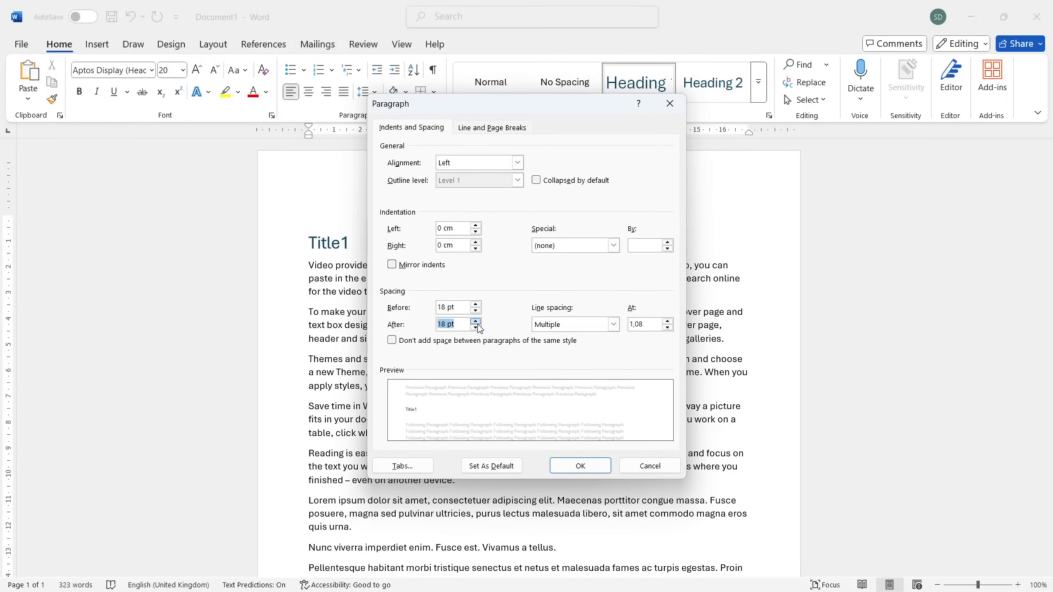
{"action": "left_click", "coordinate": [577, 466]}
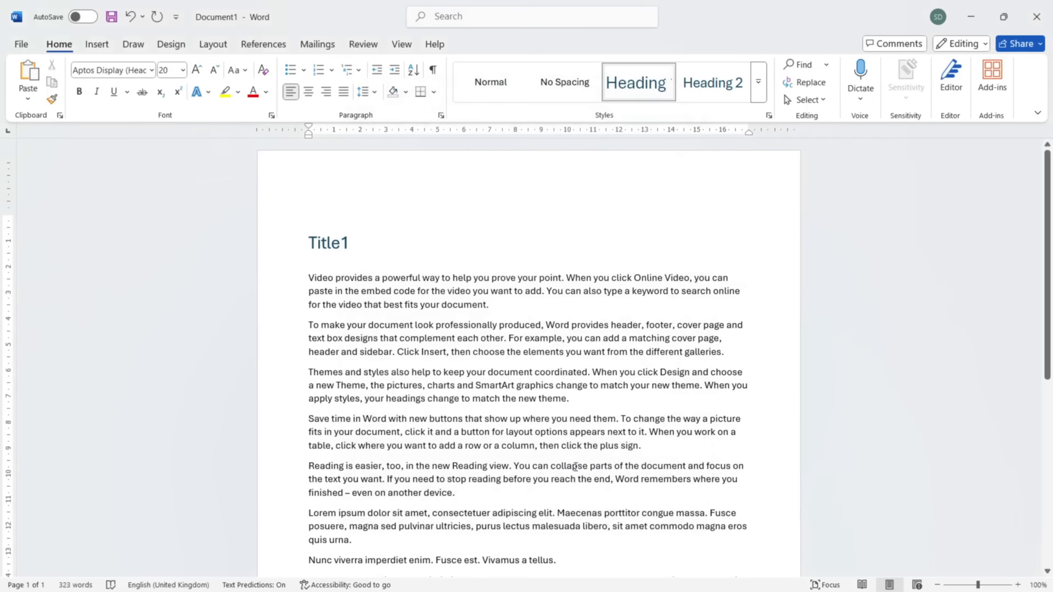
Add a new line reading "Subtitle 1" between the "Reading is easier" paragraph and the Lorem ipsum text.
{"action": "left_click", "coordinate": [423, 350]}
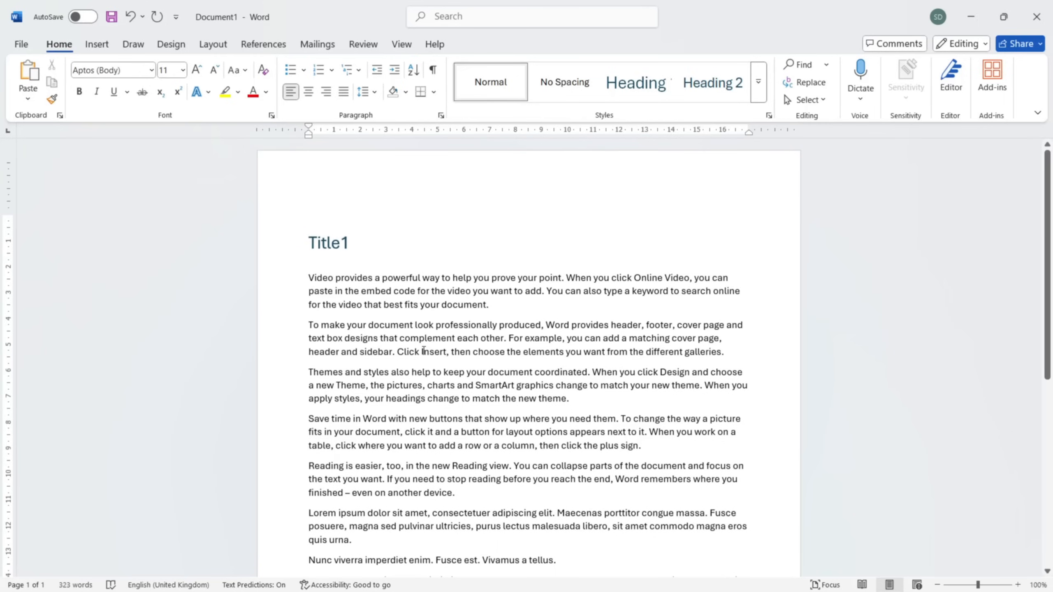
{"action": "scroll", "coordinate": [475, 437], "scroll_direction": "down", "scroll_amount": 2}
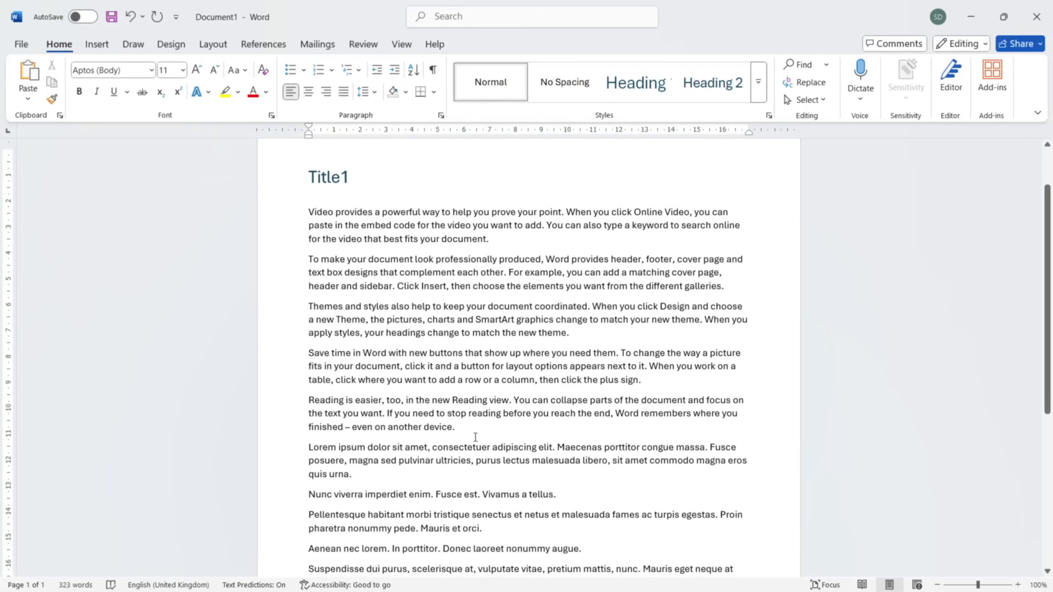
{"action": "key", "text": "Return"}
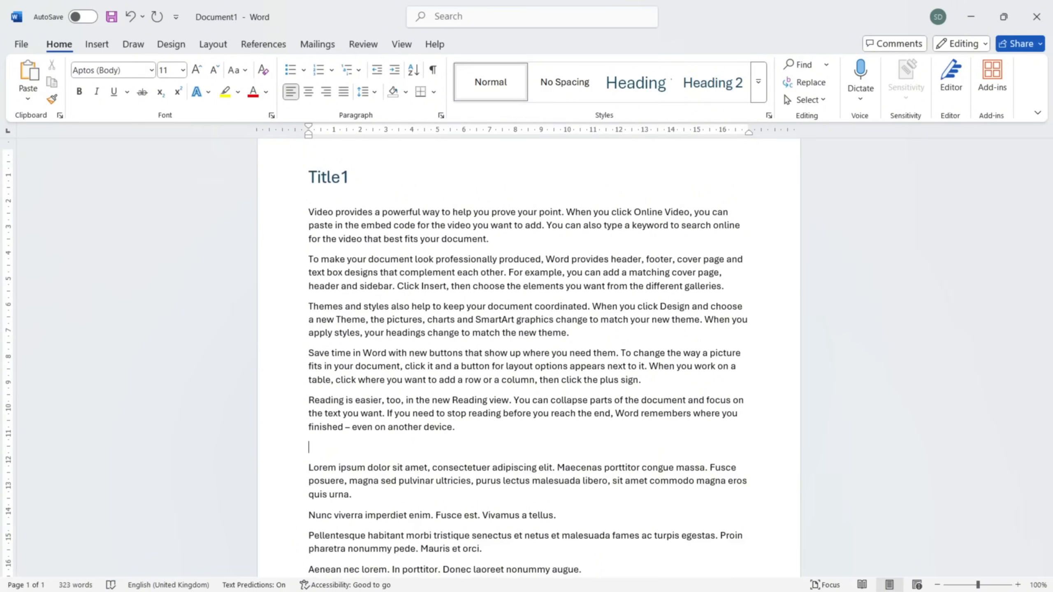
{"action": "type", "text": "SU"}
{"action": "key", "text": "BackSpace"}
{"action": "key", "text": "Caps_Lock"}
{"action": "type", "text": "u"}
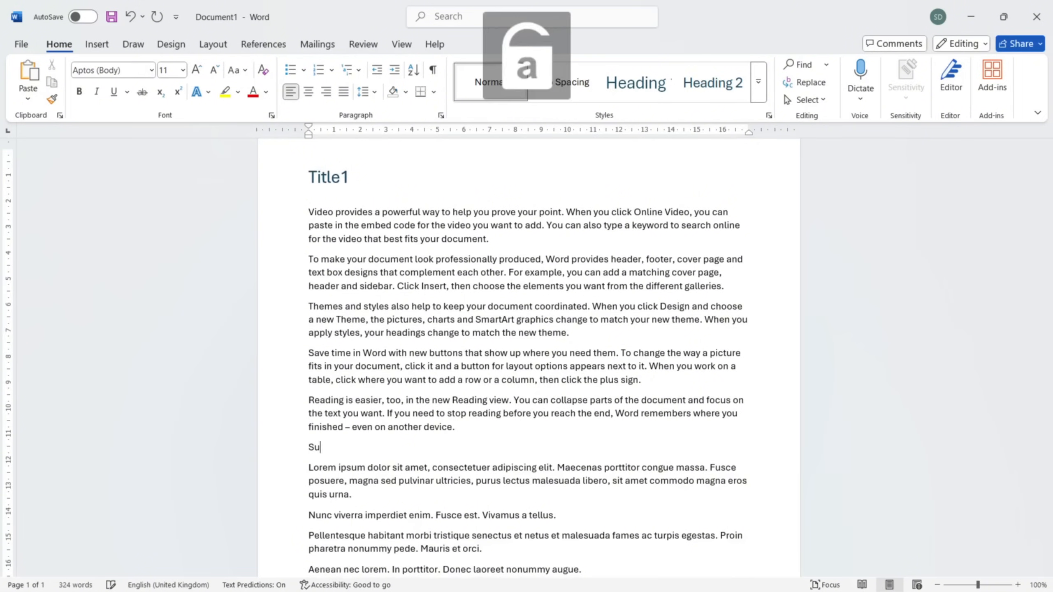
{"action": "type", "text": "btitle 1"}
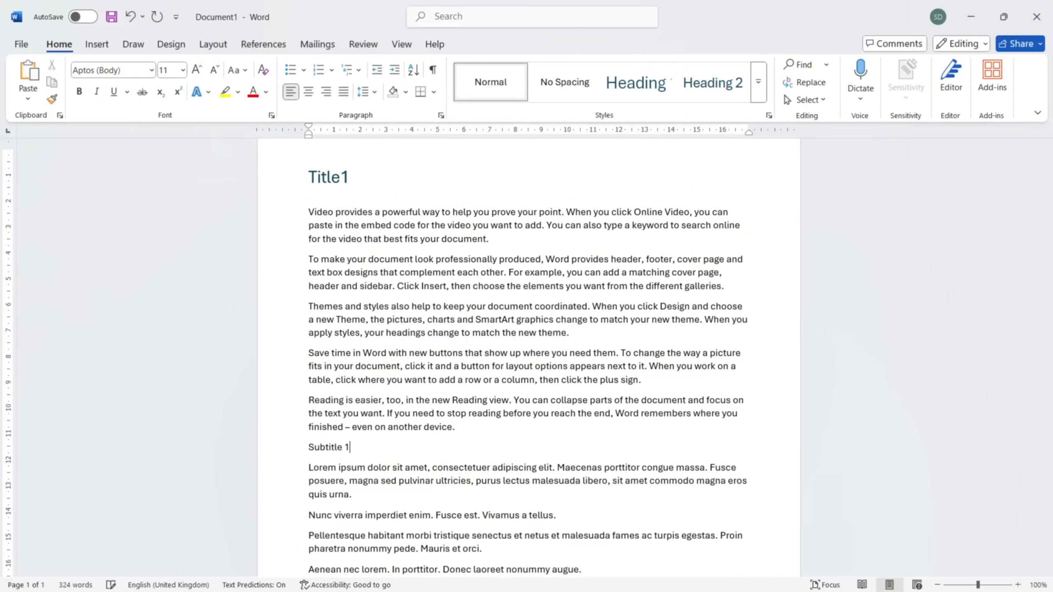
Make the "Subtitle 1" line bold and colour it with the dark teal theme colour.
{"action": "left_click_drag", "start_coordinate": [357, 447], "coordinate": [308, 447]}
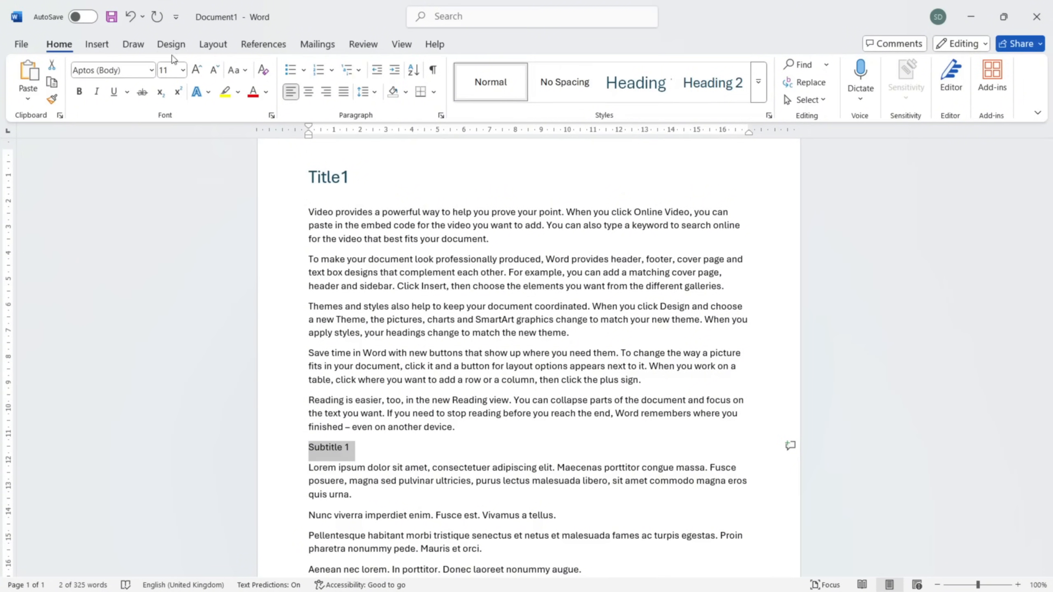
{"action": "left_click", "coordinate": [79, 95]}
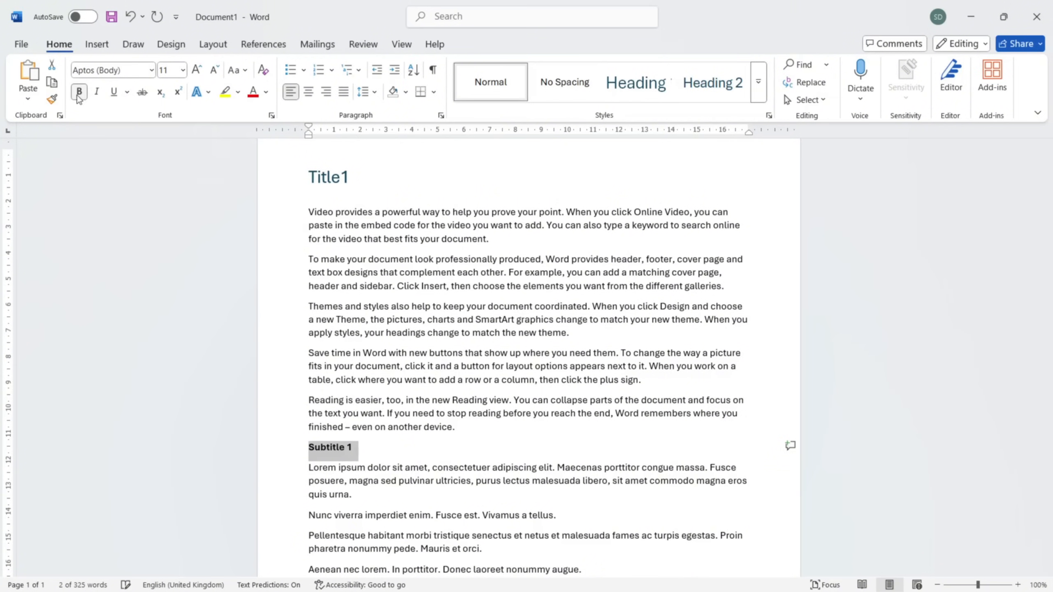
{"action": "left_click", "coordinate": [265, 92]}
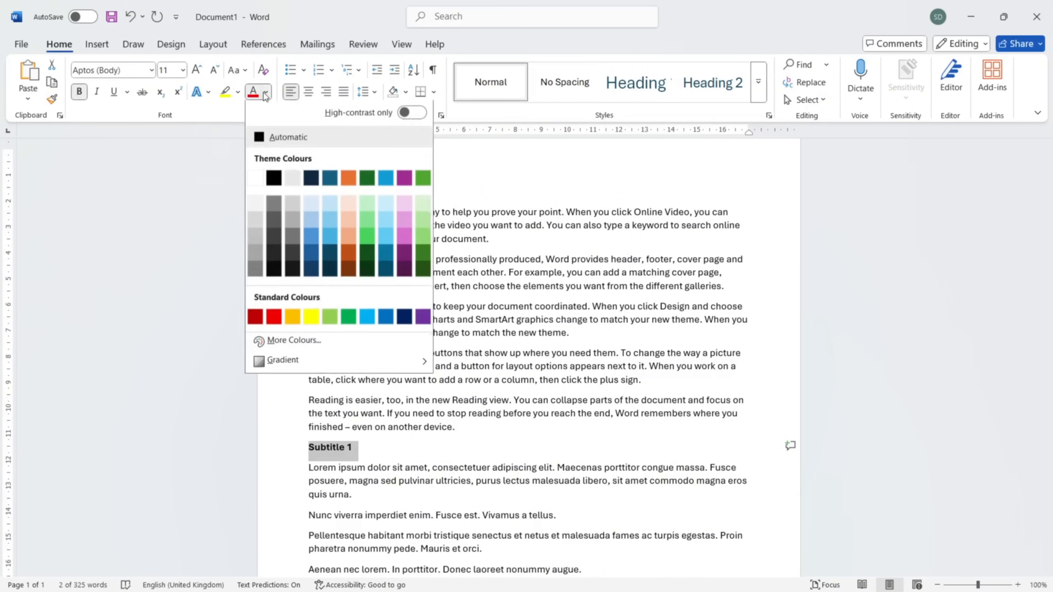
{"action": "left_click", "coordinate": [330, 178]}
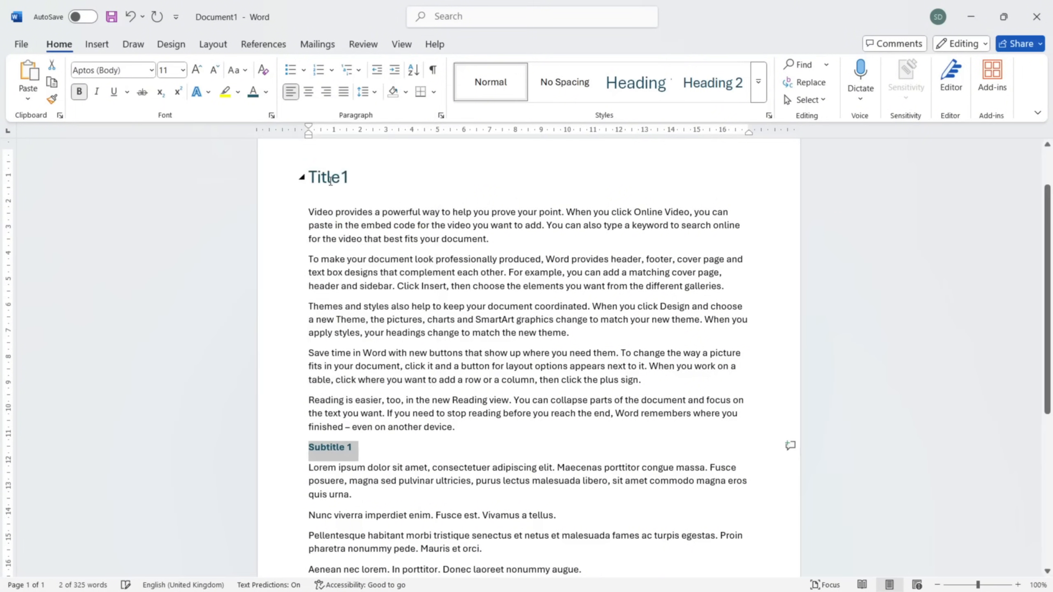
Underline the "Subtitle 1" text.
{"action": "left_click", "coordinate": [112, 97]}
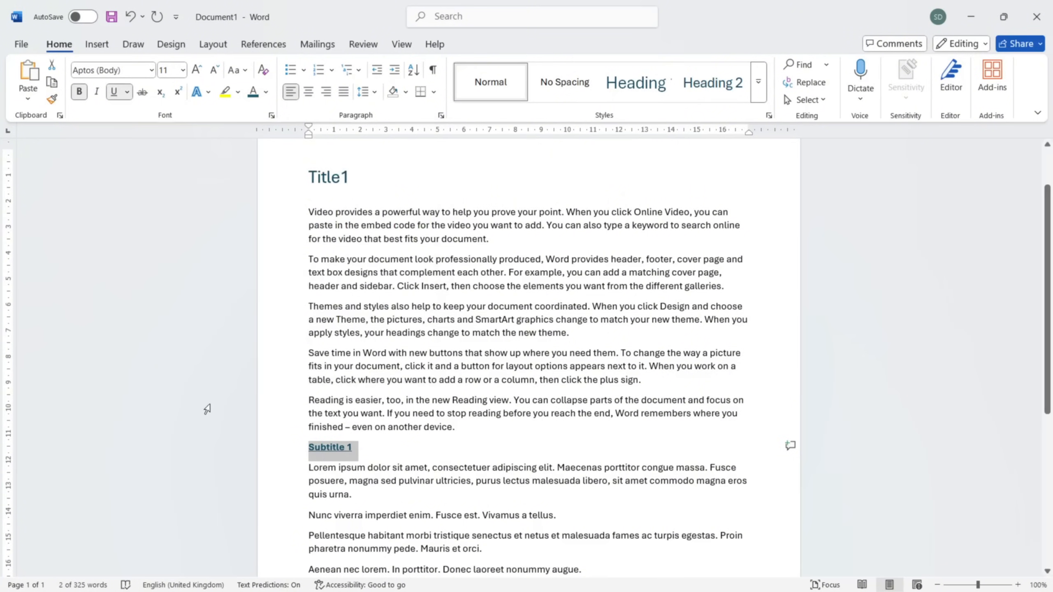
{"action": "left_click", "coordinate": [380, 458]}
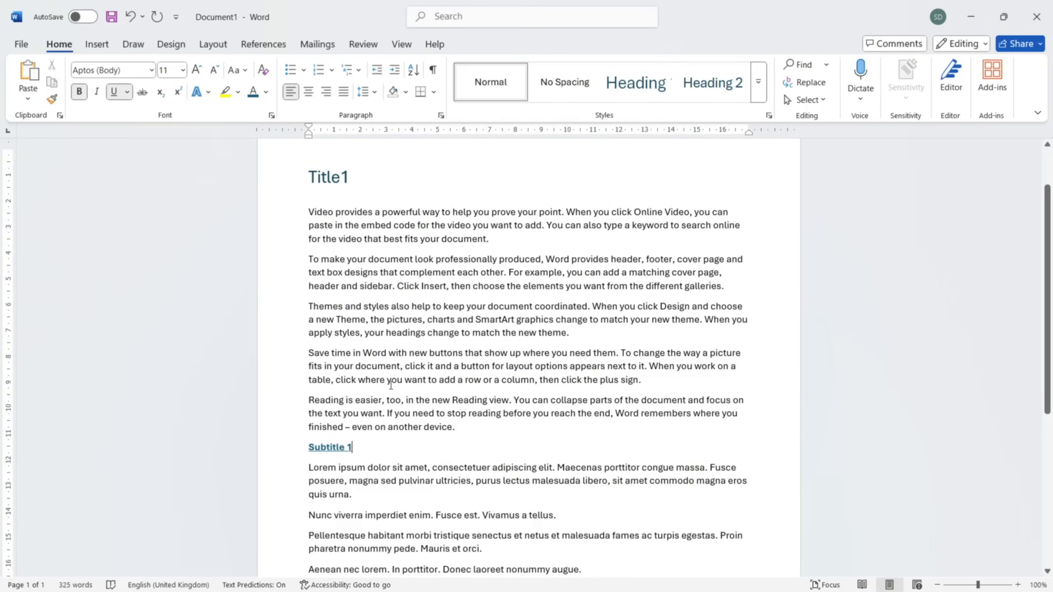
{"action": "left_click", "coordinate": [360, 412]}
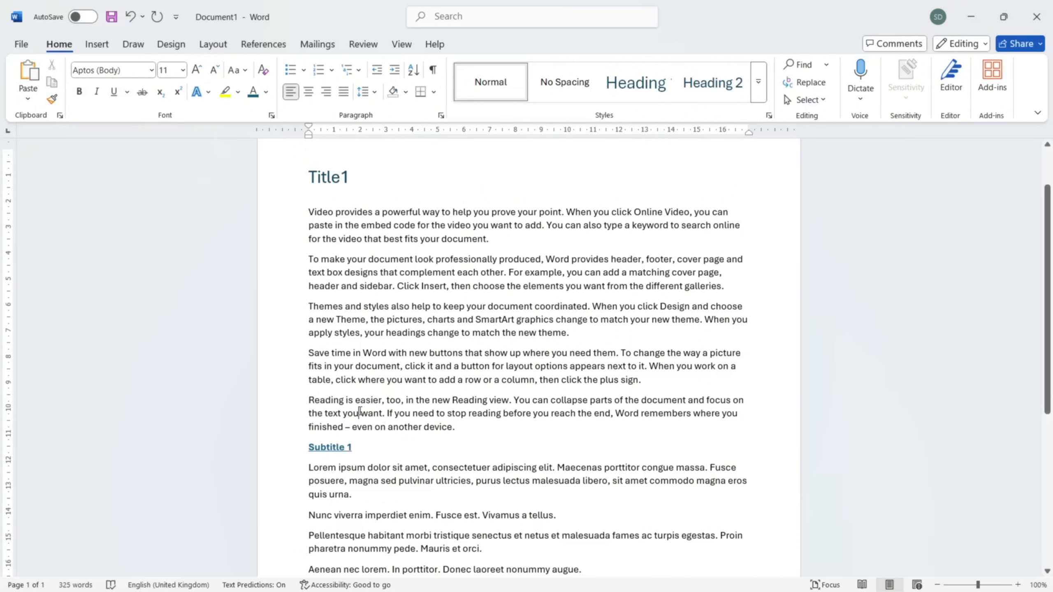
Change the font of the "Subtitle 1" line to Bierstadt.
{"action": "triple_click", "coordinate": [358, 442]}
{"action": "left_click", "coordinate": [151, 70]}
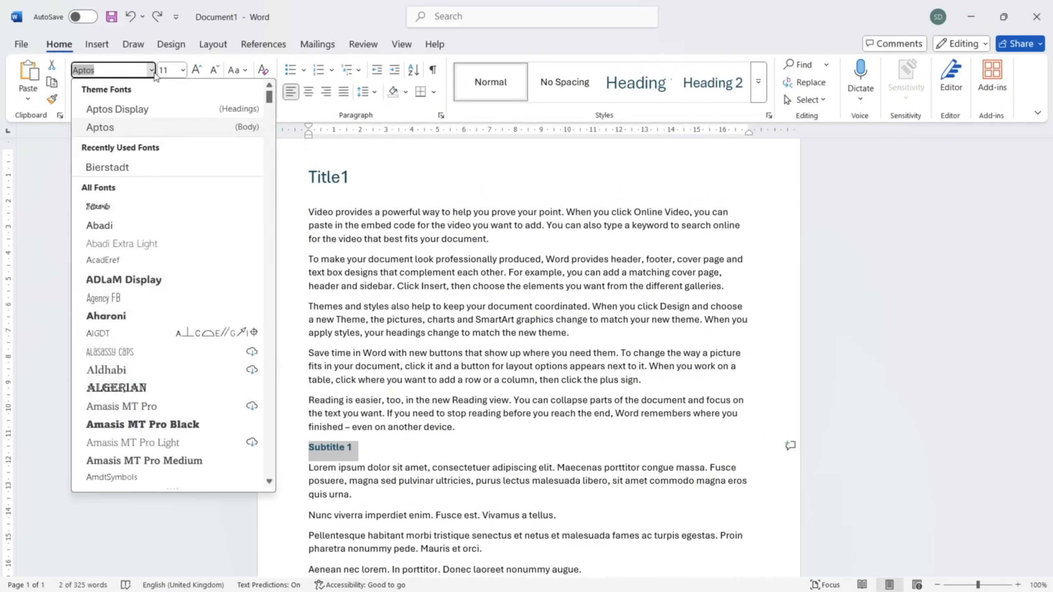
{"action": "left_click", "coordinate": [154, 166]}
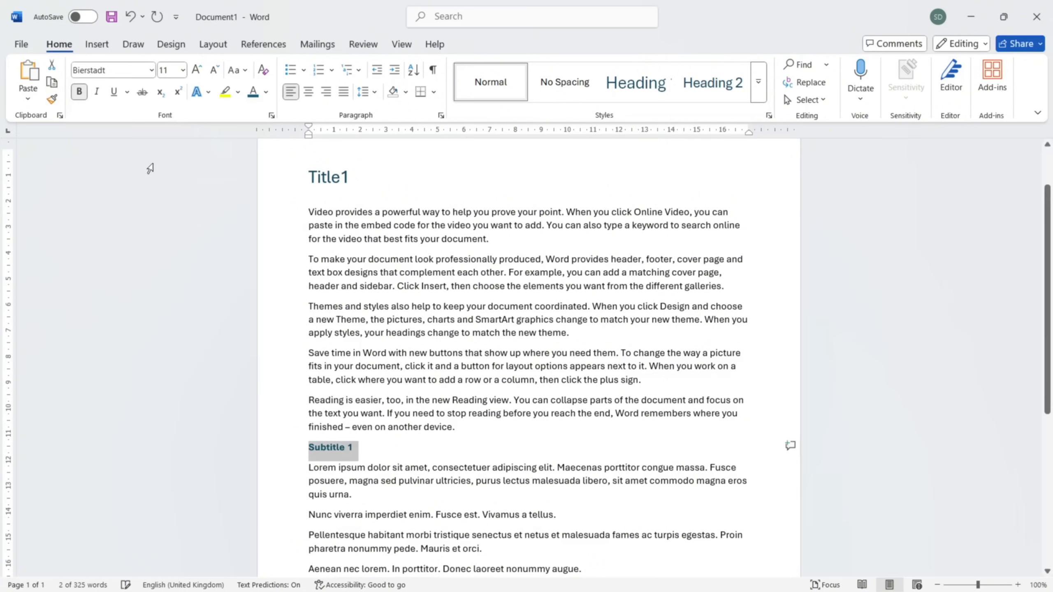
Turn the initial V of the first body paragraph into a drop cap of the Dropped type.
{"action": "scroll", "coordinate": [543, 475], "scroll_direction": "down", "scroll_amount": 1}
{"action": "left_click", "coordinate": [306, 200]}
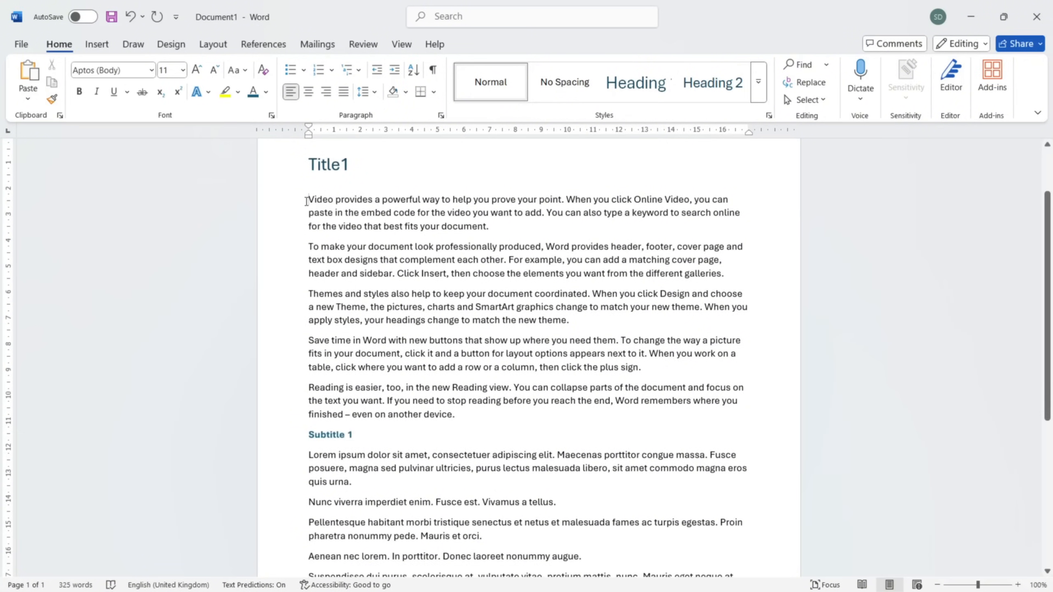
{"action": "key", "text": "shift+Right"}
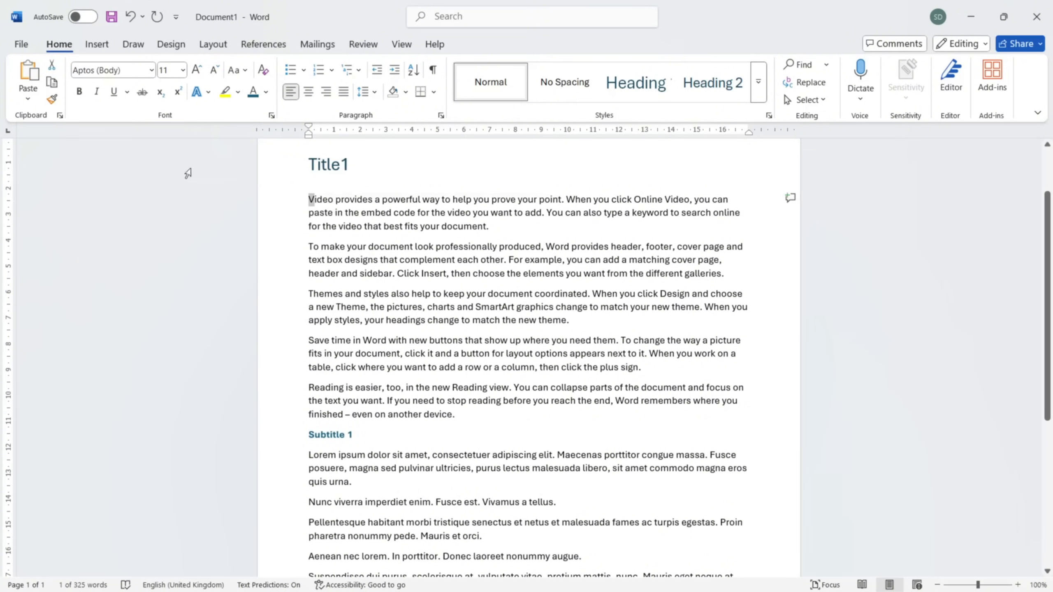
{"action": "left_click", "coordinate": [97, 44]}
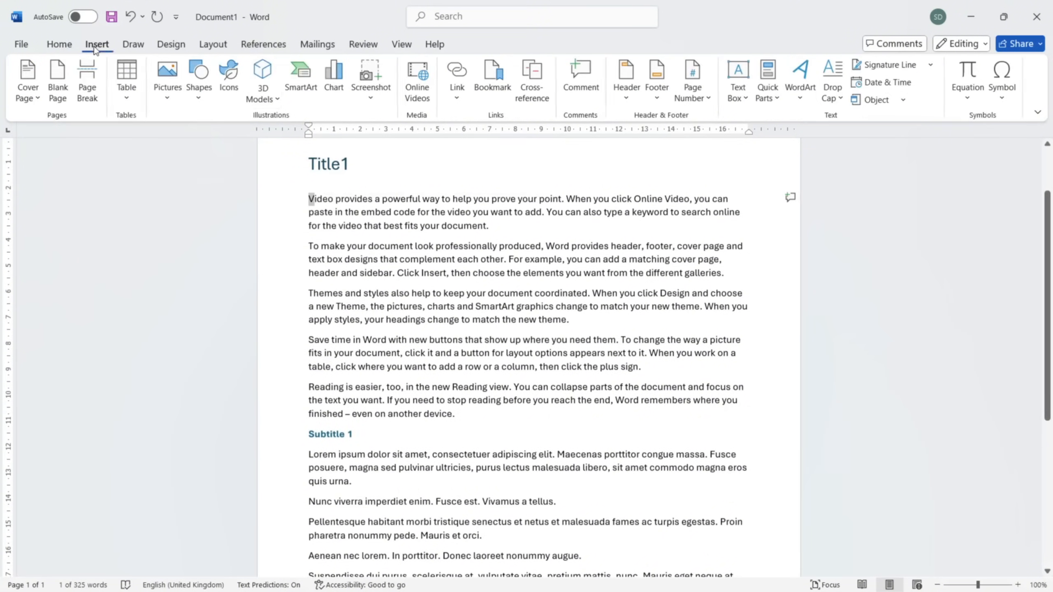
{"action": "left_click", "coordinate": [836, 92]}
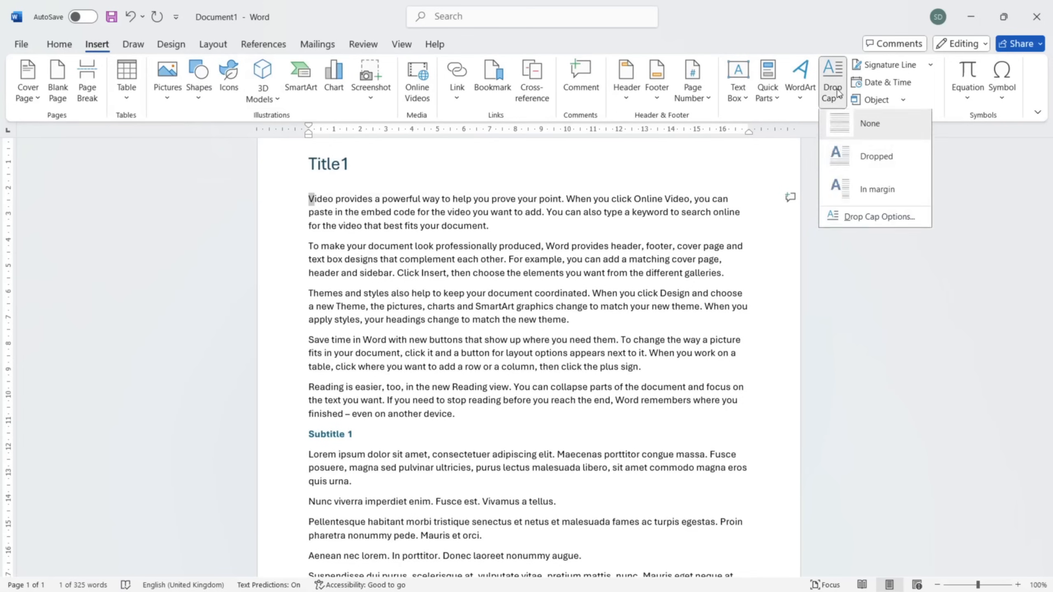
{"action": "left_click", "coordinate": [847, 155]}
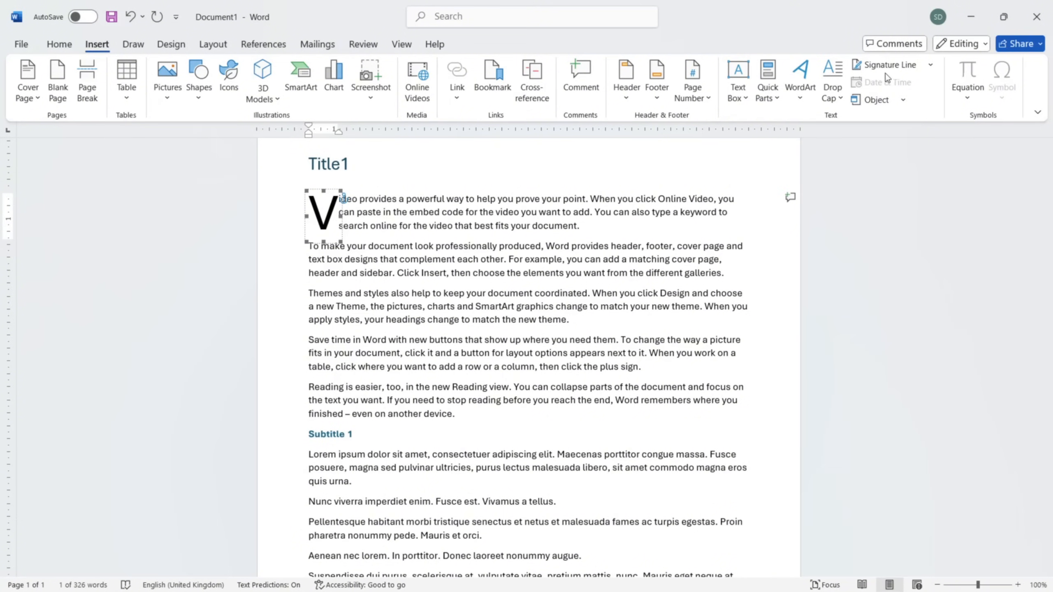
Set the drop cap at the start of the first body paragraph to drop 2 lines, keeping the Dropped position.
{"action": "left_click", "coordinate": [833, 94]}
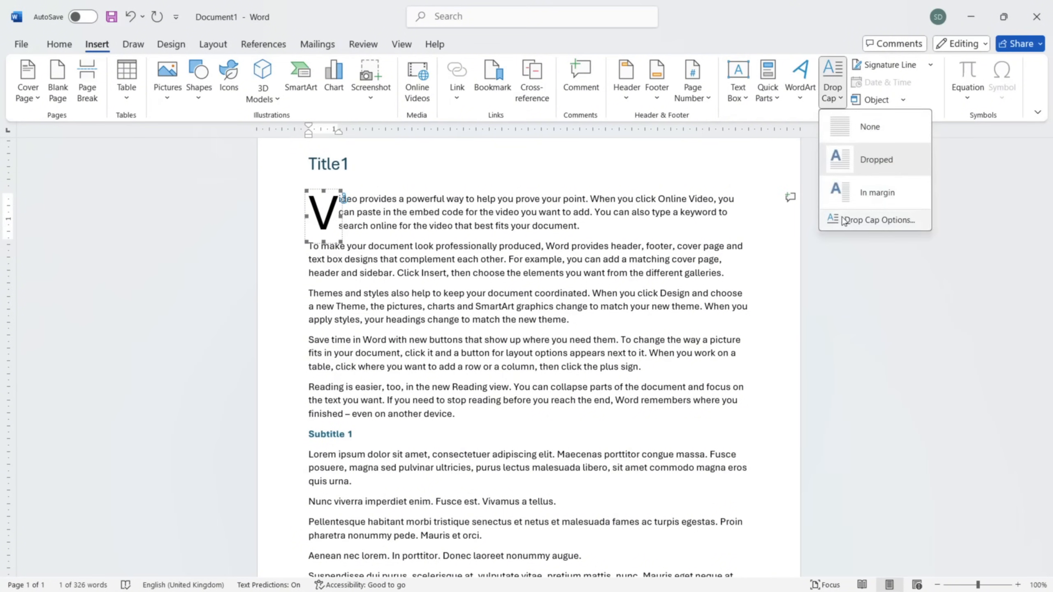
{"action": "left_click", "coordinate": [871, 220]}
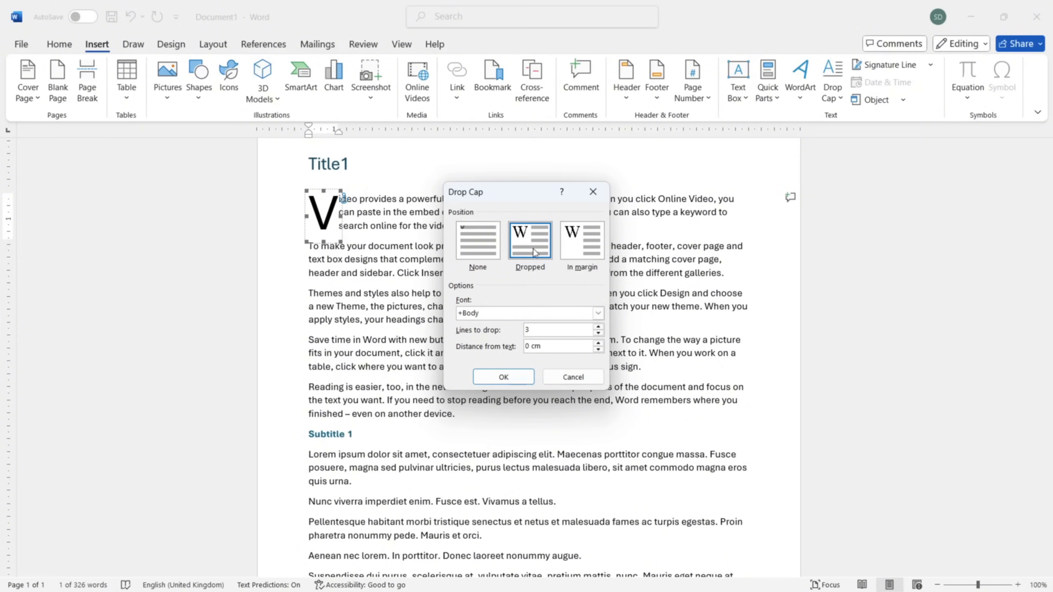
{"action": "left_click", "coordinate": [598, 333]}
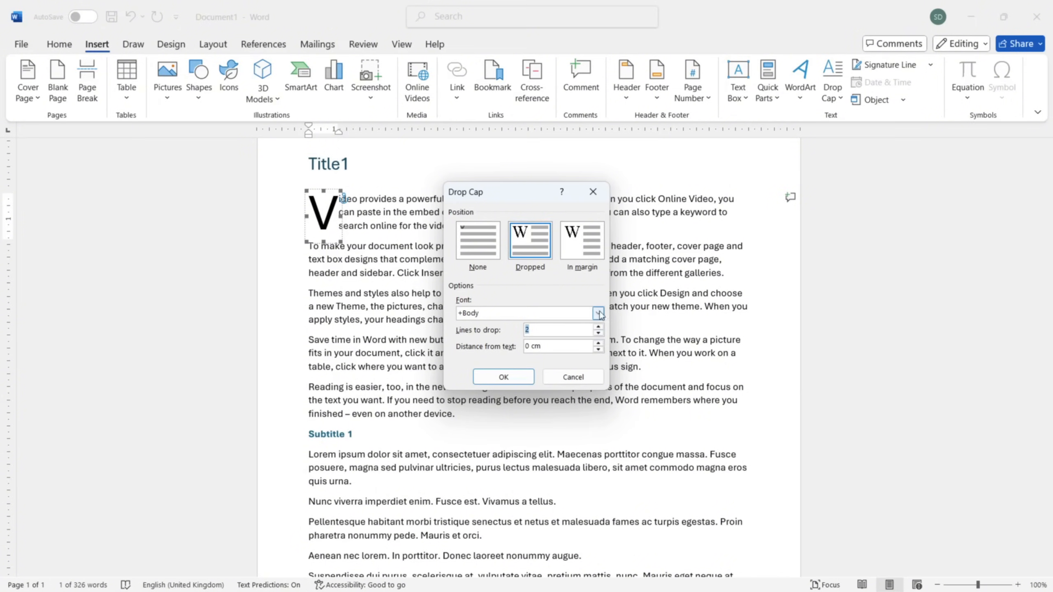
{"action": "left_click", "coordinate": [598, 313]}
{"action": "left_click", "coordinate": [558, 354]}
{"action": "left_click", "coordinate": [500, 378]}
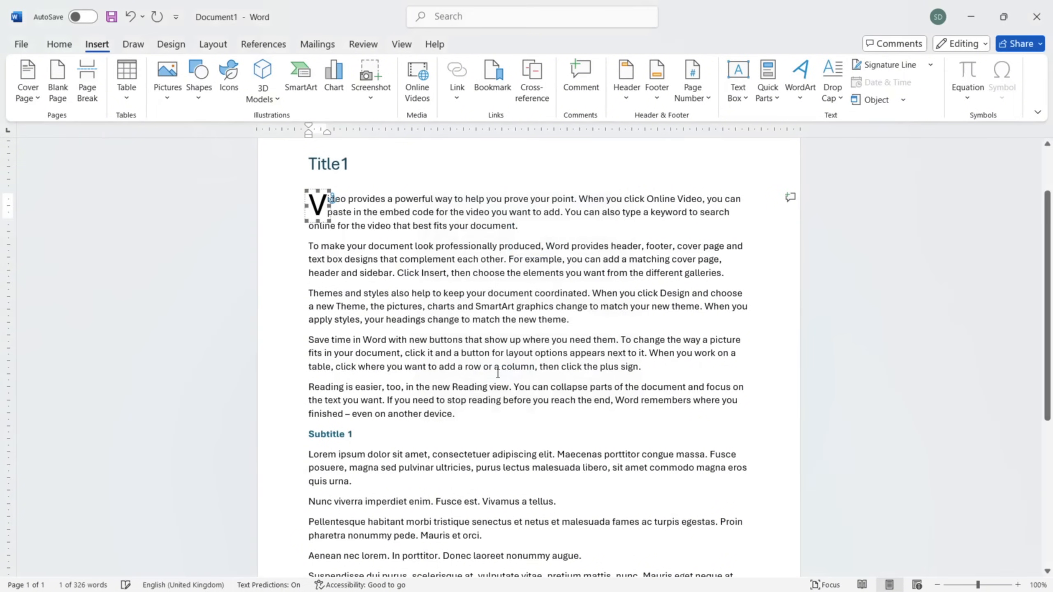
{"action": "left_click", "coordinate": [497, 373]}
Insert the stock image of blue glass skyscrapers on a new line after the "Themes and styles" paragraph.
{"action": "scroll", "coordinate": [497, 372], "scroll_direction": "down", "scroll_amount": 2}
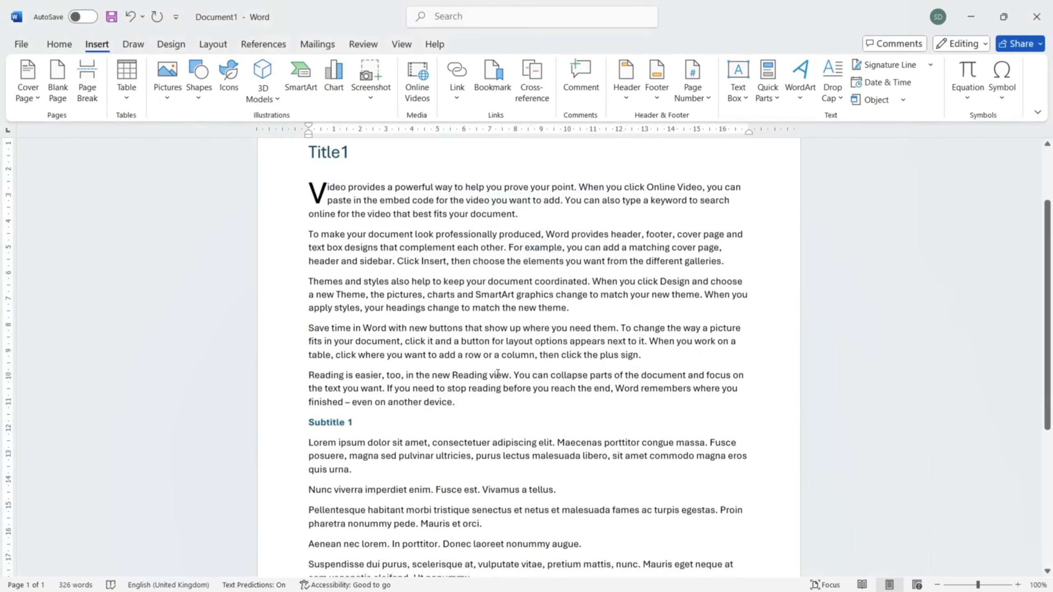
{"action": "scroll", "coordinate": [538, 389], "scroll_direction": "up", "scroll_amount": 3}
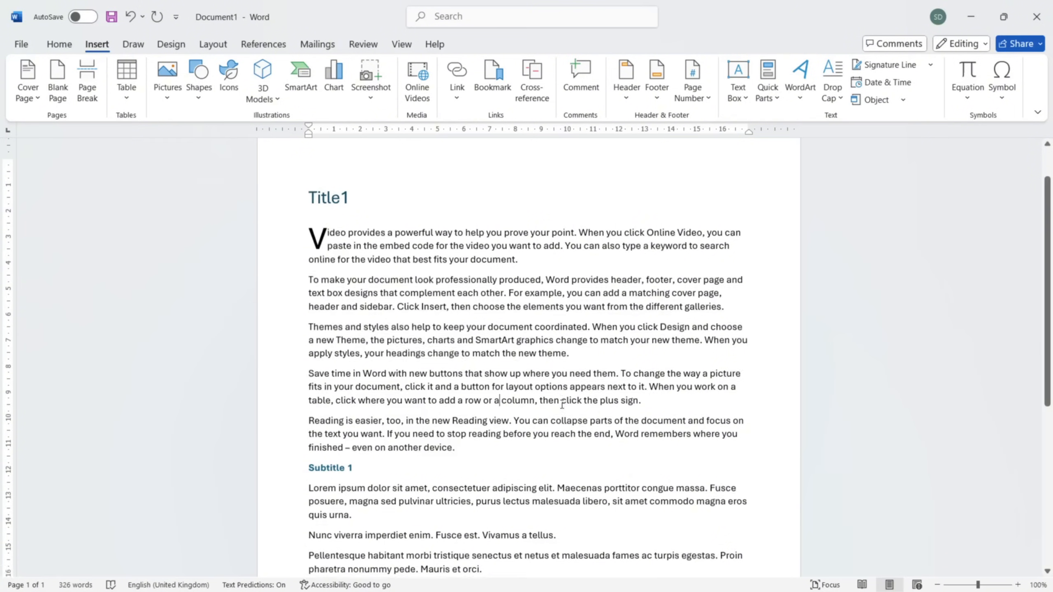
{"action": "scroll", "coordinate": [561, 404], "scroll_direction": "down", "scroll_amount": 4}
{"action": "scroll", "coordinate": [562, 404], "scroll_direction": "up", "scroll_amount": 3}
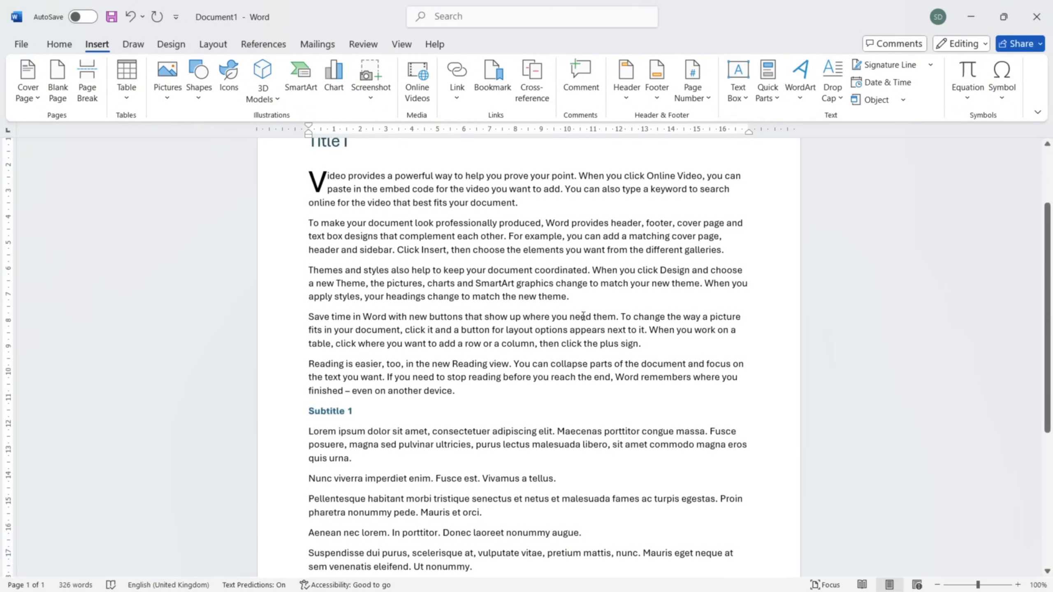
{"action": "left_click", "coordinate": [596, 294]}
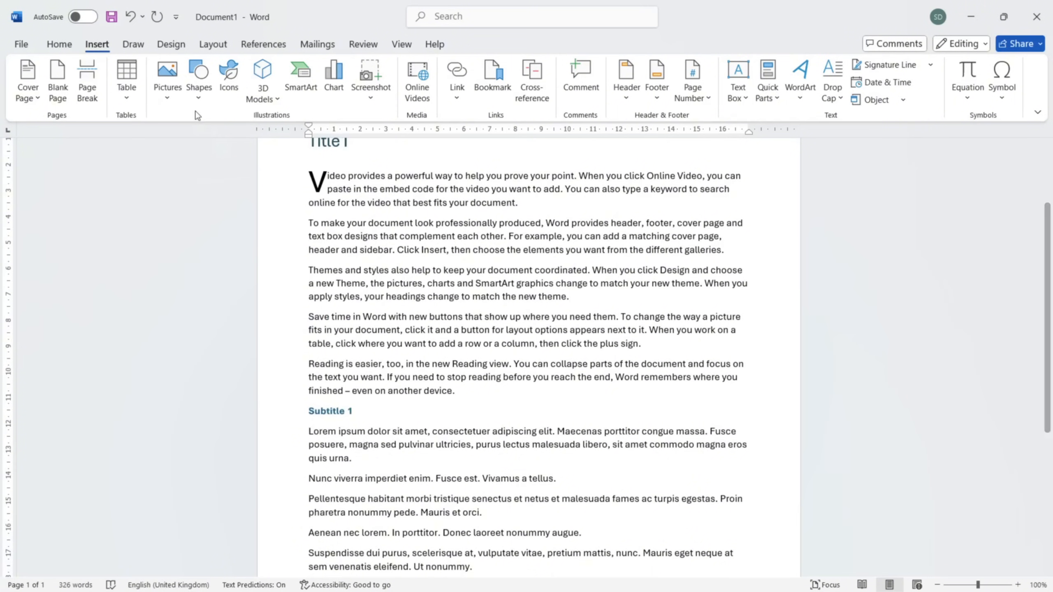
{"action": "key", "text": "Return"}
{"action": "left_click", "coordinate": [168, 95]}
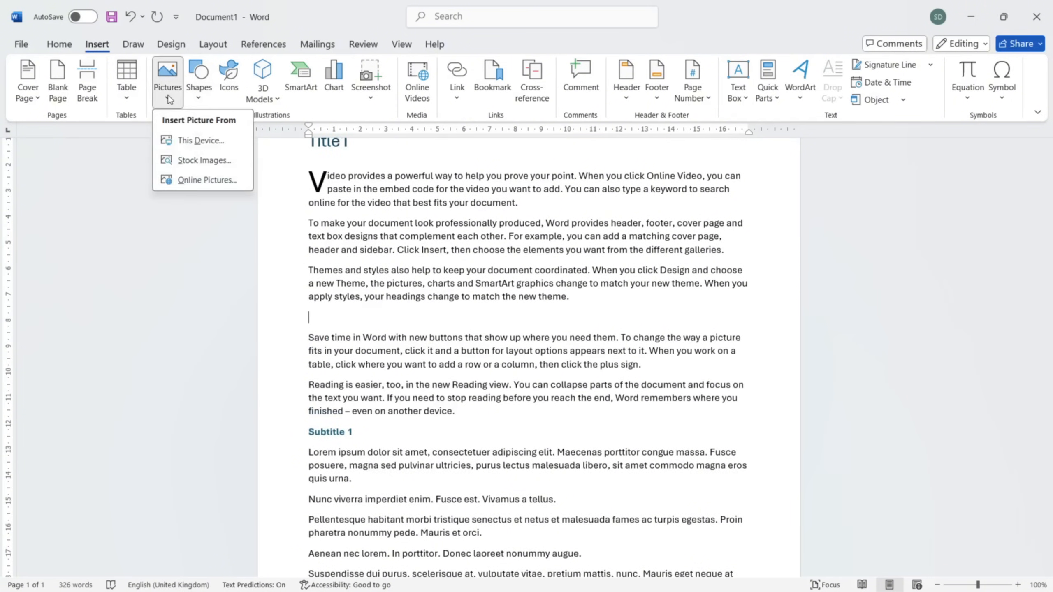
{"action": "left_click", "coordinate": [219, 162]}
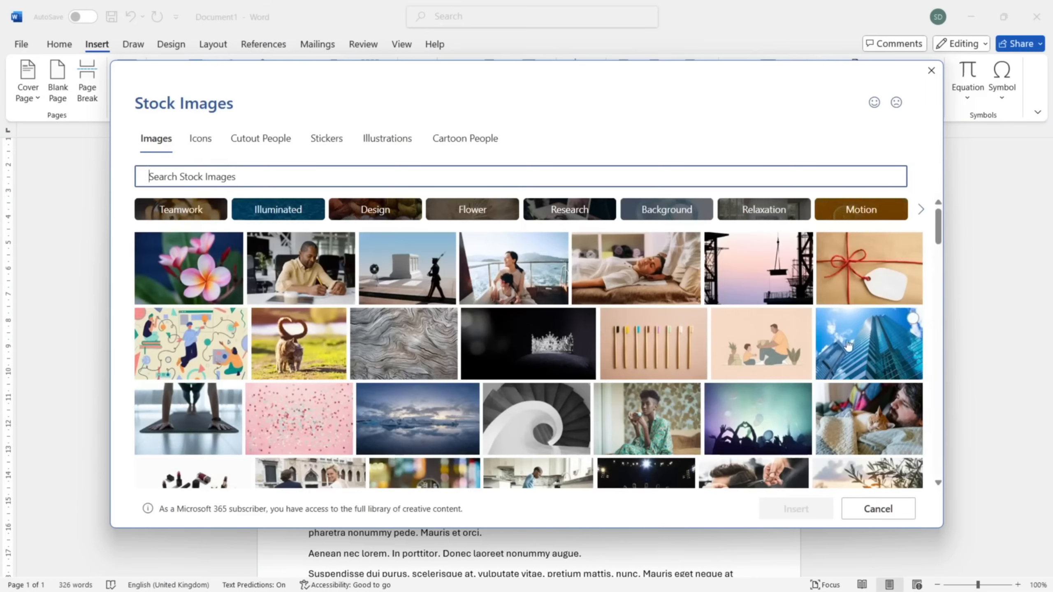
{"action": "left_click", "coordinate": [847, 345]}
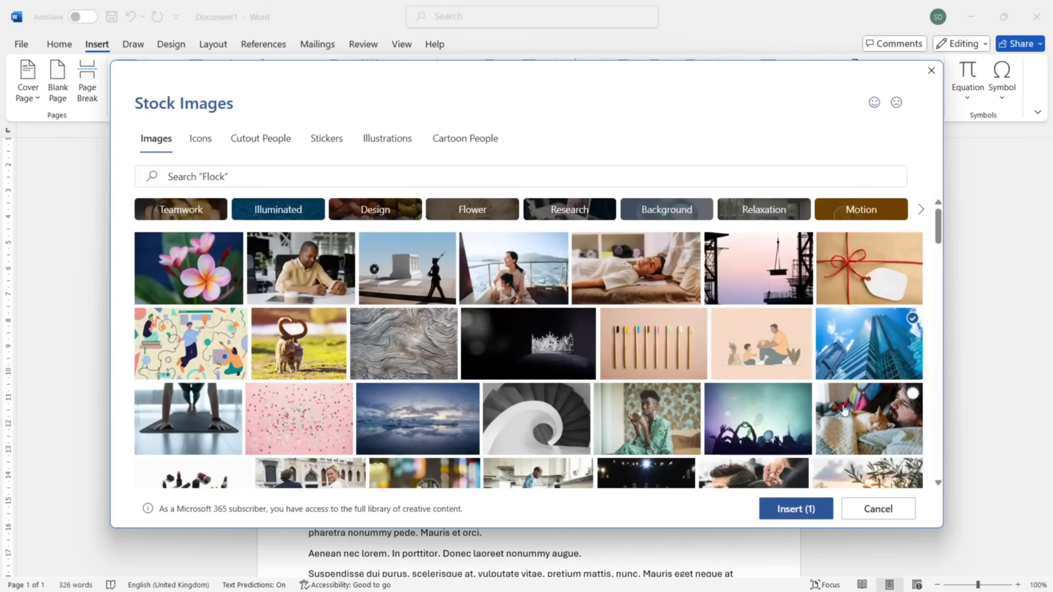
{"action": "left_click", "coordinate": [800, 509]}
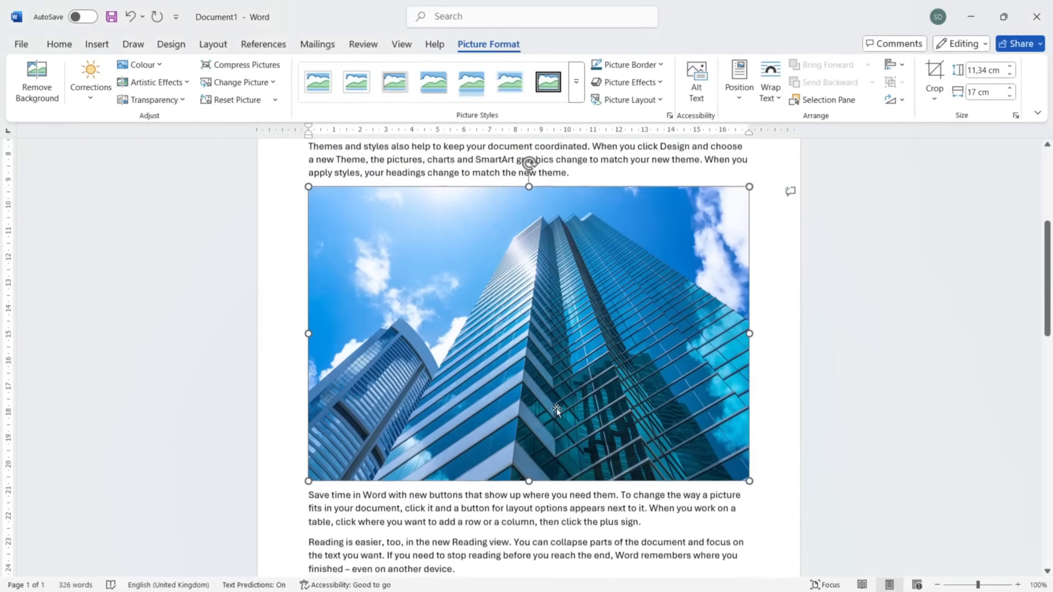
Shrink the skyscraper picture to about 6.22 cm high by 9.32 cm wide and give it Square text wrapping.
{"action": "scroll", "coordinate": [435, 312], "scroll_direction": "up", "scroll_amount": 2}
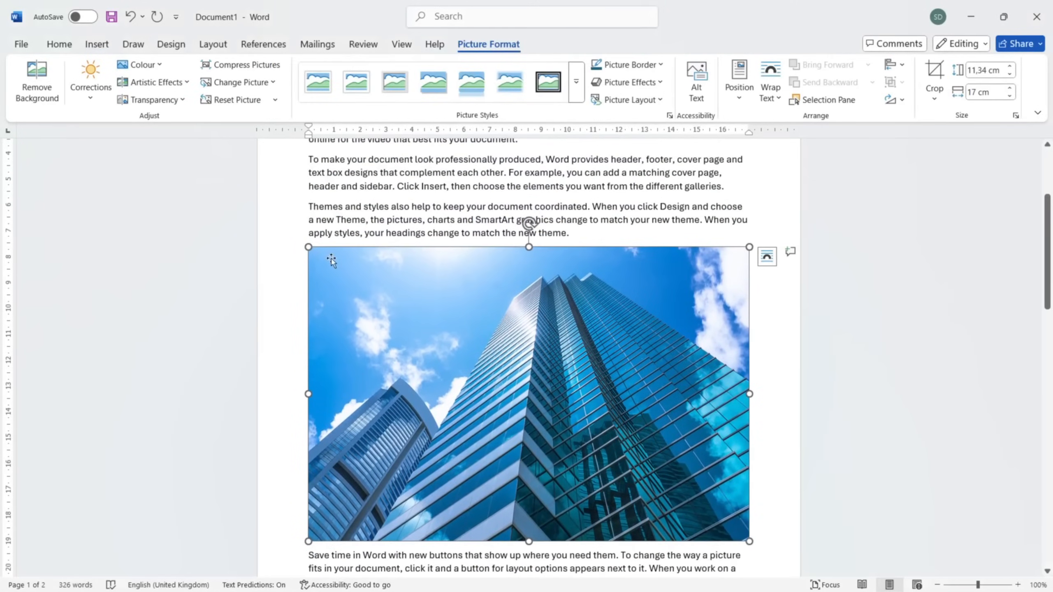
{"action": "left_click_drag", "start_coordinate": [308, 247], "coordinate": [546, 382]}
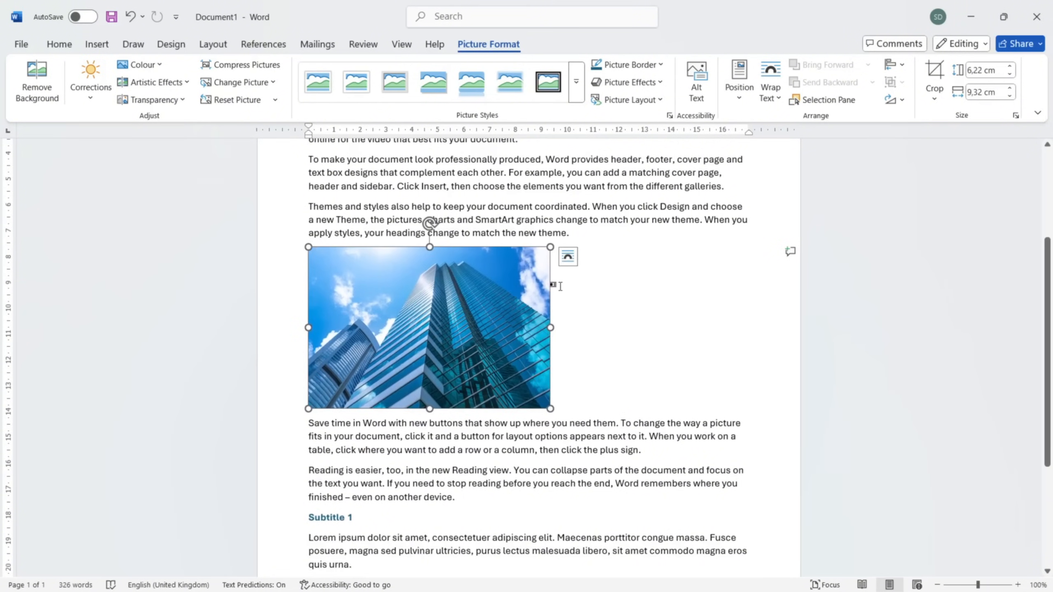
{"action": "left_click", "coordinate": [571, 259]}
{"action": "left_click", "coordinate": [606, 355]}
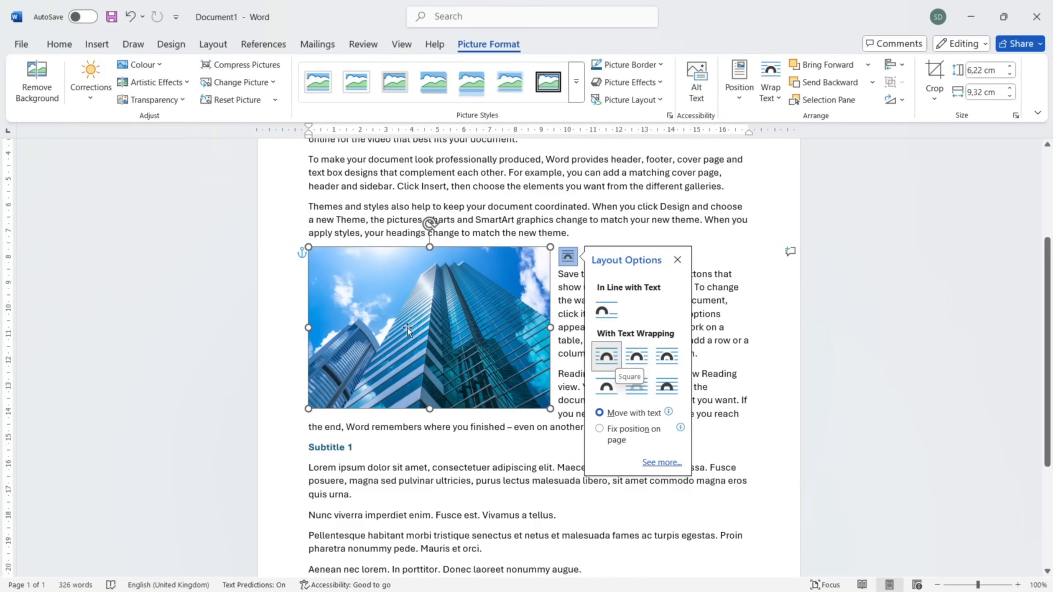
Apply the Centre Shadow Rectangle style to the skyscraper picture and move it to the middle of the text width.
{"action": "left_click", "coordinate": [574, 89]}
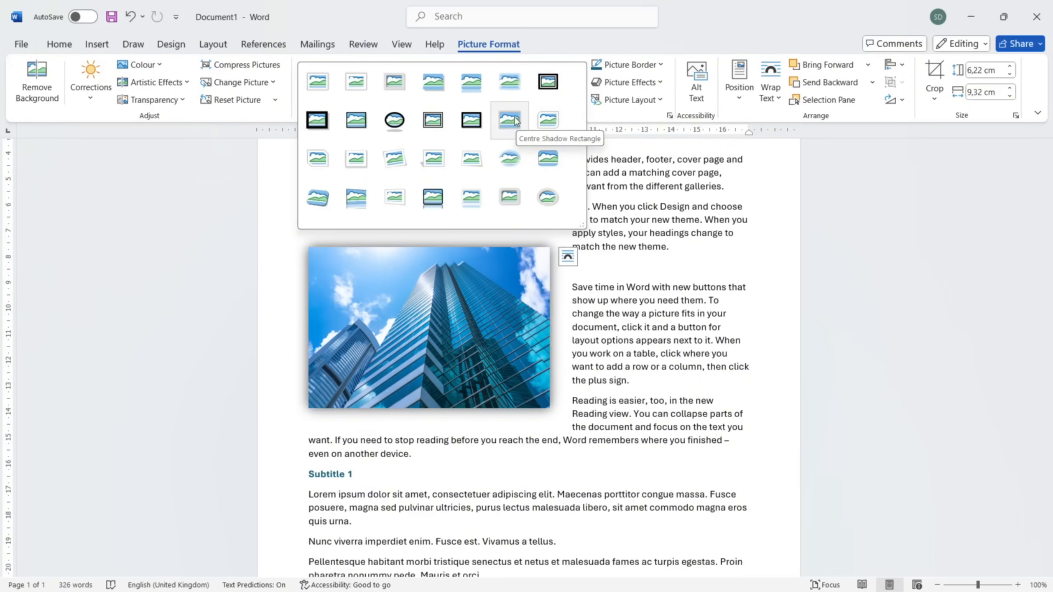
{"action": "left_click", "coordinate": [515, 121]}
{"action": "left_click_drag", "start_coordinate": [471, 287], "coordinate": [570, 287]}
Insert a table with 4 columns and 4 rows on a new line after the "Nunc viverra imperdiet enim" paragraph.
{"action": "scroll", "coordinate": [585, 394], "scroll_direction": "down", "scroll_amount": 5}
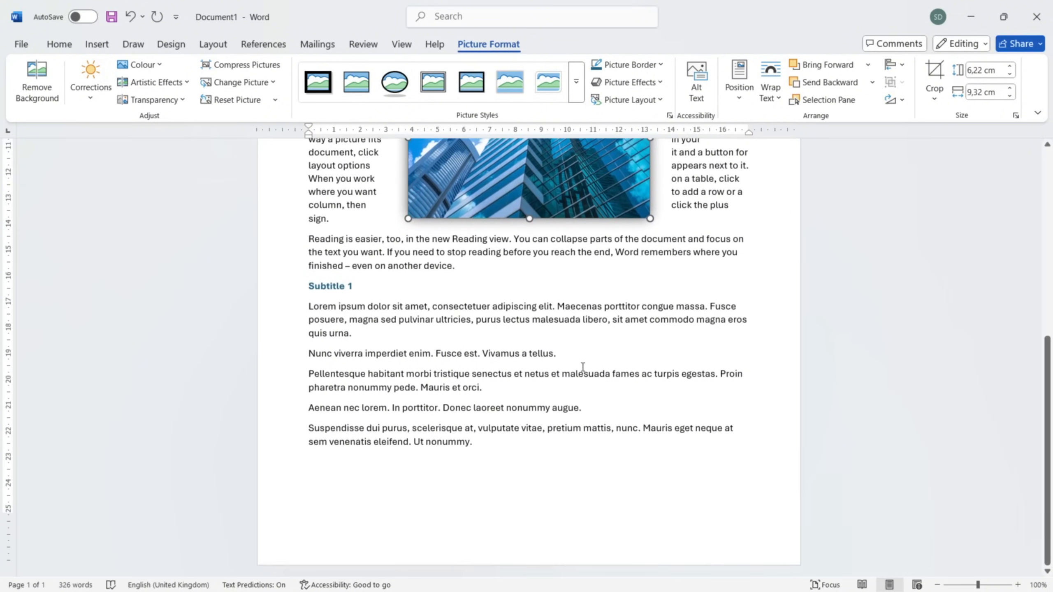
{"action": "left_click", "coordinate": [578, 356]}
{"action": "key", "text": "Return"}
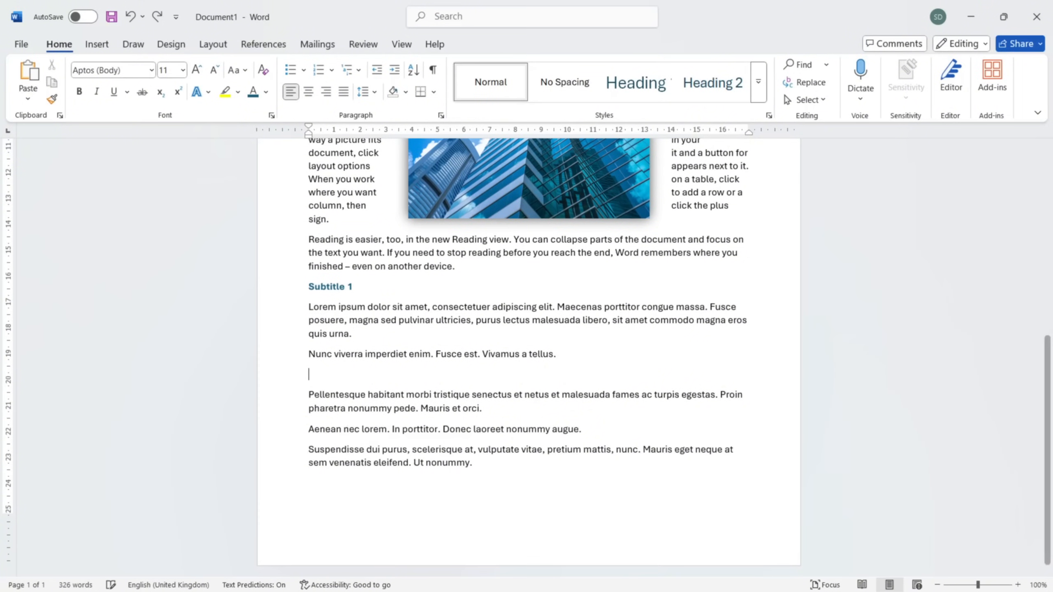
{"action": "left_click", "coordinate": [97, 44]}
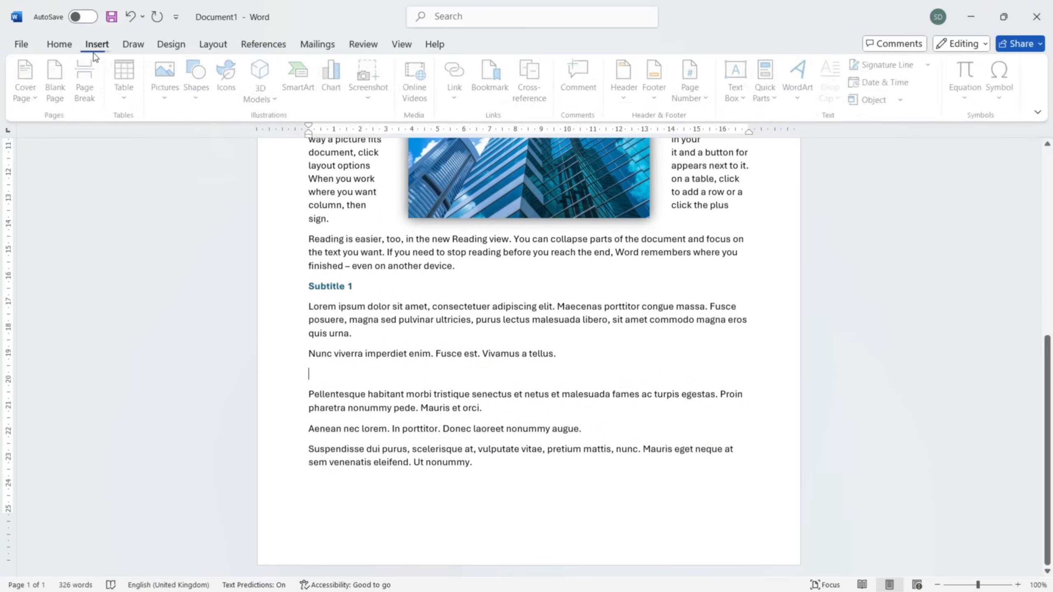
{"action": "left_click", "coordinate": [128, 88]}
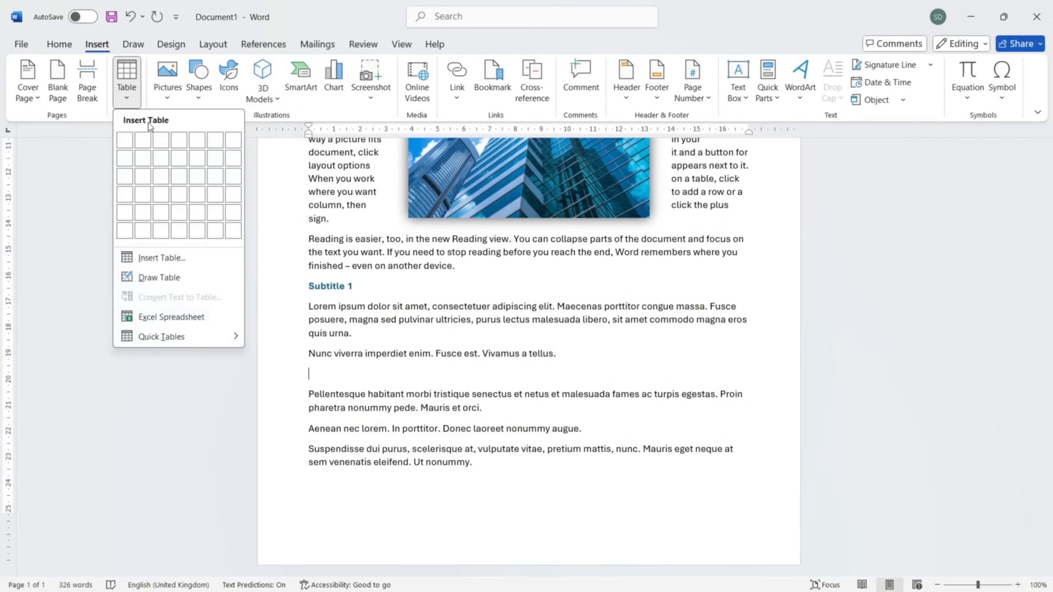
{"action": "left_click", "coordinate": [150, 258]}
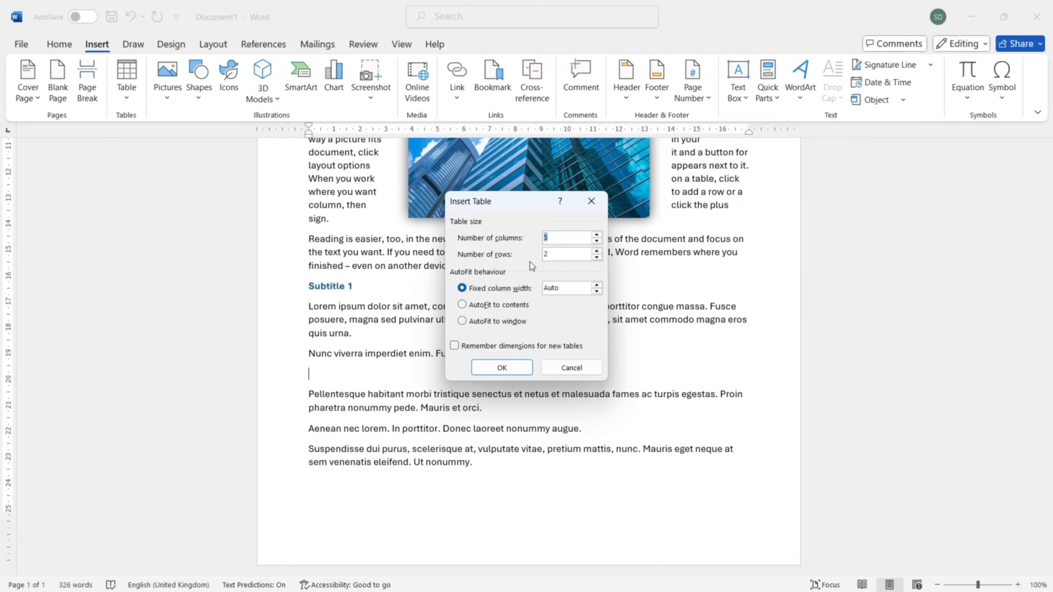
{"action": "type", "text": "4"}
{"action": "left_click", "coordinate": [596, 251]}
{"action": "left_click", "coordinate": [596, 250]}
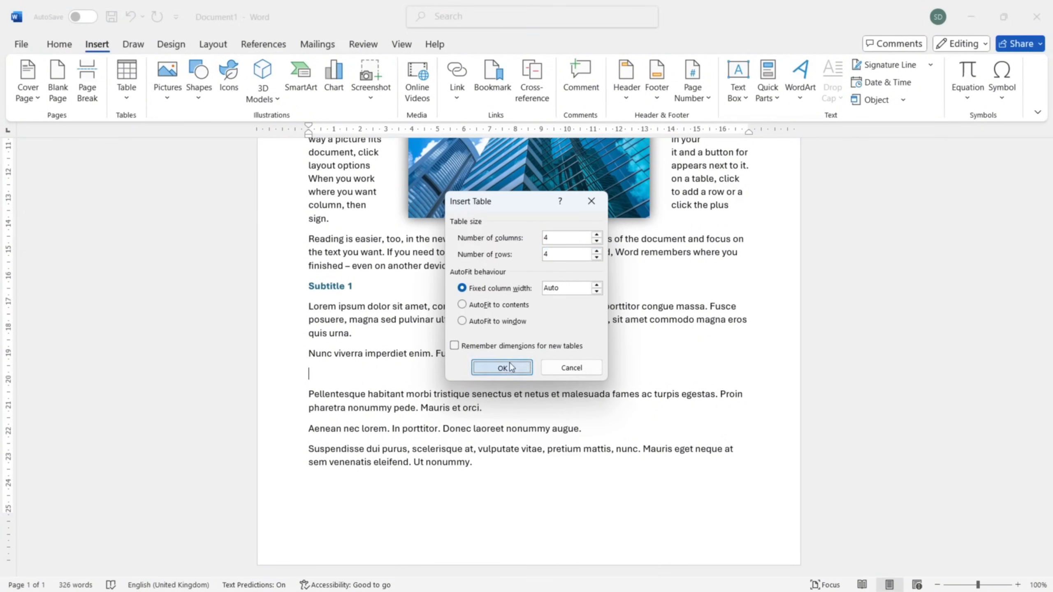
{"action": "left_click", "coordinate": [511, 367]}
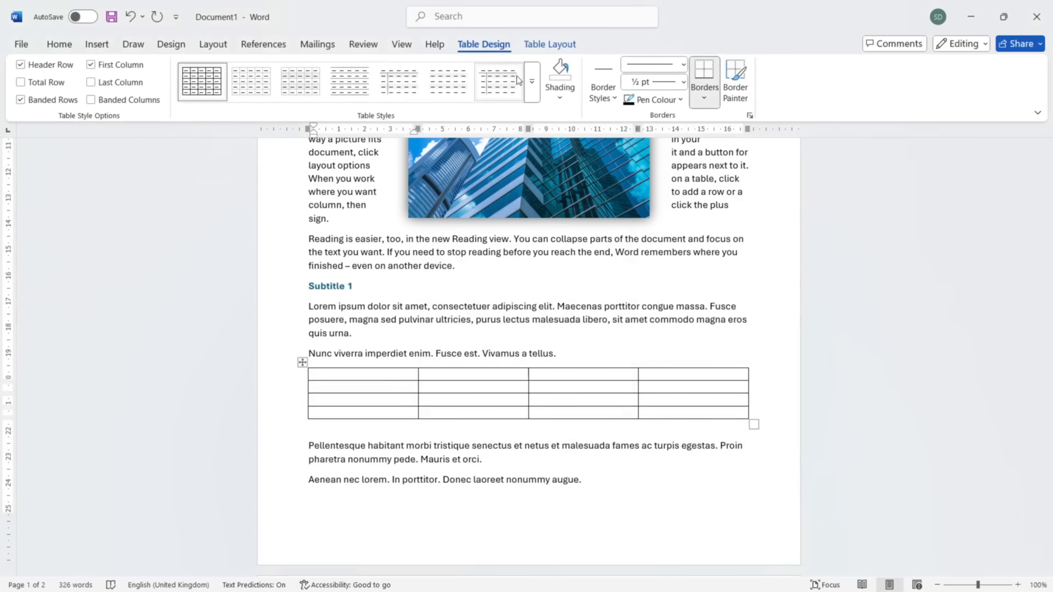
Apply the grid table style with a dark teal header row and light blue banded rows to the new table.
{"action": "left_click", "coordinate": [532, 82]}
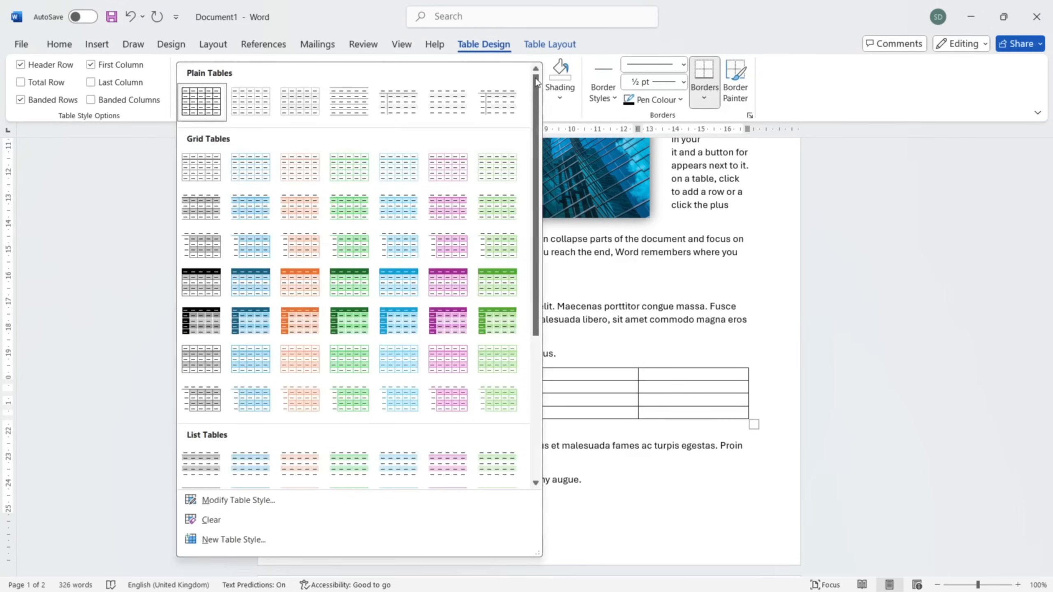
{"action": "left_click", "coordinate": [407, 240]}
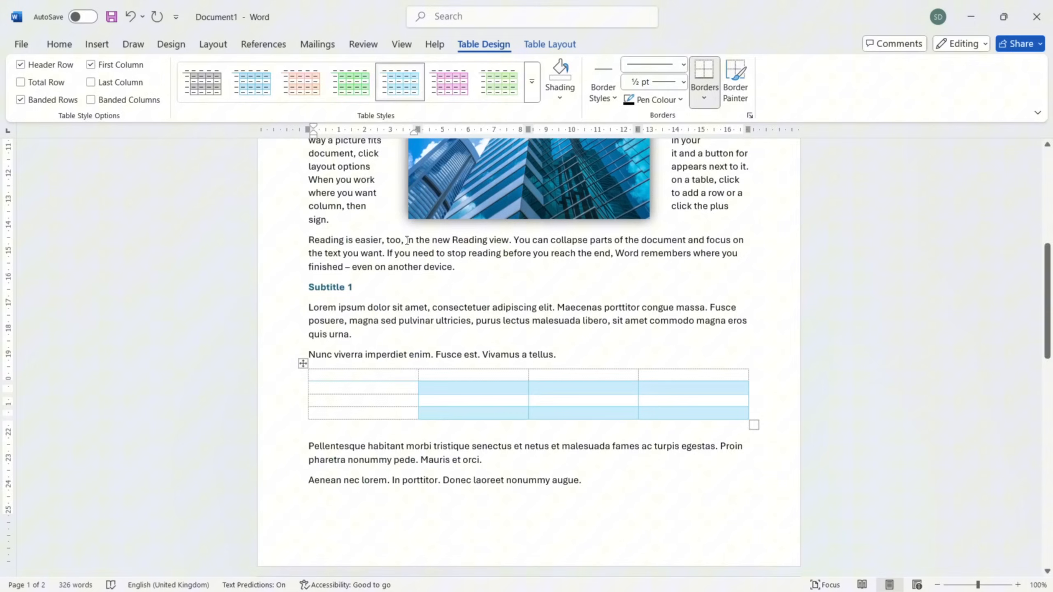
{"action": "left_click", "coordinate": [531, 82]}
{"action": "left_click", "coordinate": [261, 277]}
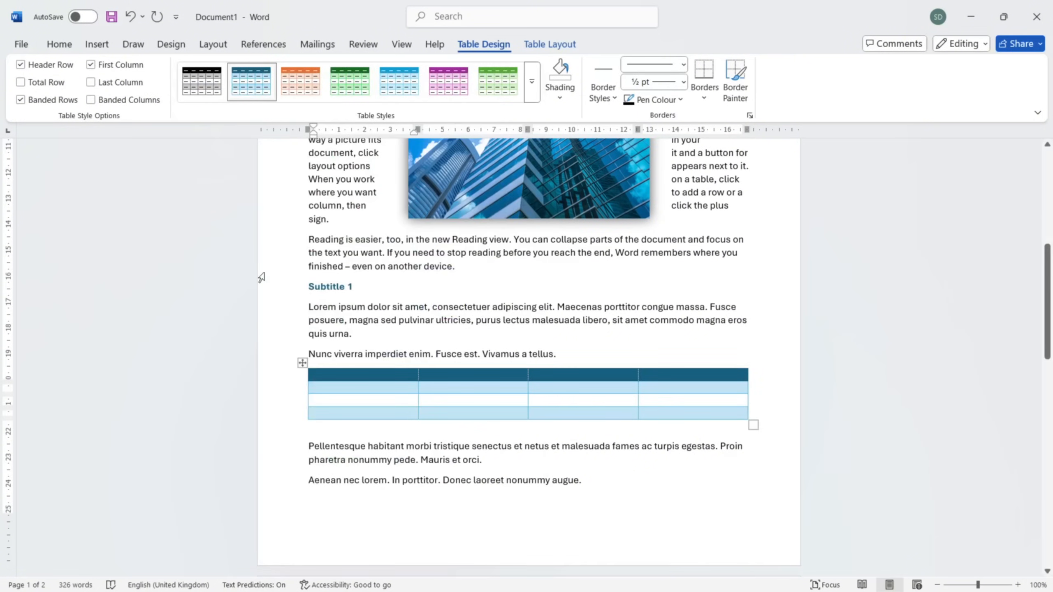
Add a fifth row at the end of the table.
{"action": "scroll", "coordinate": [460, 334], "scroll_direction": "down", "scroll_amount": 1}
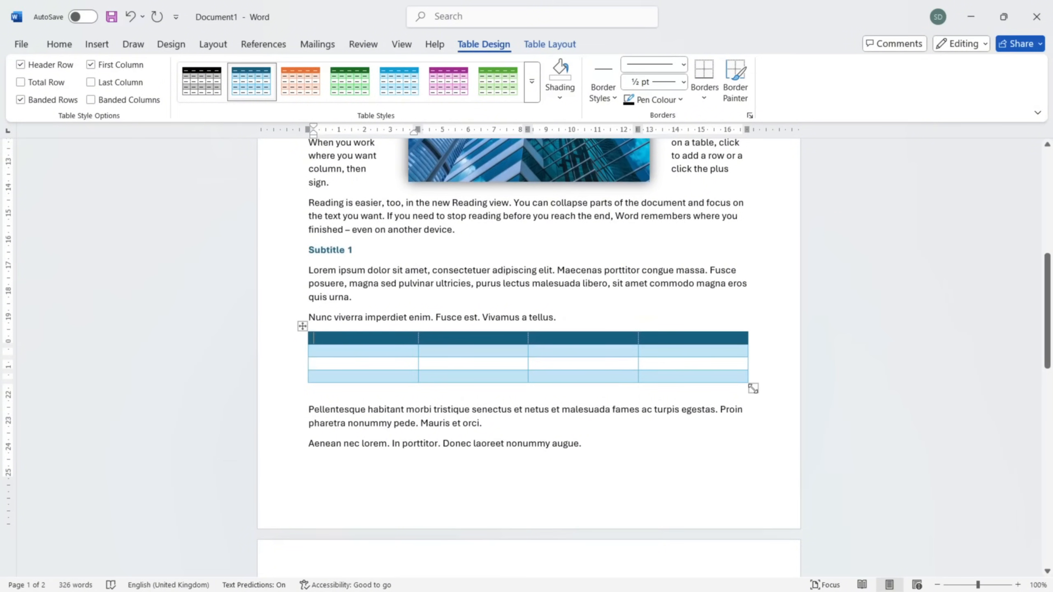
{"action": "left_click_drag", "start_coordinate": [753, 388], "coordinate": [752, 396]}
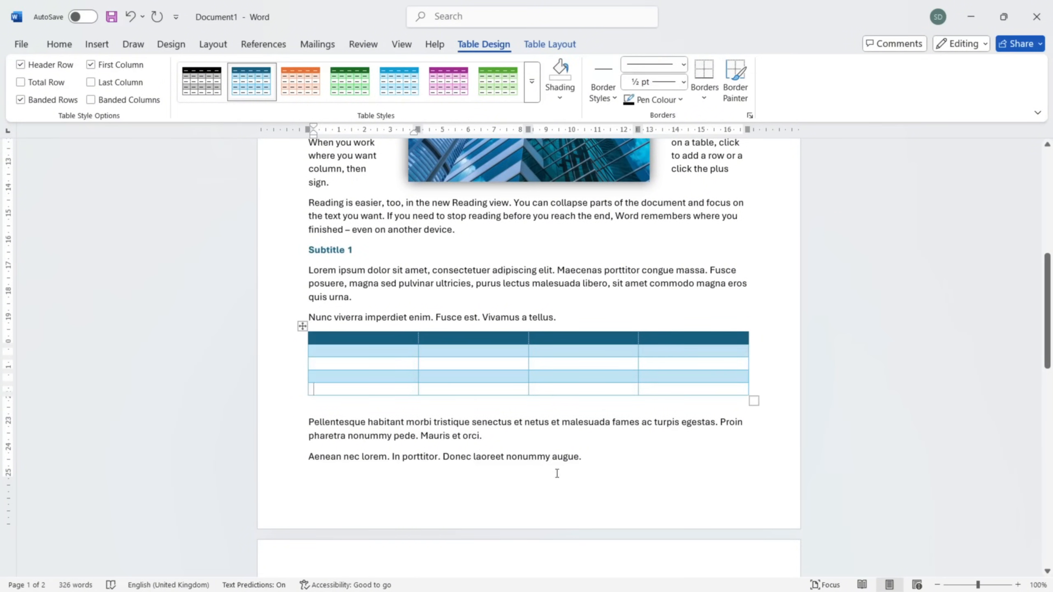
{"action": "scroll", "coordinate": [434, 465], "scroll_direction": "up", "scroll_amount": 1}
{"action": "scroll", "coordinate": [434, 465], "scroll_direction": "down", "scroll_amount": 3}
{"action": "scroll", "coordinate": [434, 465], "scroll_direction": "up", "scroll_amount": 4}
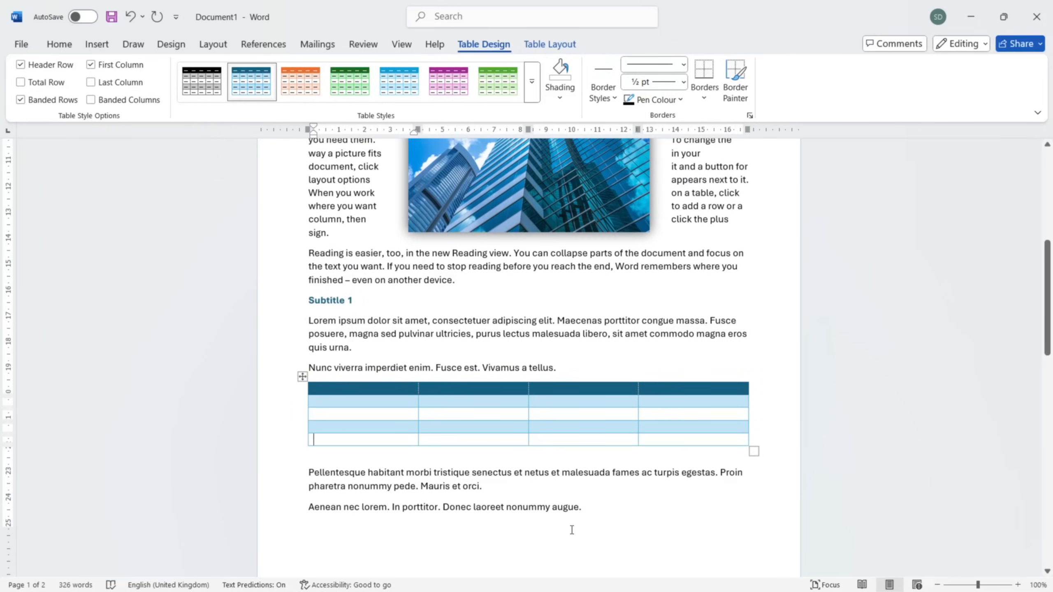
Generate placeholder paragraphs with =rand() below the "Suspendisse dui purus" paragraph on the second page.
{"action": "scroll", "coordinate": [521, 280], "scroll_direction": "down", "scroll_amount": 6}
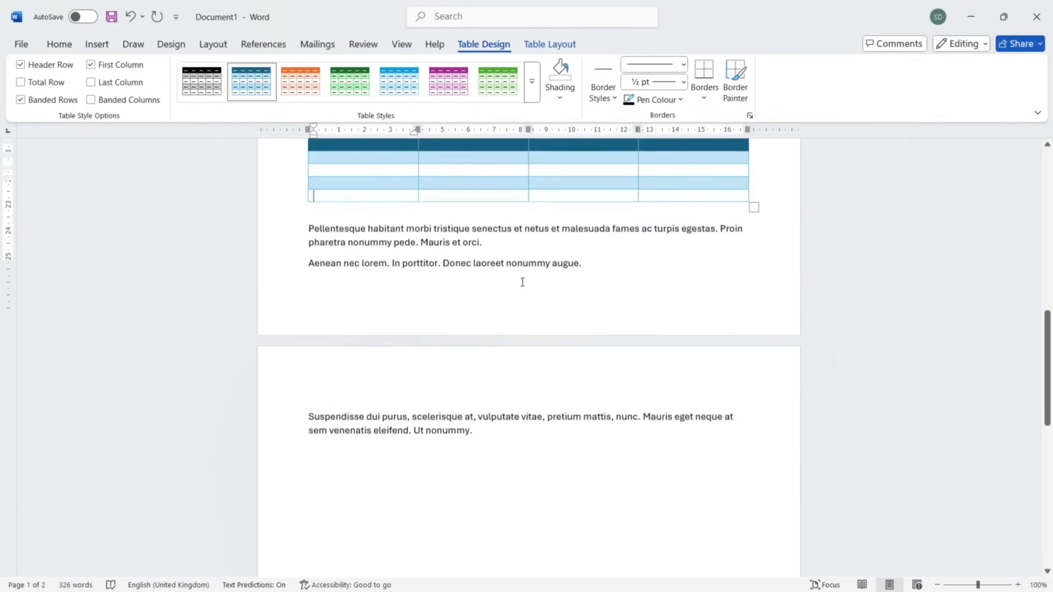
{"action": "left_click", "coordinate": [488, 413]}
{"action": "key", "text": "Return"}
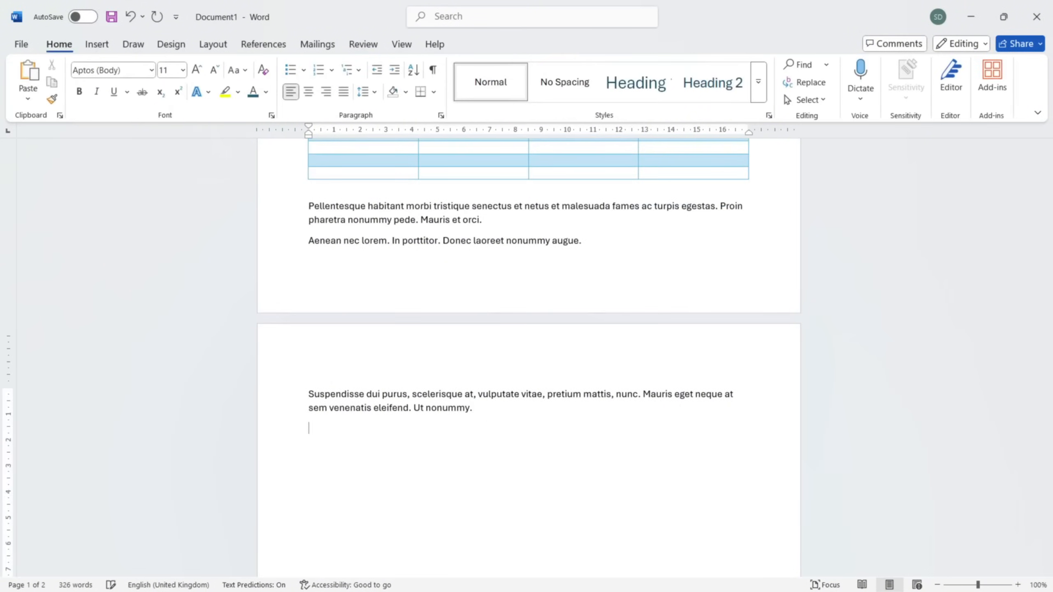
{"action": "type", "text": "=rand="}
{"action": "key", "text": "BackSpace"}
{"action": "type", "text": "()"}
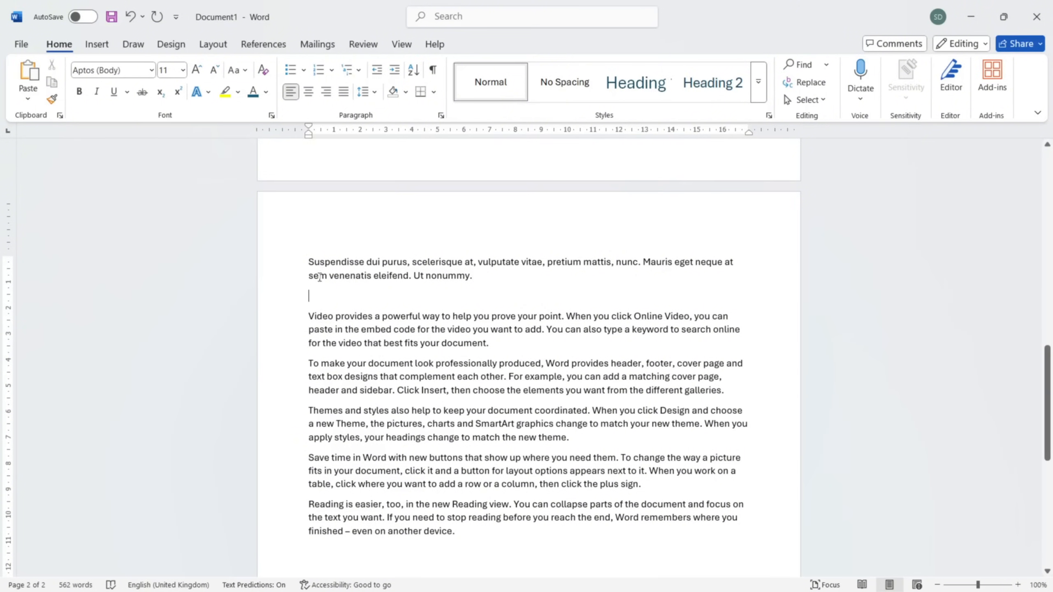
Enter the line "Subtitle 2" above the new placeholder paragraphs on the second page.
{"action": "left_click", "coordinate": [309, 295]}
{"action": "key", "text": "Caps_Lock"}
{"action": "type", "text": "S"}
{"action": "key", "text": "Caps_Lock"}
{"action": "type", "text": "ub"}
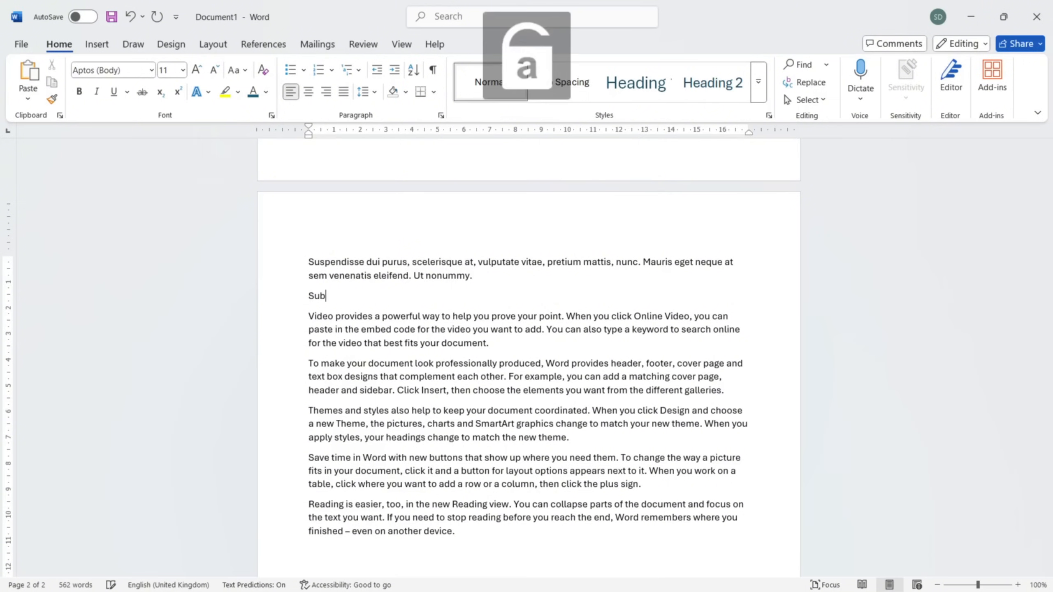
{"action": "type", "text": "title 2"}
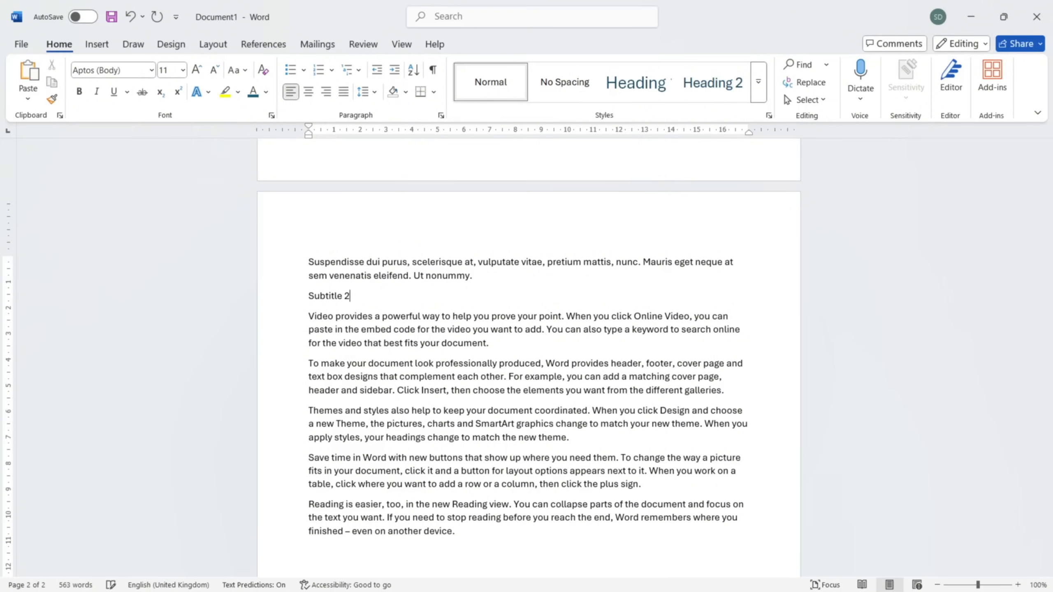
{"action": "scroll", "coordinate": [332, 340], "scroll_direction": "up", "scroll_amount": 1}
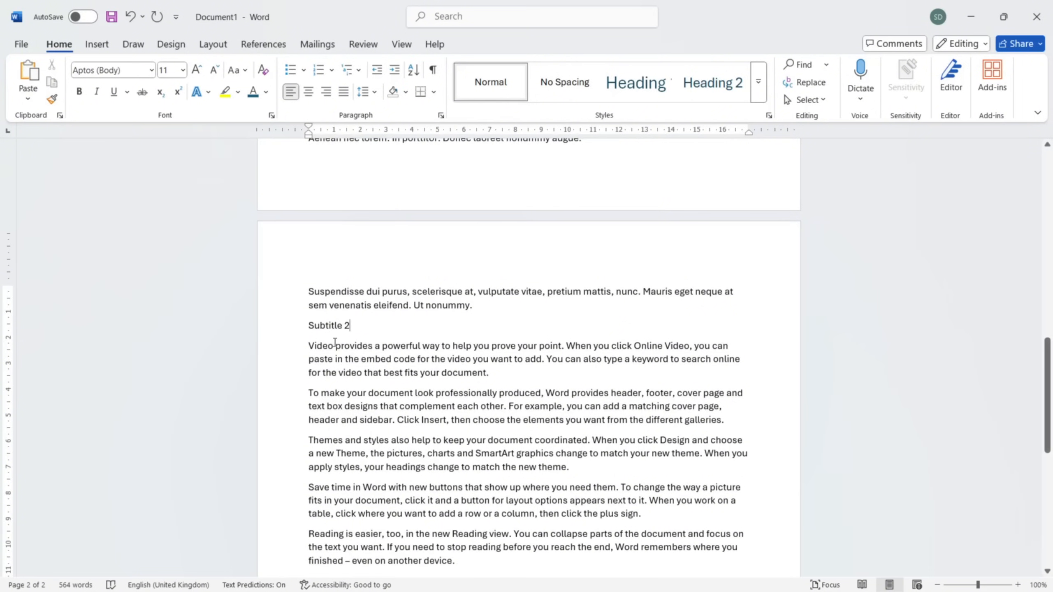
Create a new style named "Subtitle 2" from the formatting of the "Subtitle 1" line on the first page.
{"action": "scroll", "coordinate": [335, 343], "scroll_direction": "up", "scroll_amount": 10}
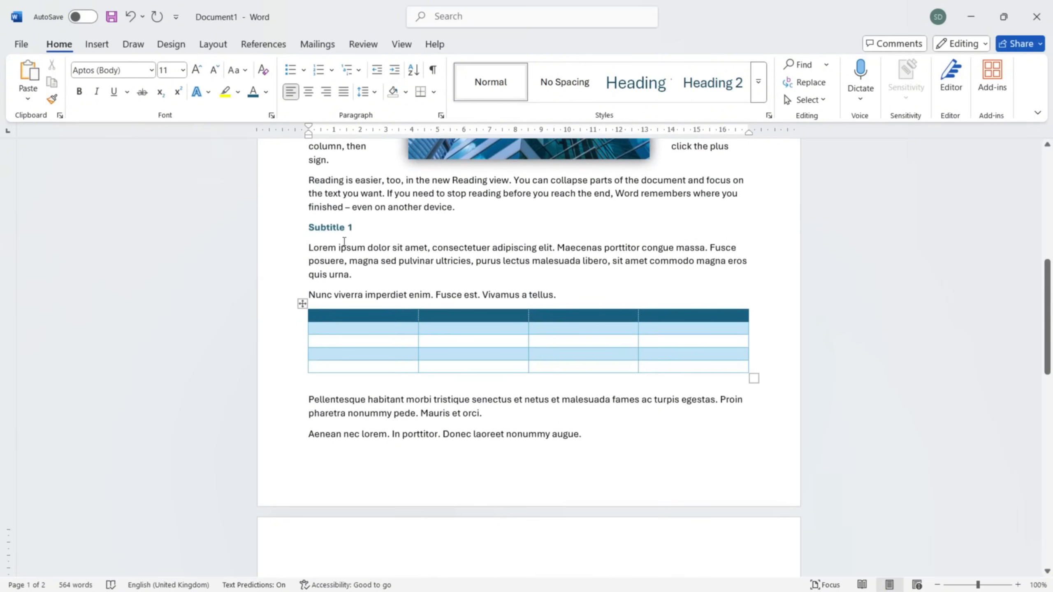
{"action": "left_click_drag", "start_coordinate": [307, 227], "coordinate": [357, 237]}
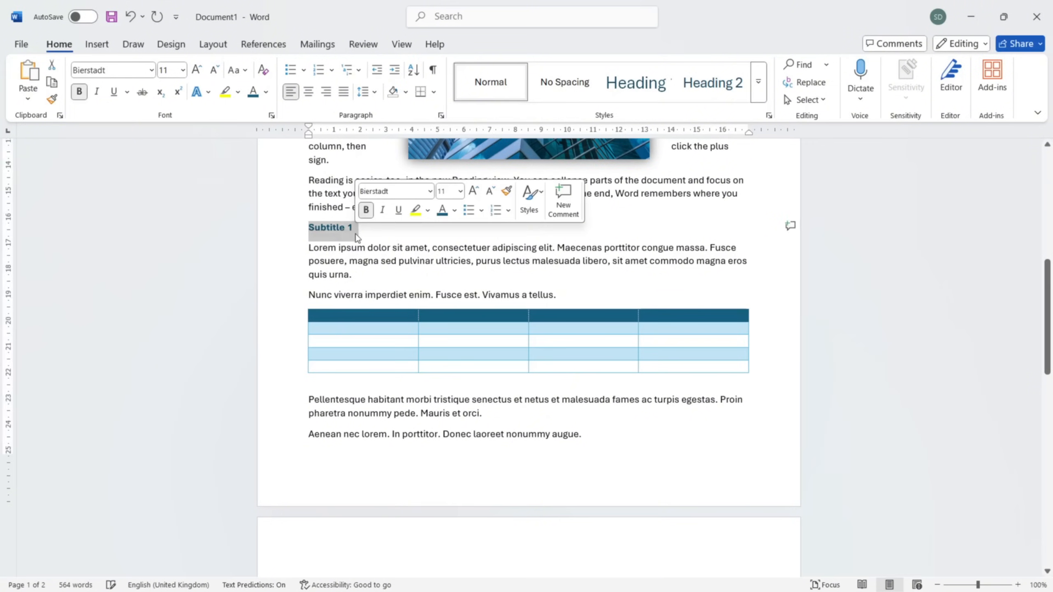
{"action": "left_click", "coordinate": [528, 197]}
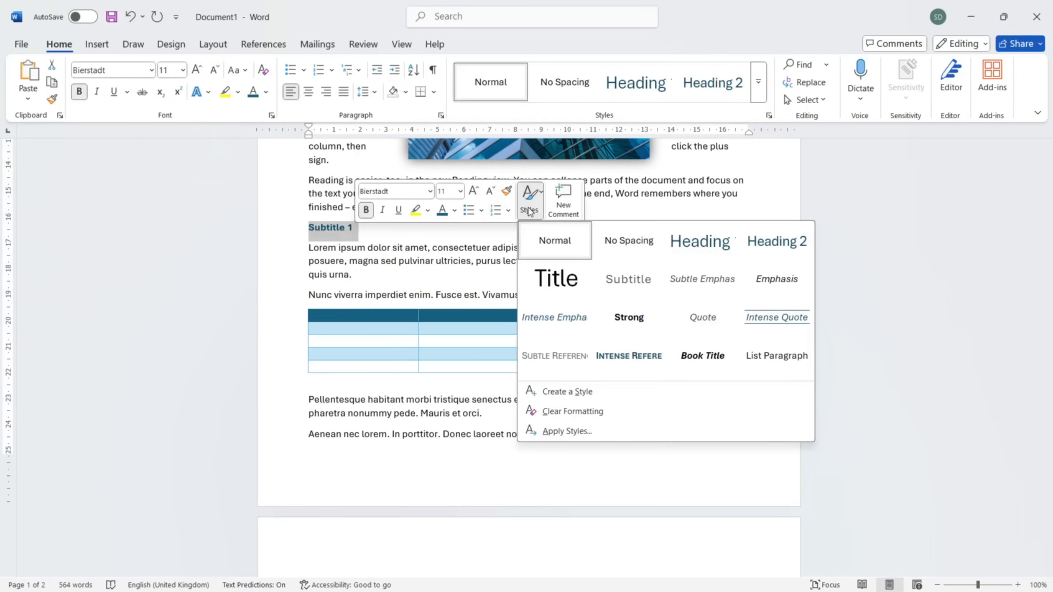
{"action": "left_click", "coordinate": [555, 391]}
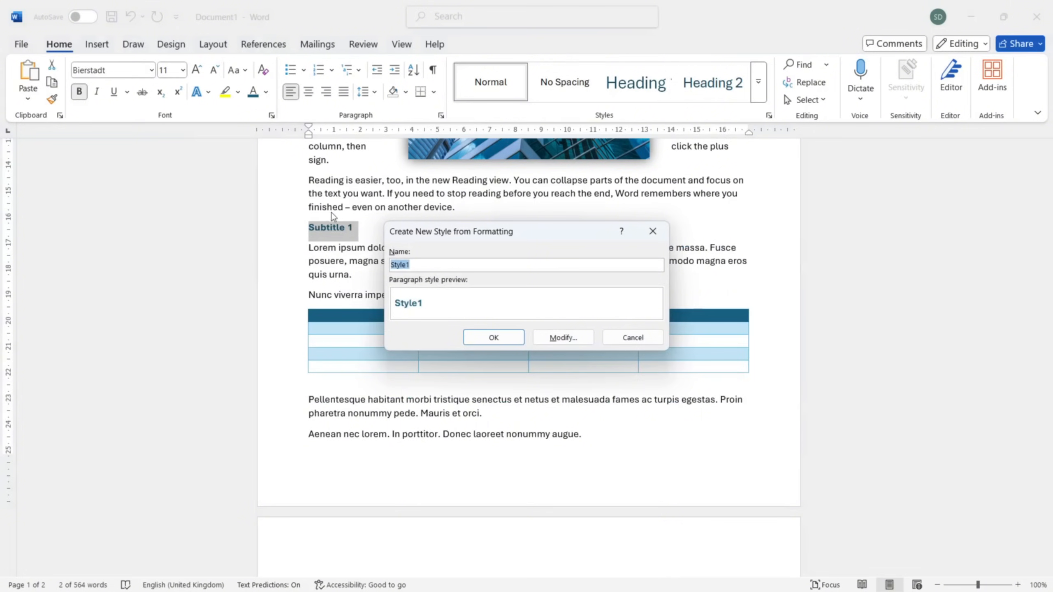
{"action": "type", "text": "S"}
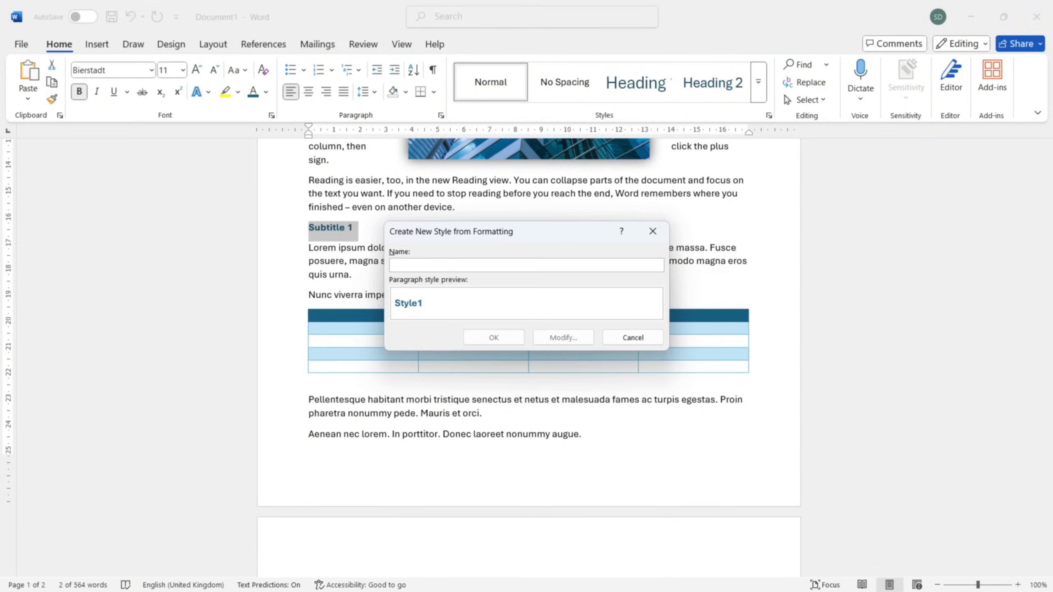
{"action": "key", "text": "Caps_Lock"}
{"action": "type", "text": "ubtitle"}
{"action": "left_click", "coordinate": [504, 339]}
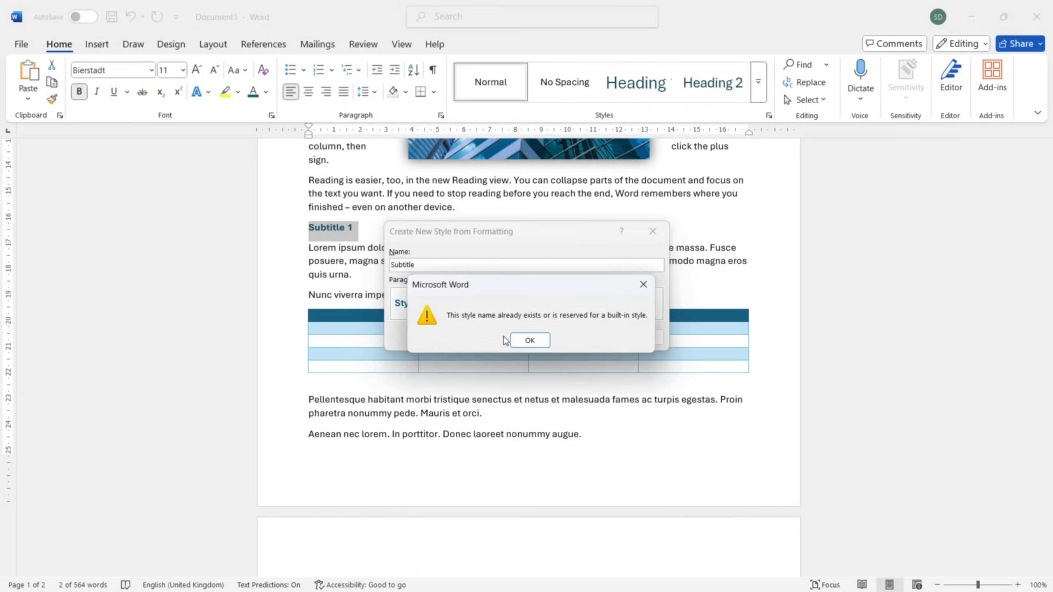
{"action": "left_click", "coordinate": [526, 340]}
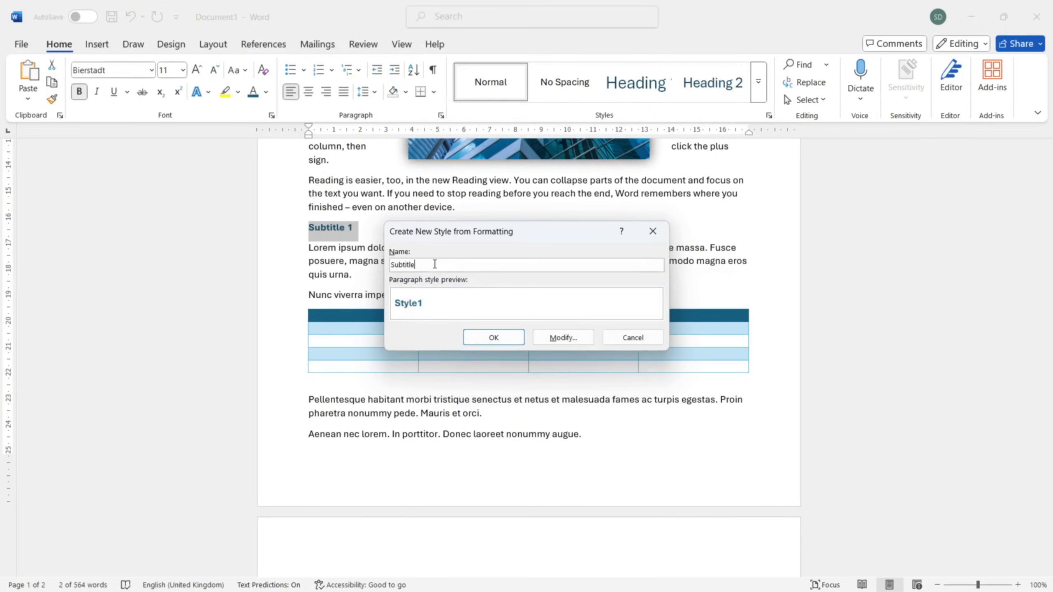
{"action": "left_click", "coordinate": [482, 337]}
Apply the Subtitle 2 style to the "Subtitle 2" line on the second page.
{"action": "scroll", "coordinate": [482, 337], "scroll_direction": "down", "scroll_amount": 3}
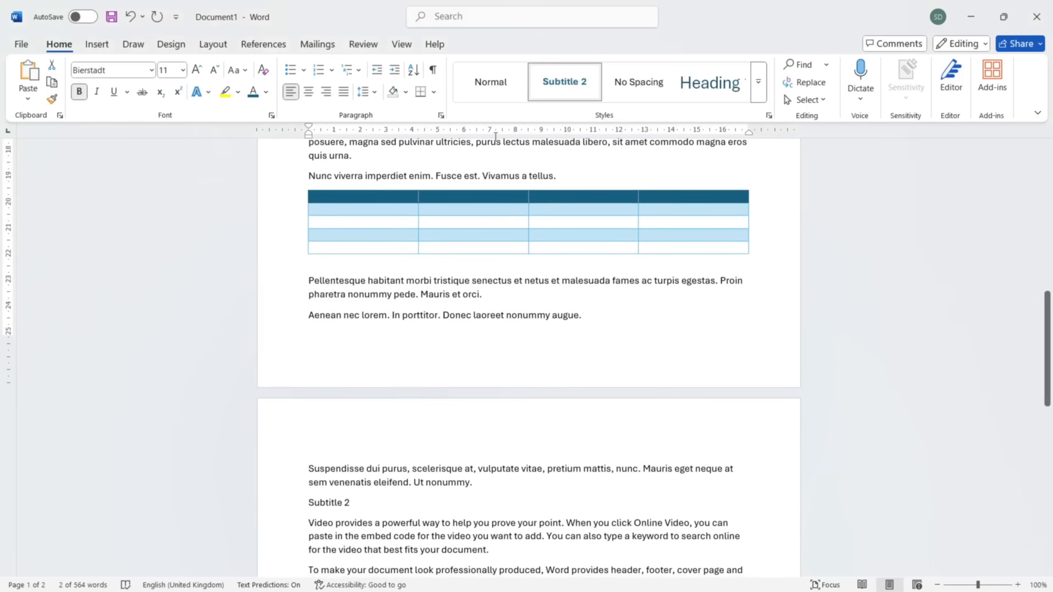
{"action": "scroll", "coordinate": [474, 433], "scroll_direction": "down", "scroll_amount": 5}
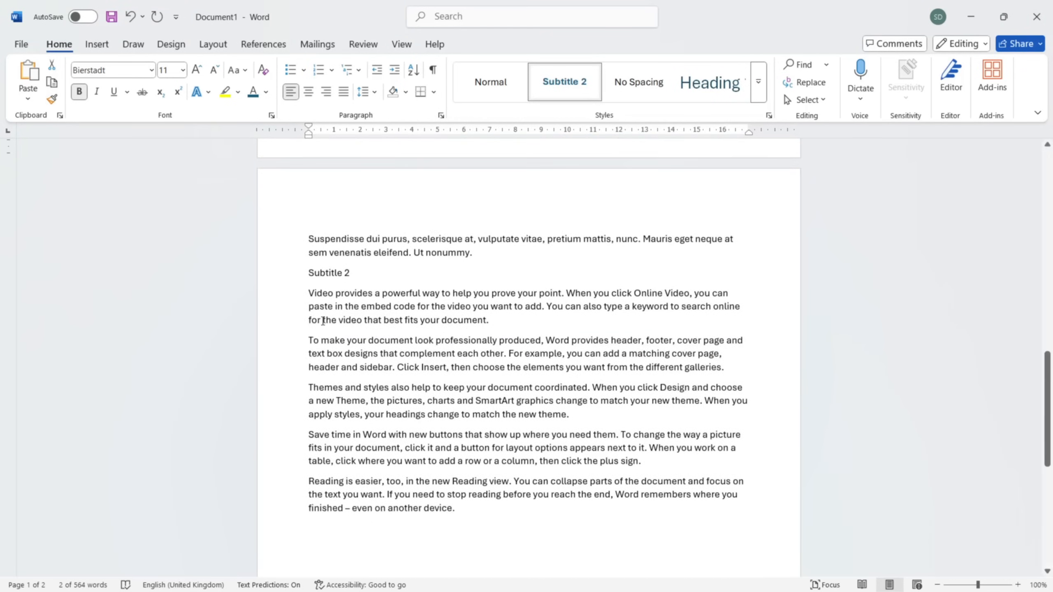
{"action": "left_click_drag", "start_coordinate": [309, 273], "coordinate": [357, 273]}
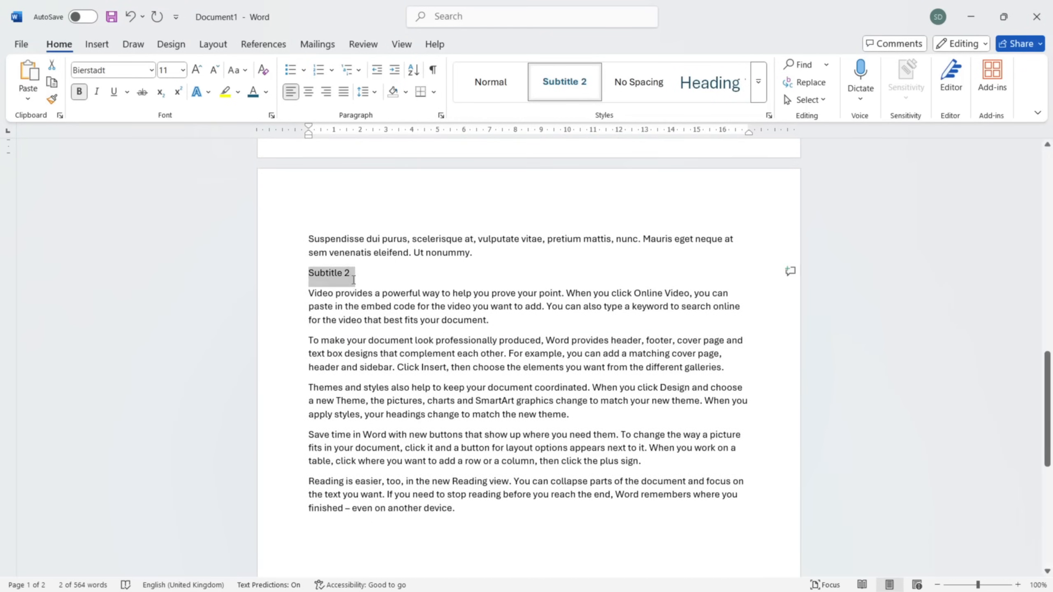
{"action": "left_click", "coordinate": [565, 80]}
Insert a Next Page section break after the "Reading is easier" paragraph, just before "Subtitle 1".
{"action": "scroll", "coordinate": [527, 273], "scroll_direction": "up", "scroll_amount": 17}
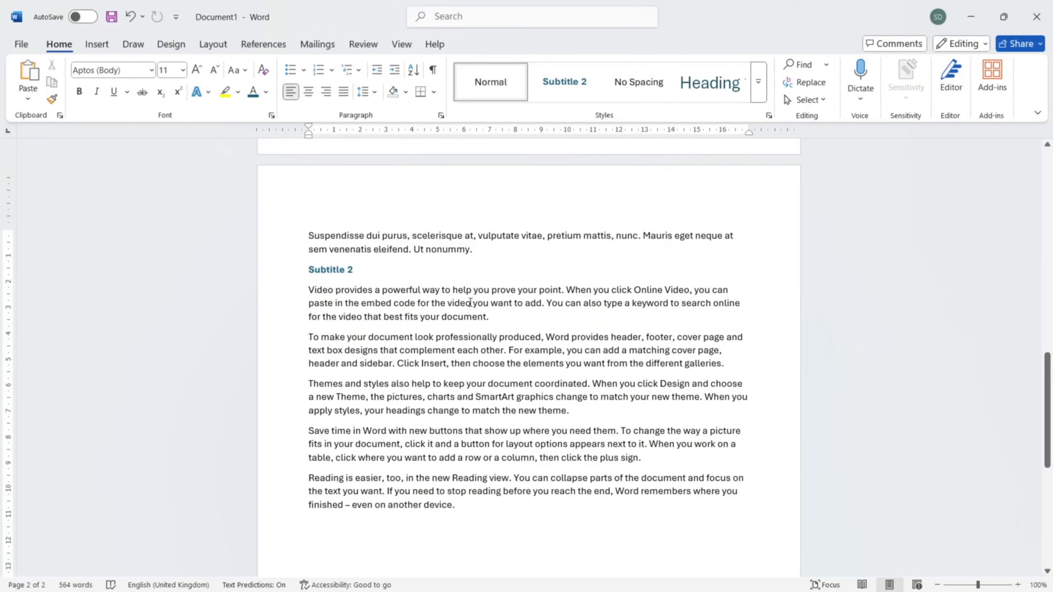
{"action": "scroll", "coordinate": [471, 302], "scroll_direction": "up", "scroll_amount": 6}
{"action": "scroll", "coordinate": [470, 302], "scroll_direction": "up", "scroll_amount": 10}
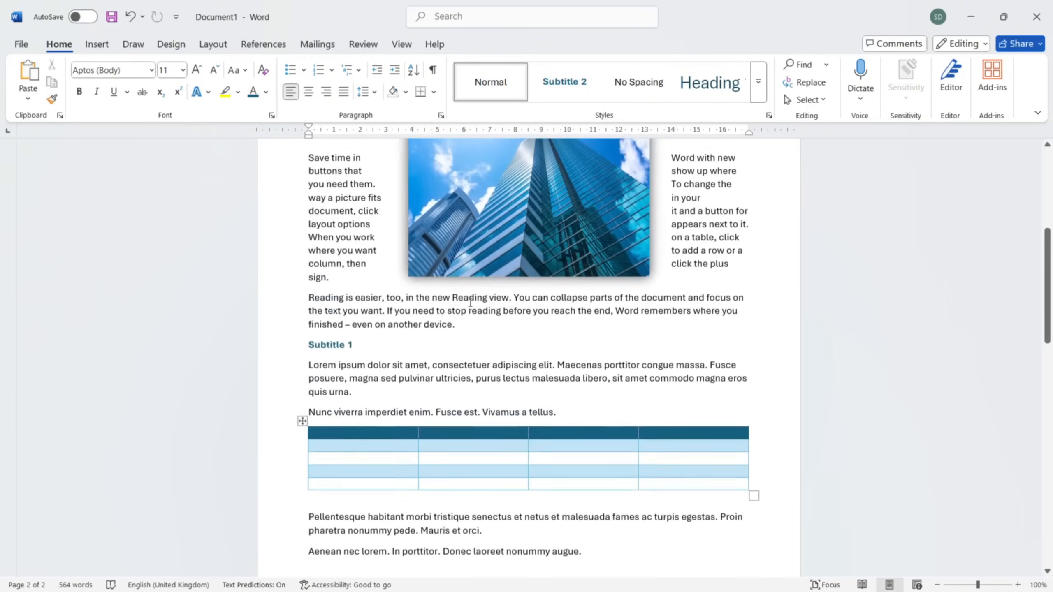
{"action": "scroll", "coordinate": [394, 439], "scroll_direction": "down", "scroll_amount": 1}
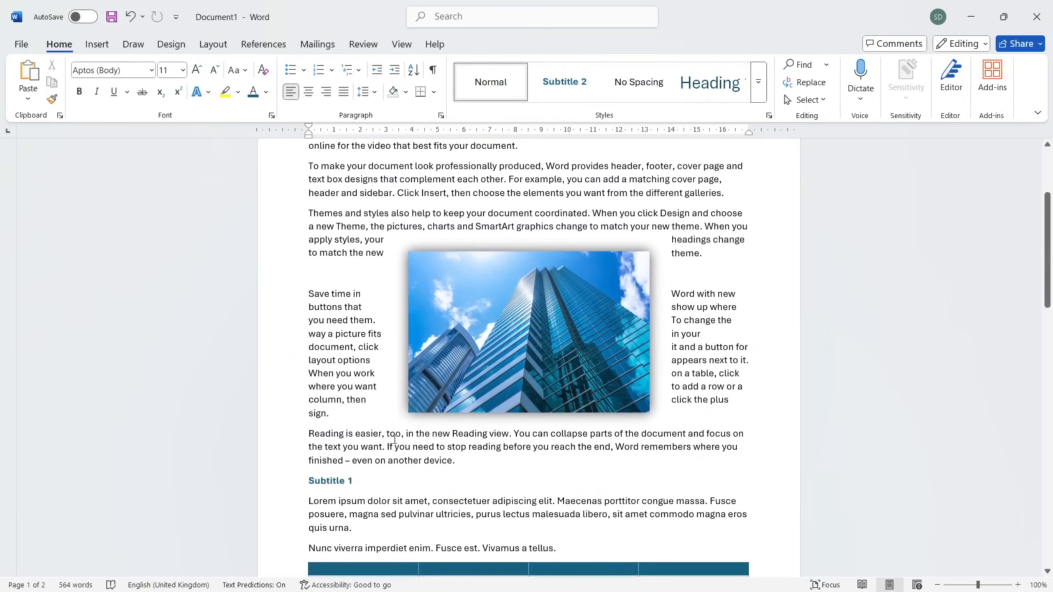
{"action": "left_click", "coordinate": [459, 463]}
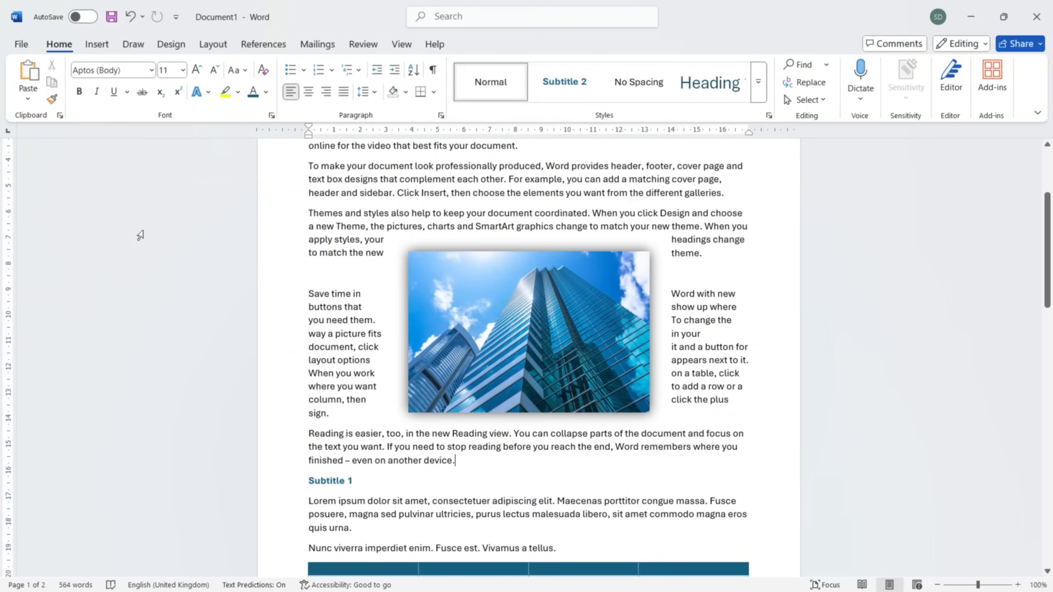
{"action": "left_click", "coordinate": [208, 45]}
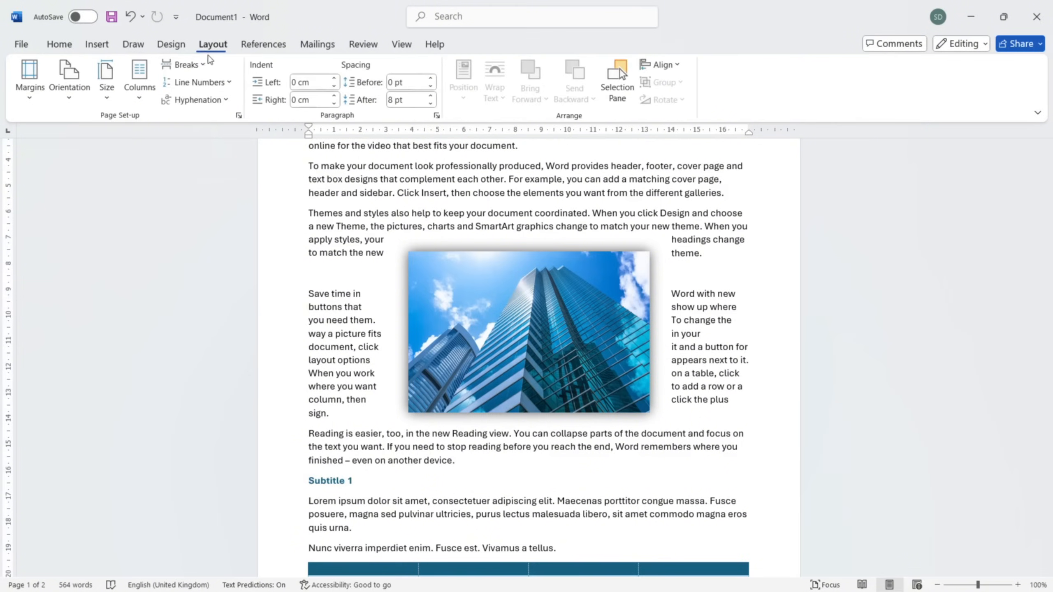
{"action": "left_click", "coordinate": [206, 64]}
{"action": "left_click", "coordinate": [248, 268]}
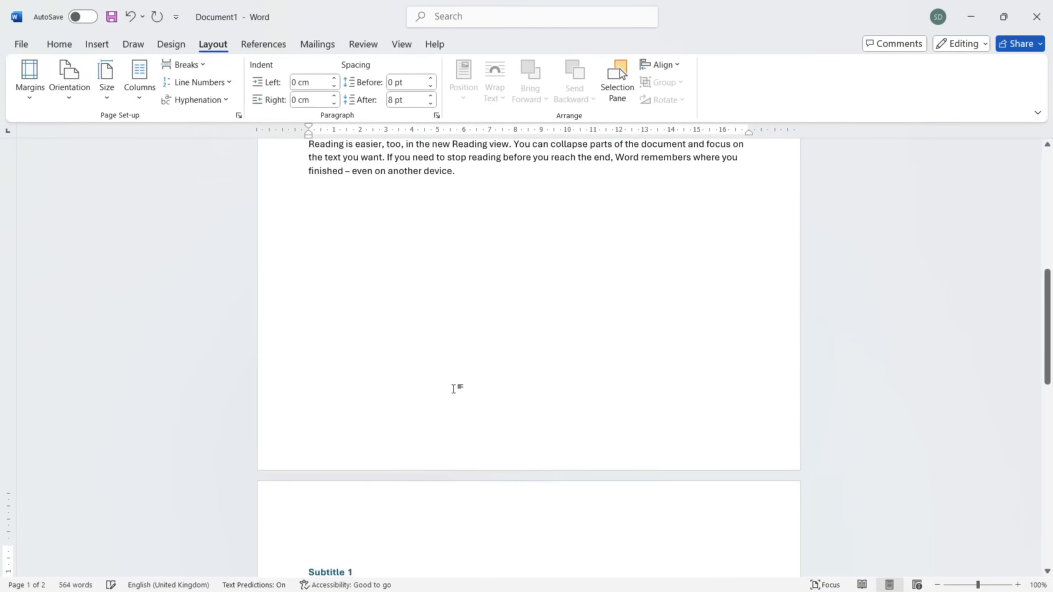
Insert a Continuous section break after the "Suspendisse dui purus" paragraph, just before "Subtitle 2".
{"action": "scroll", "coordinate": [454, 390], "scroll_direction": "up", "scroll_amount": 5}
{"action": "scroll", "coordinate": [454, 392], "scroll_direction": "down", "scroll_amount": 8}
{"action": "scroll", "coordinate": [455, 393], "scroll_direction": "down", "scroll_amount": 1}
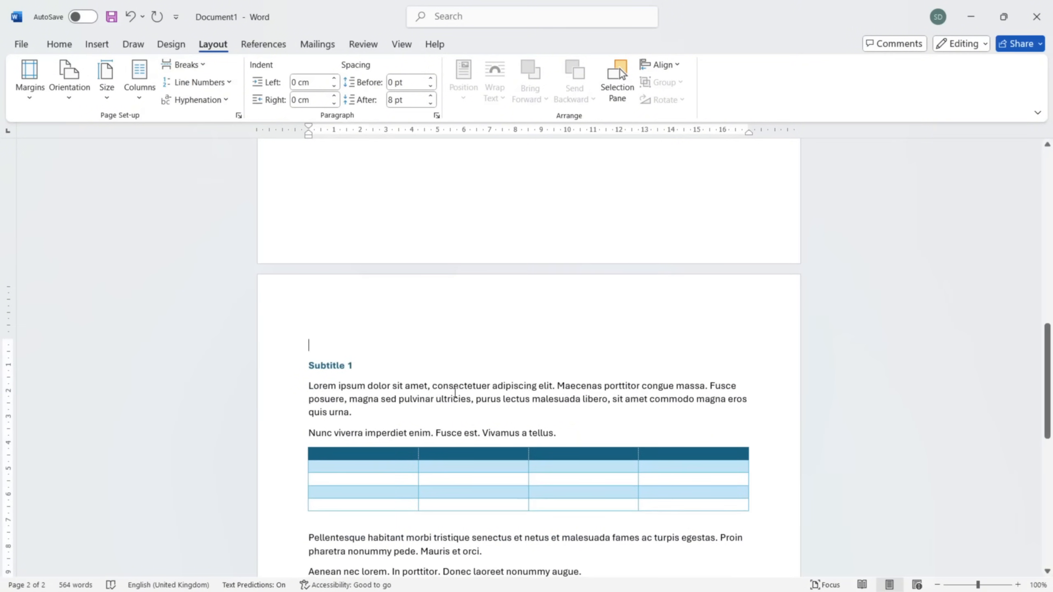
{"action": "scroll", "coordinate": [455, 391], "scroll_direction": "down", "scroll_amount": 9}
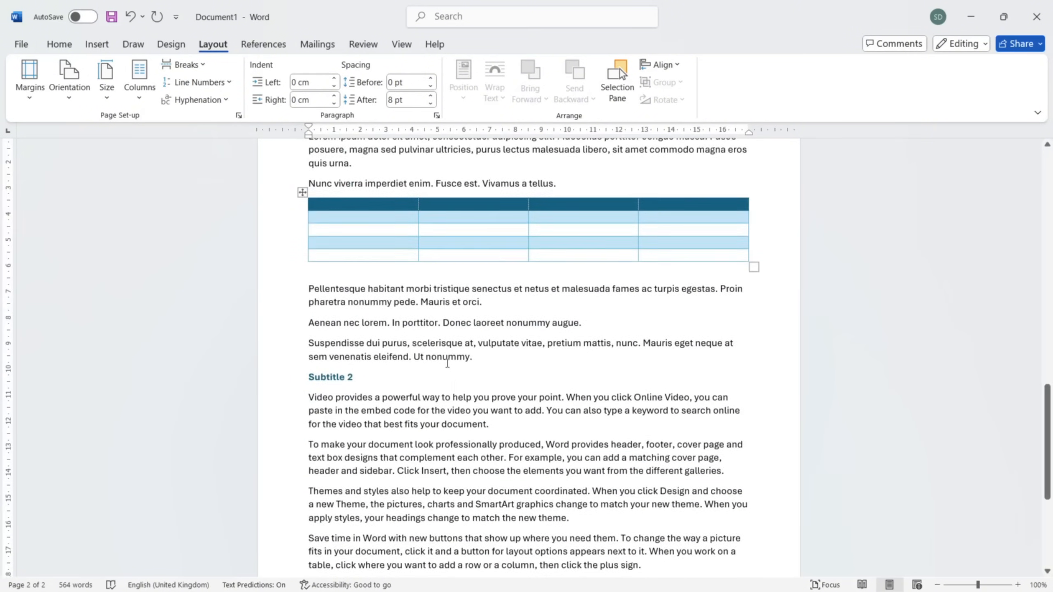
{"action": "scroll", "coordinate": [447, 365], "scroll_direction": "down", "scroll_amount": 3}
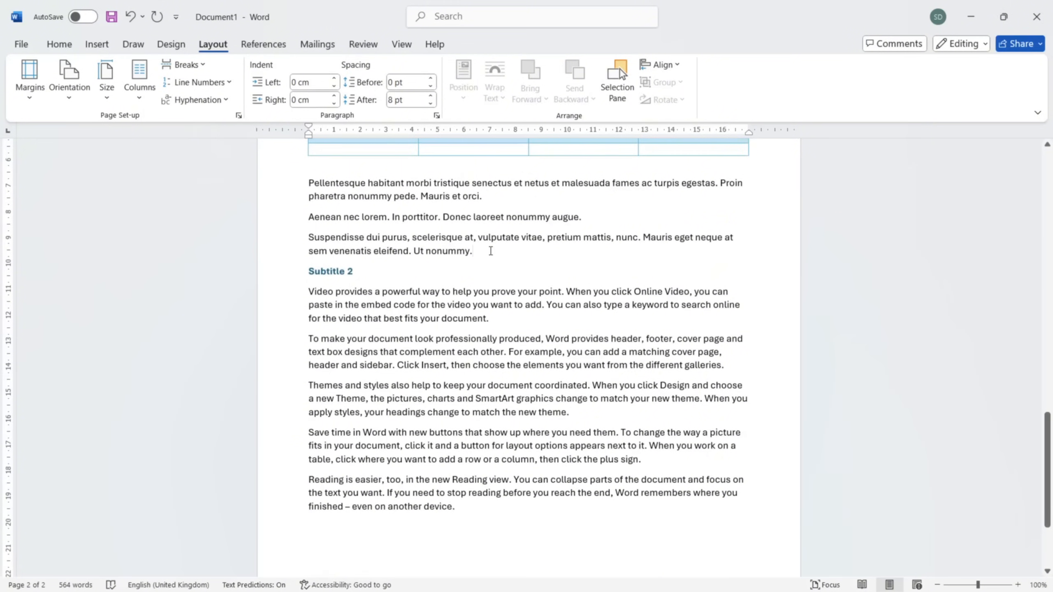
{"action": "left_click", "coordinate": [182, 65]}
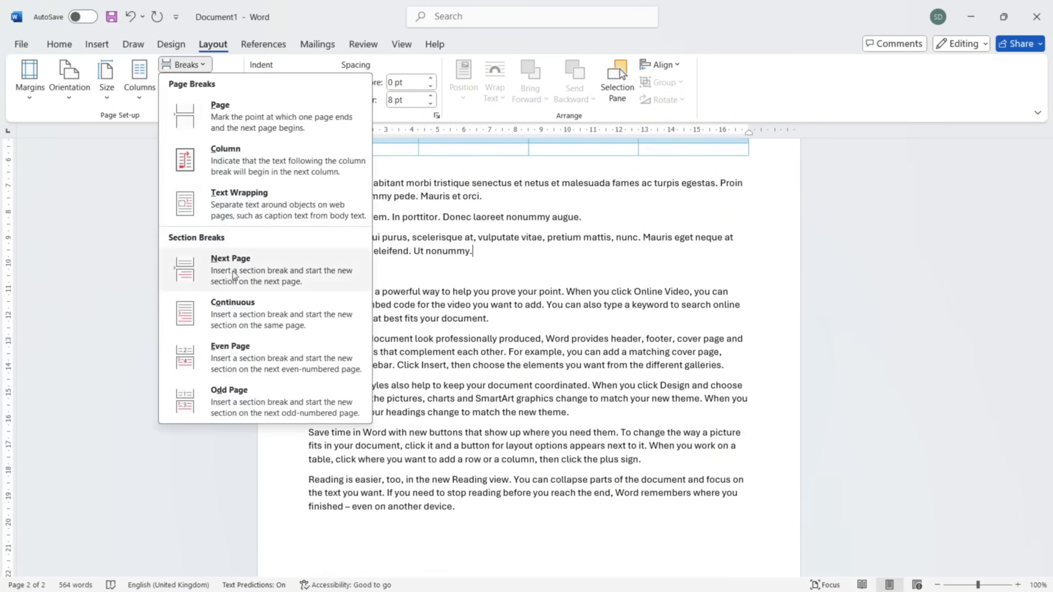
{"action": "left_click", "coordinate": [237, 308]}
Insert a Stacked Bar chart below the "Reading is easier" paragraph on the first page and close its data sheet.
{"action": "scroll", "coordinate": [425, 351], "scroll_direction": "down", "scroll_amount": 3}
{"action": "scroll", "coordinate": [425, 350], "scroll_direction": "up", "scroll_amount": 8}
{"action": "scroll", "coordinate": [425, 350], "scroll_direction": "up", "scroll_amount": 10}
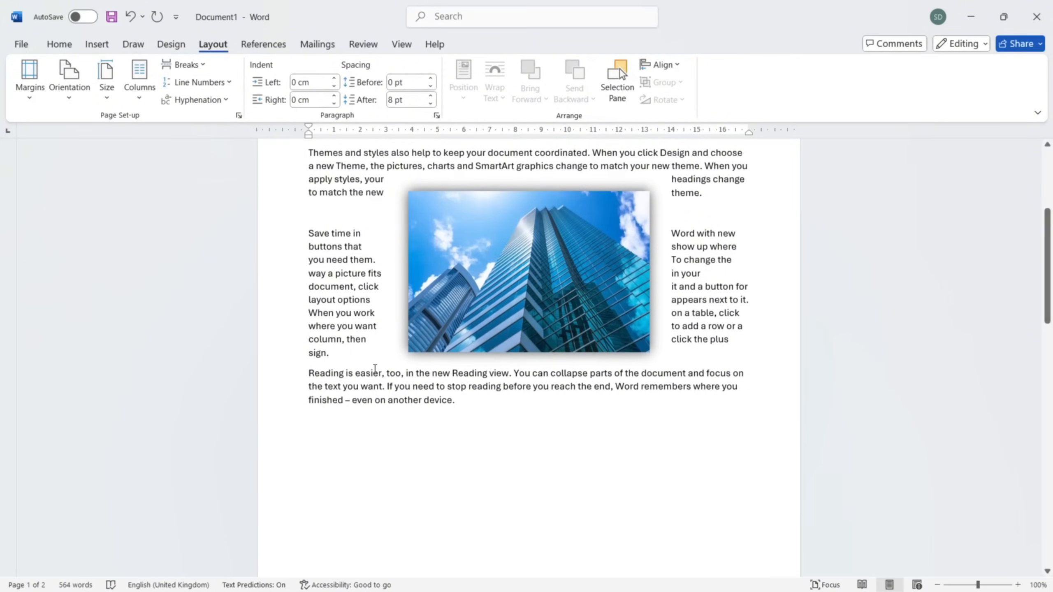
{"action": "scroll", "coordinate": [376, 369], "scroll_direction": "down", "scroll_amount": 3}
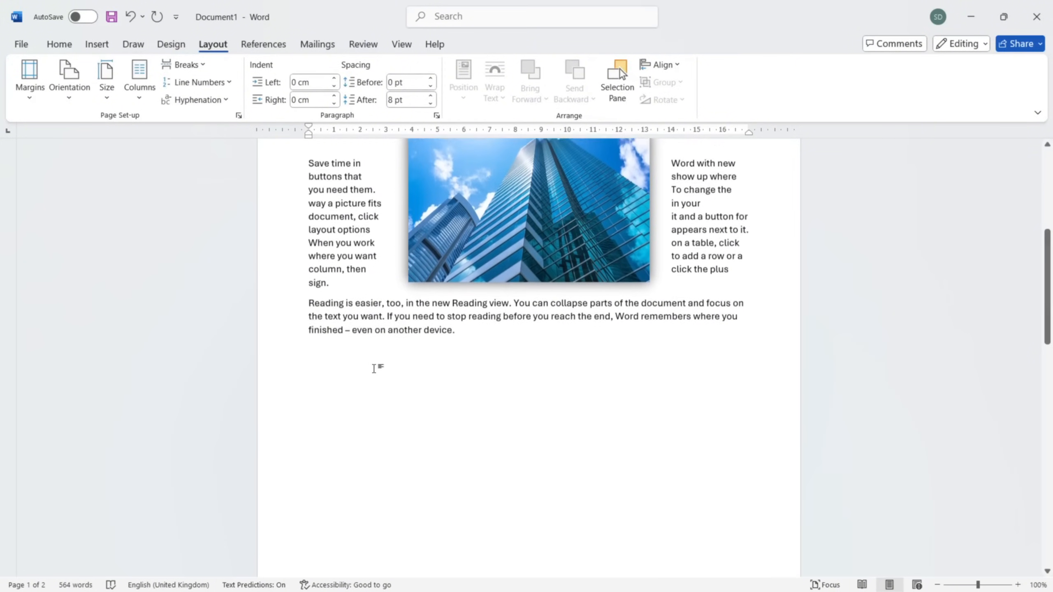
{"action": "left_click", "coordinate": [96, 44]}
{"action": "left_click", "coordinate": [331, 79]}
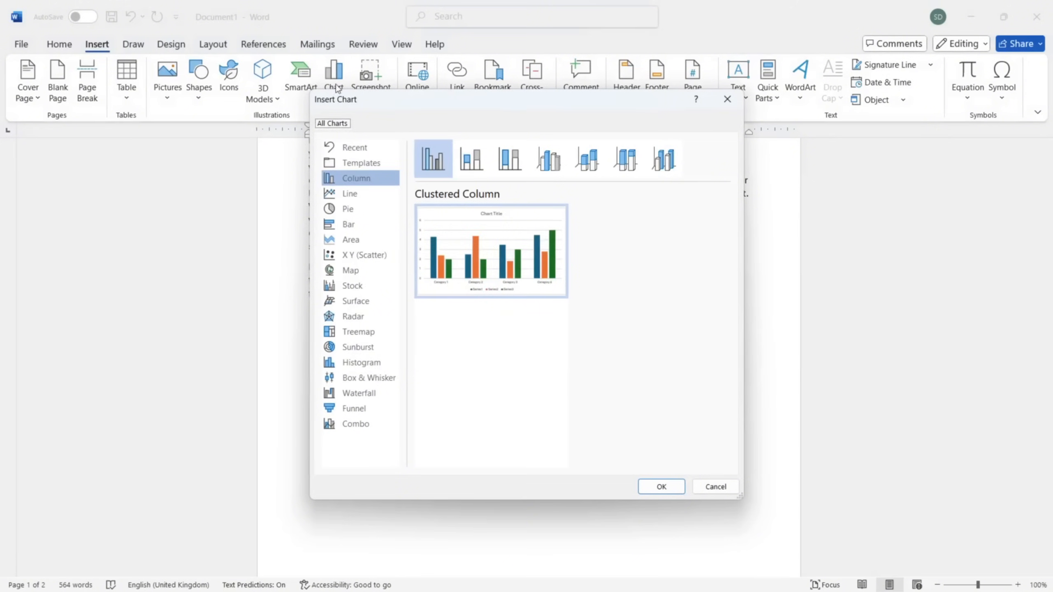
{"action": "left_click", "coordinate": [363, 229]}
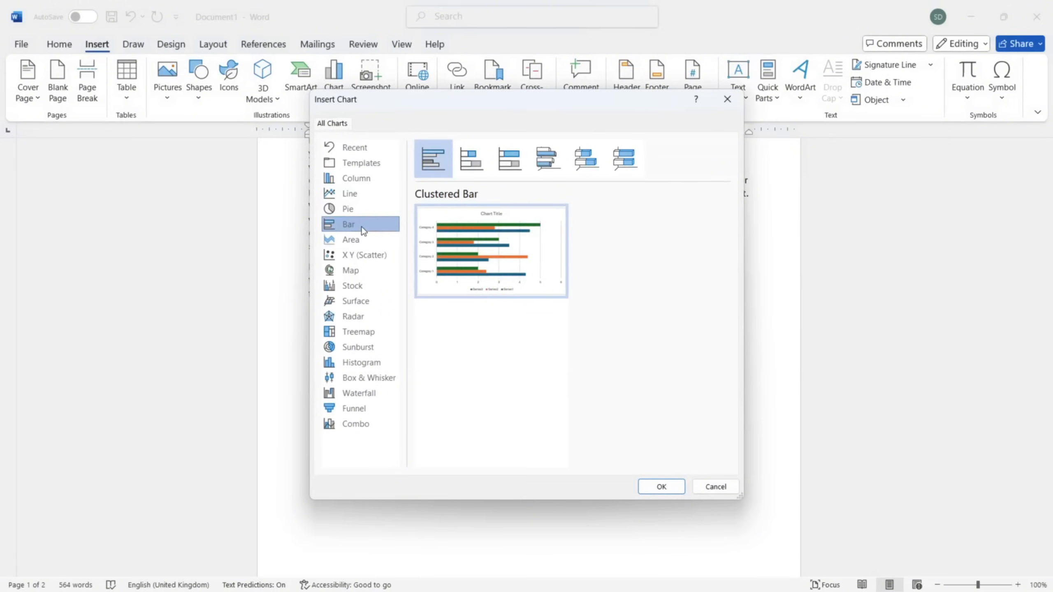
{"action": "left_click", "coordinate": [476, 162]}
{"action": "left_click", "coordinate": [511, 162]}
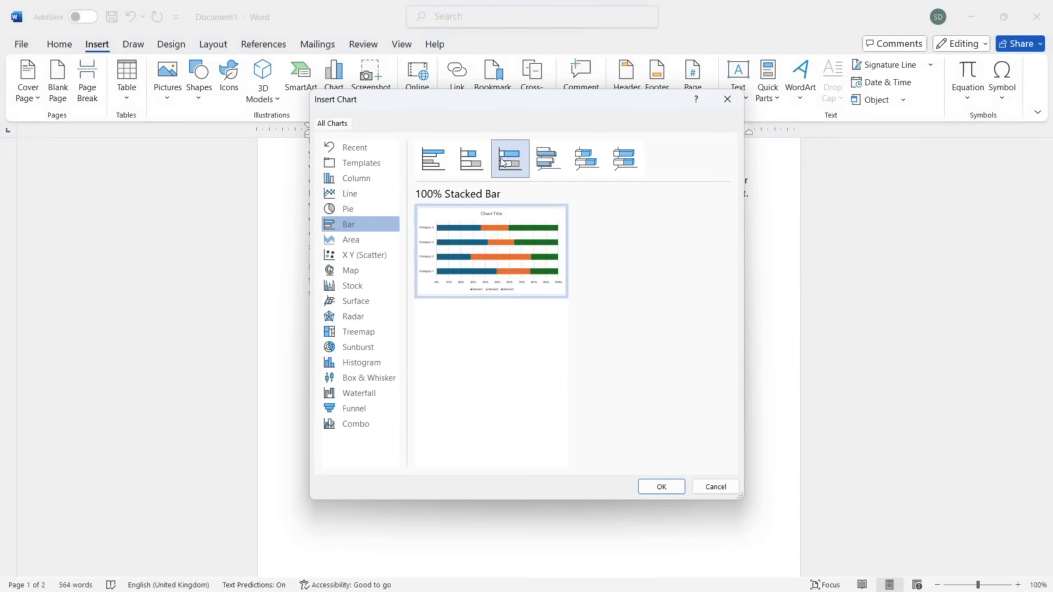
{"action": "left_click", "coordinate": [471, 160]}
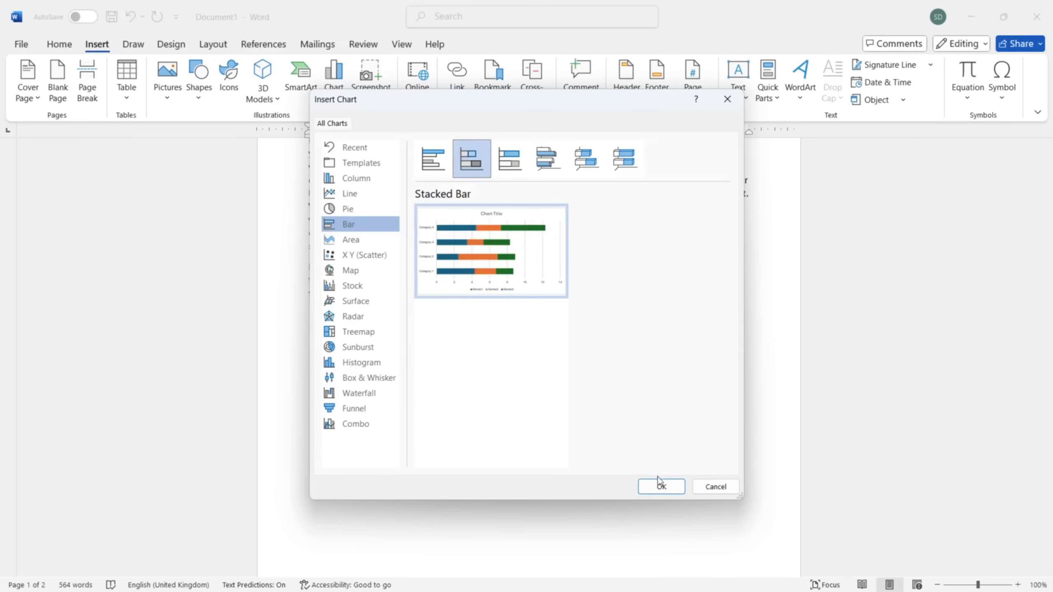
{"action": "left_click", "coordinate": [660, 485]}
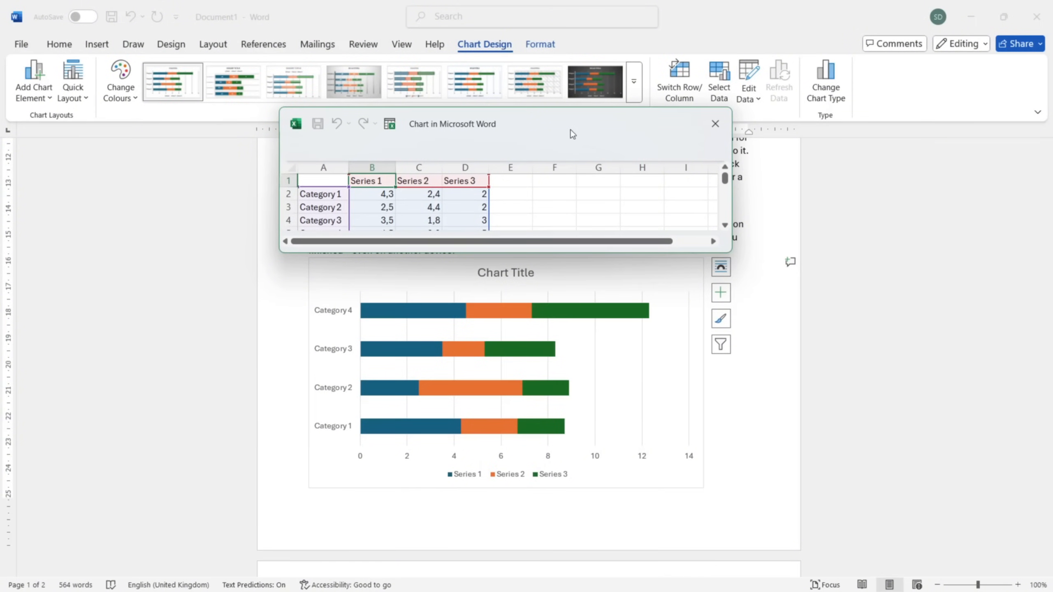
{"action": "left_click_drag", "start_coordinate": [571, 129], "coordinate": [822, 119]}
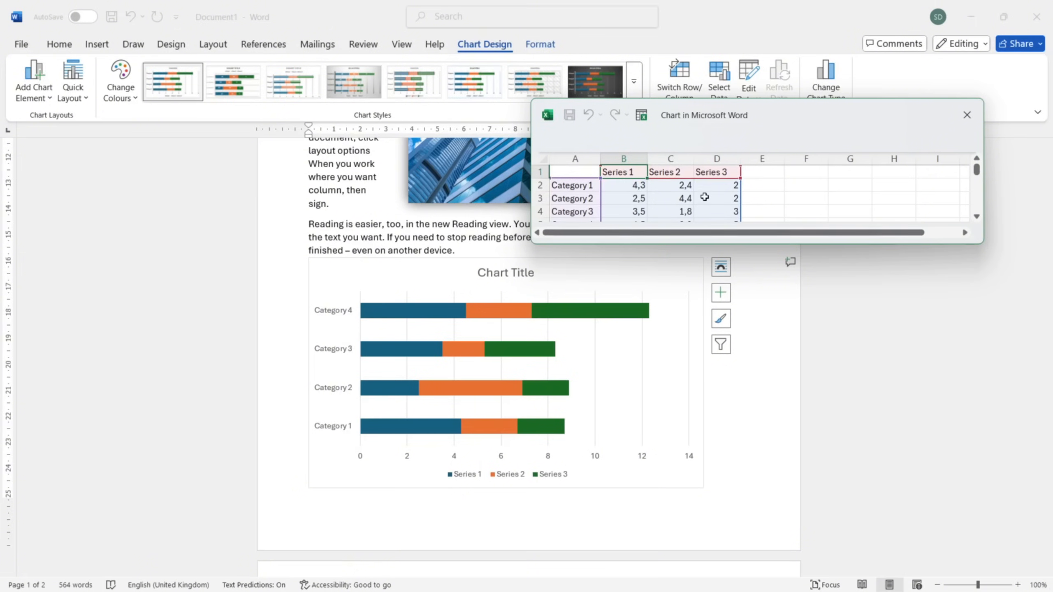
{"action": "left_click", "coordinate": [967, 115]}
{"action": "left_click", "coordinate": [743, 435]}
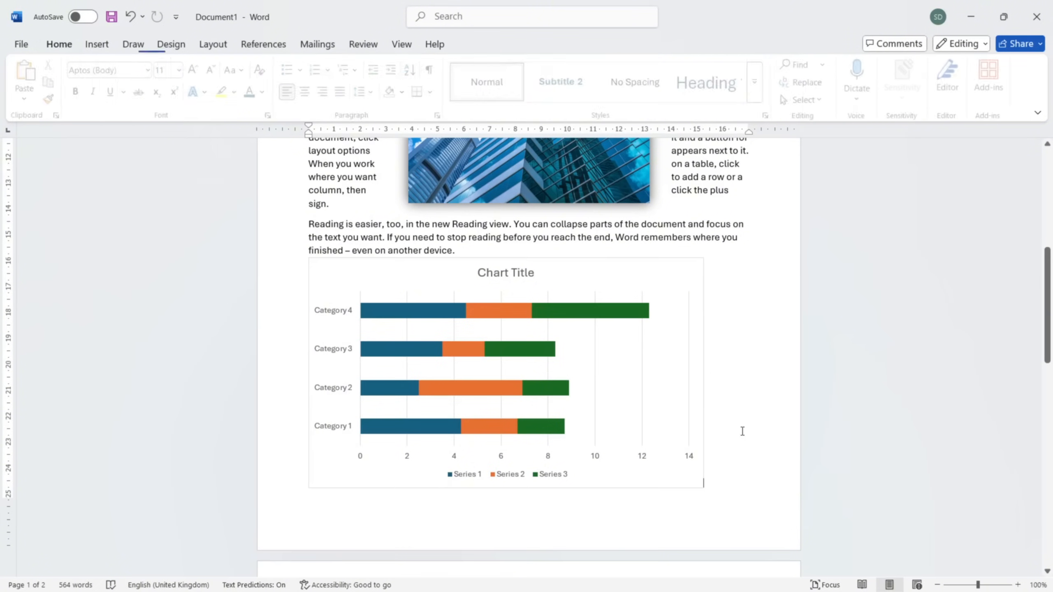
Insert the Banded header and enter "DOCUMENT 1" as its document title.
{"action": "scroll", "coordinate": [742, 431], "scroll_direction": "down", "scroll_amount": 1}
{"action": "scroll", "coordinate": [741, 431], "scroll_direction": "up", "scroll_amount": 15}
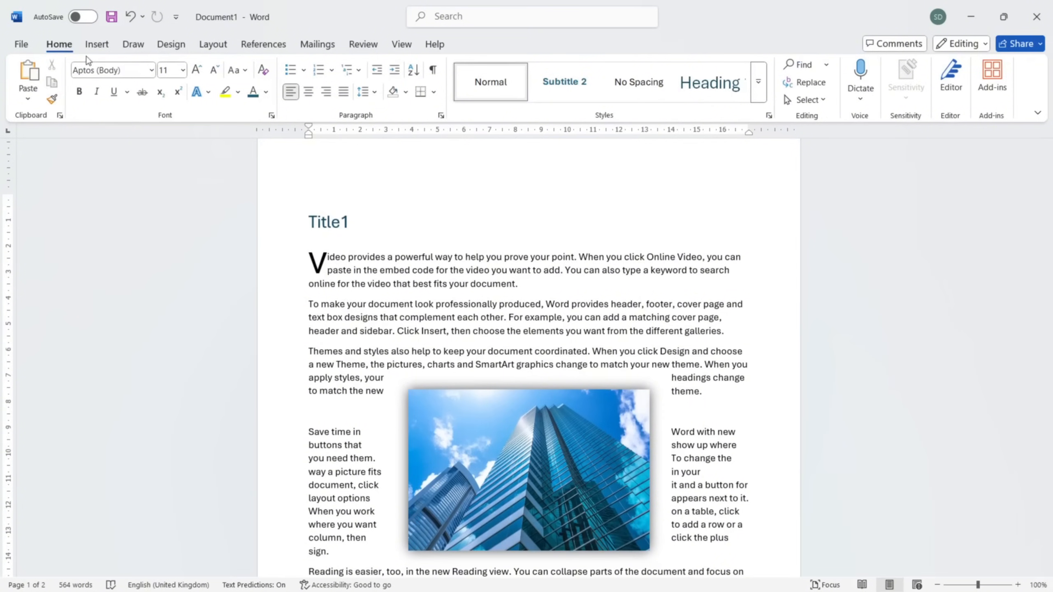
{"action": "left_click", "coordinate": [95, 45]}
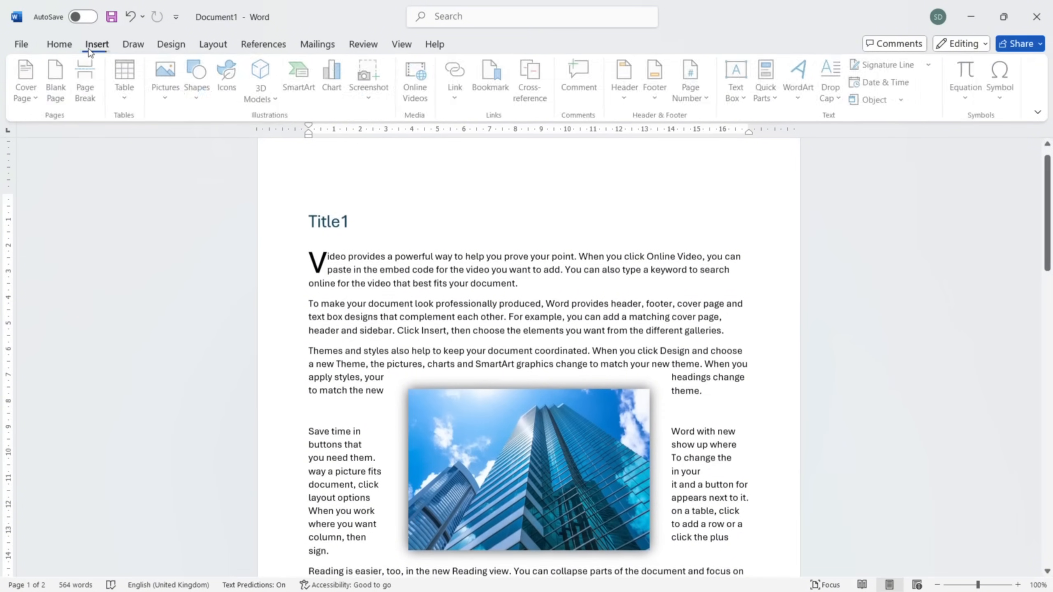
{"action": "left_click", "coordinate": [630, 90]}
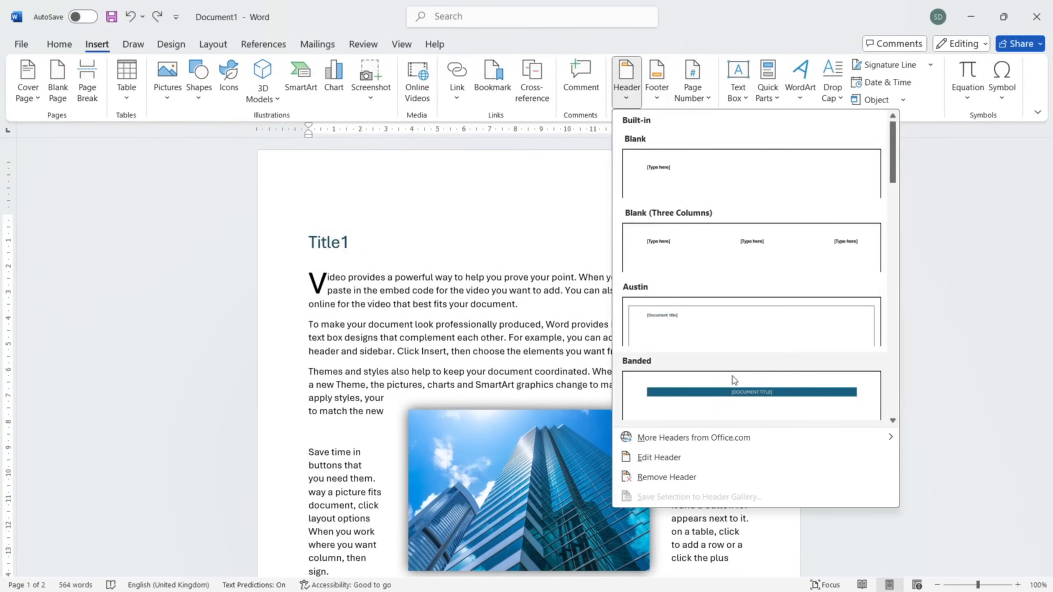
{"action": "left_click", "coordinate": [733, 389]}
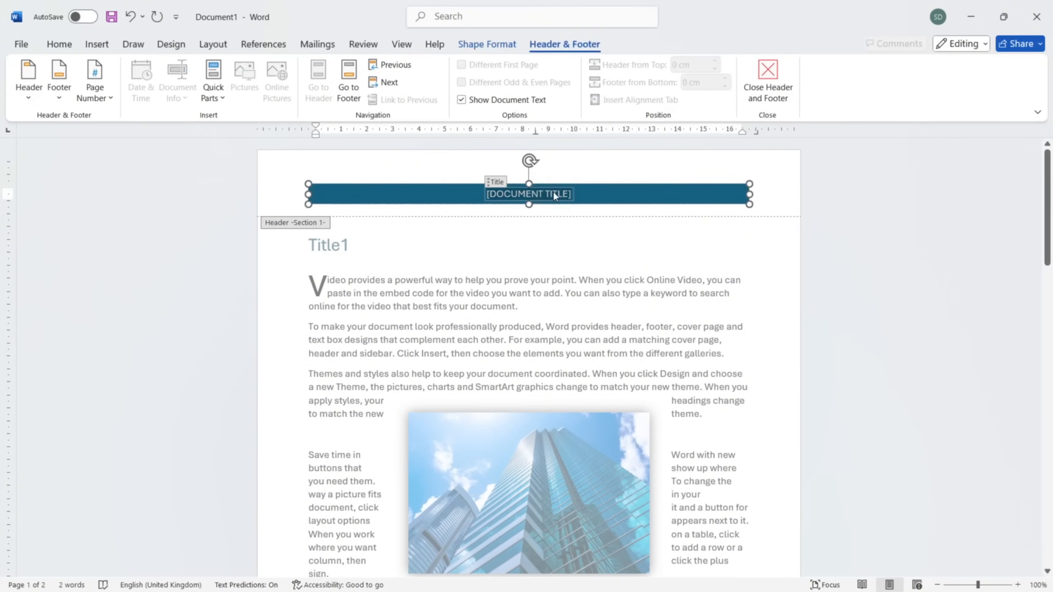
{"action": "type", "text": "DOCU"}
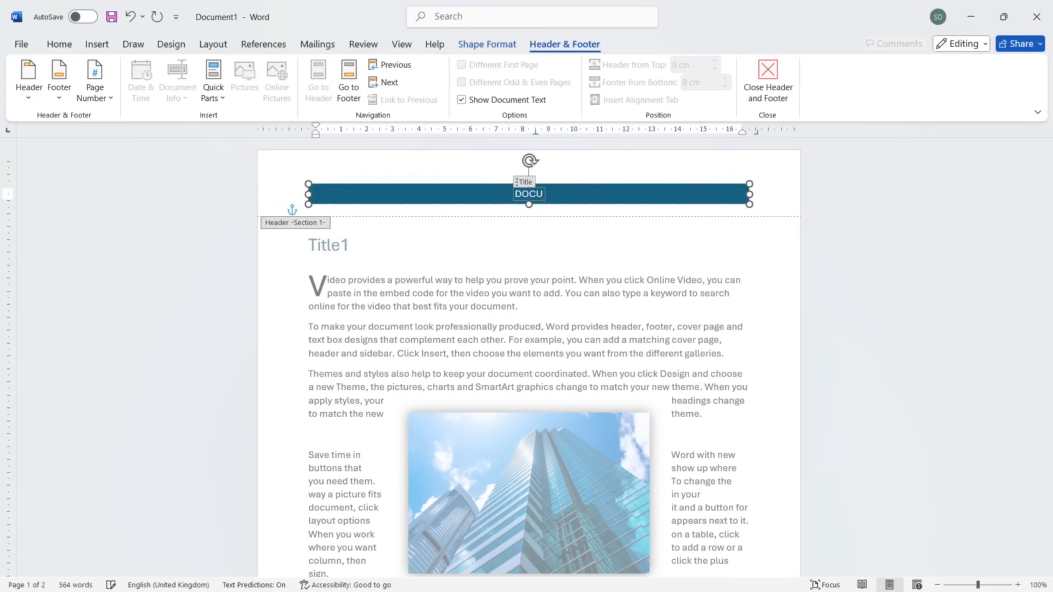
{"action": "type", "text": "MENT 1"}
{"action": "scroll", "coordinate": [584, 232], "scroll_direction": "down", "scroll_amount": 10}
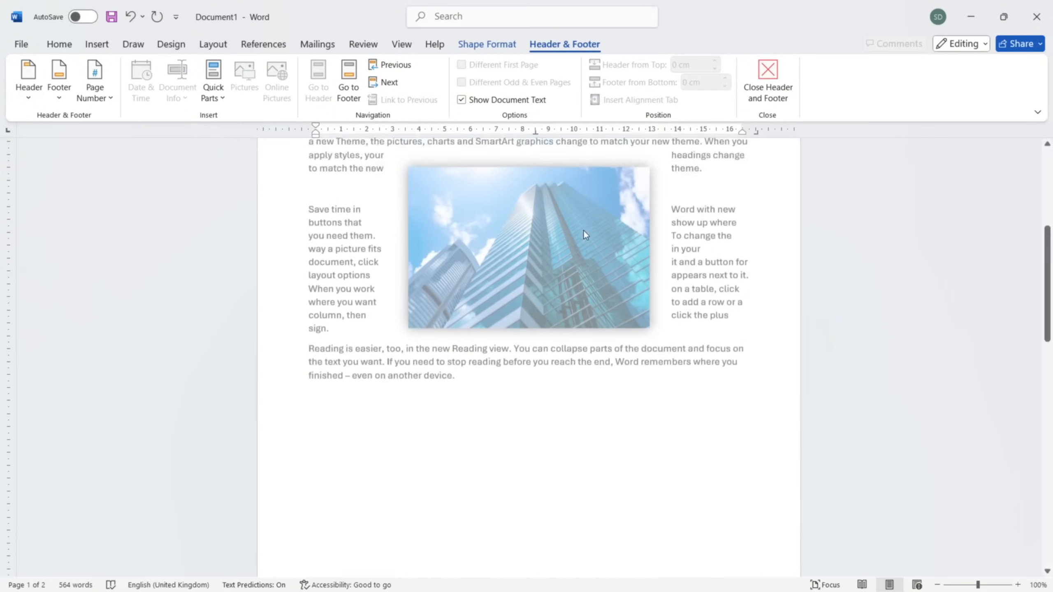
Insert the current date in the dd/mm/yyyy format at the start of the Section 1 footer.
{"action": "left_click", "coordinate": [435, 397]}
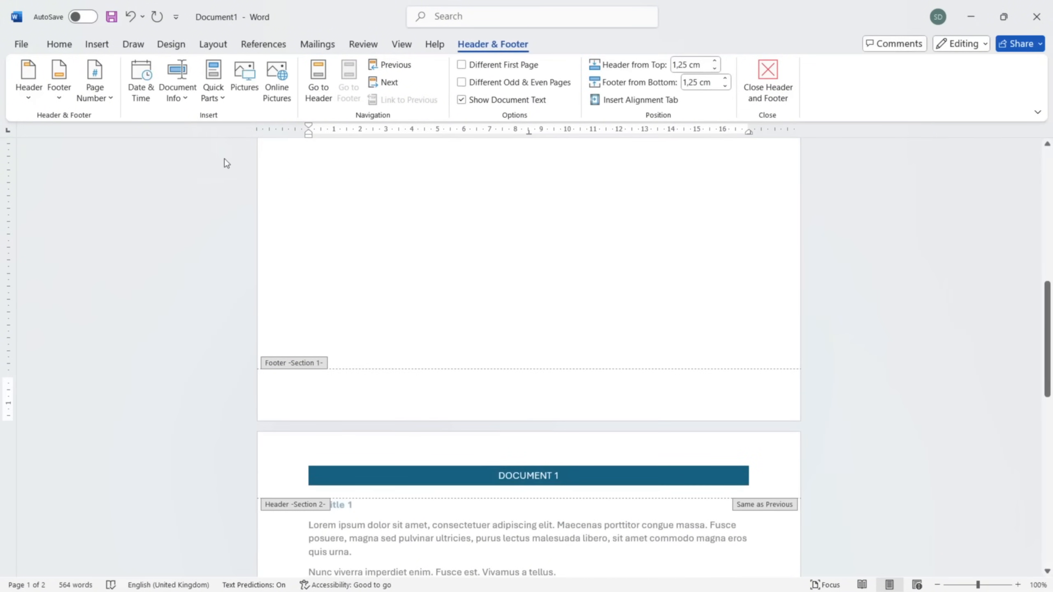
{"action": "left_click", "coordinate": [154, 99]}
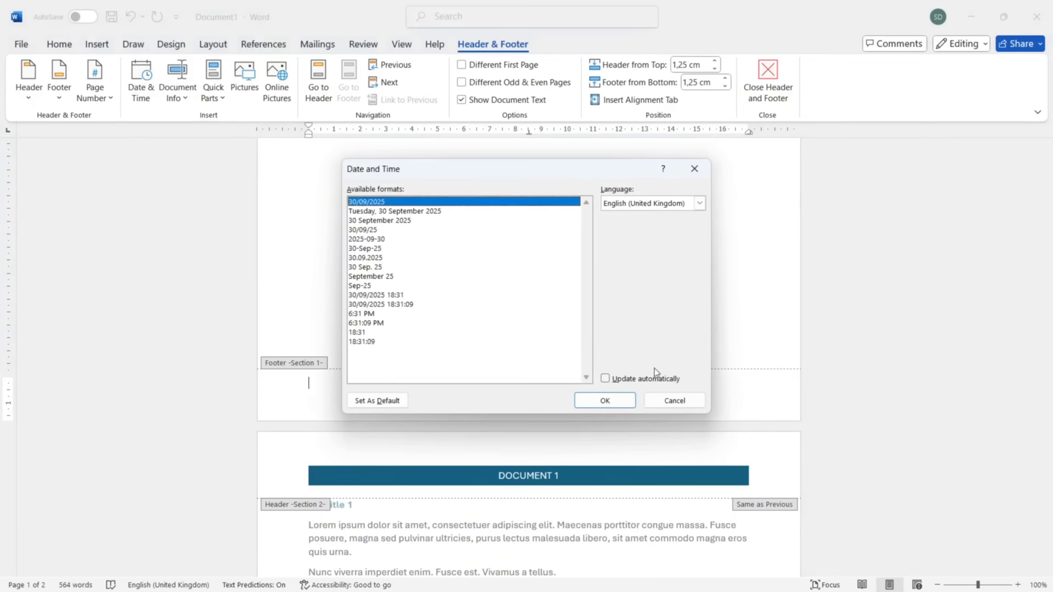
{"action": "left_click", "coordinate": [616, 402]}
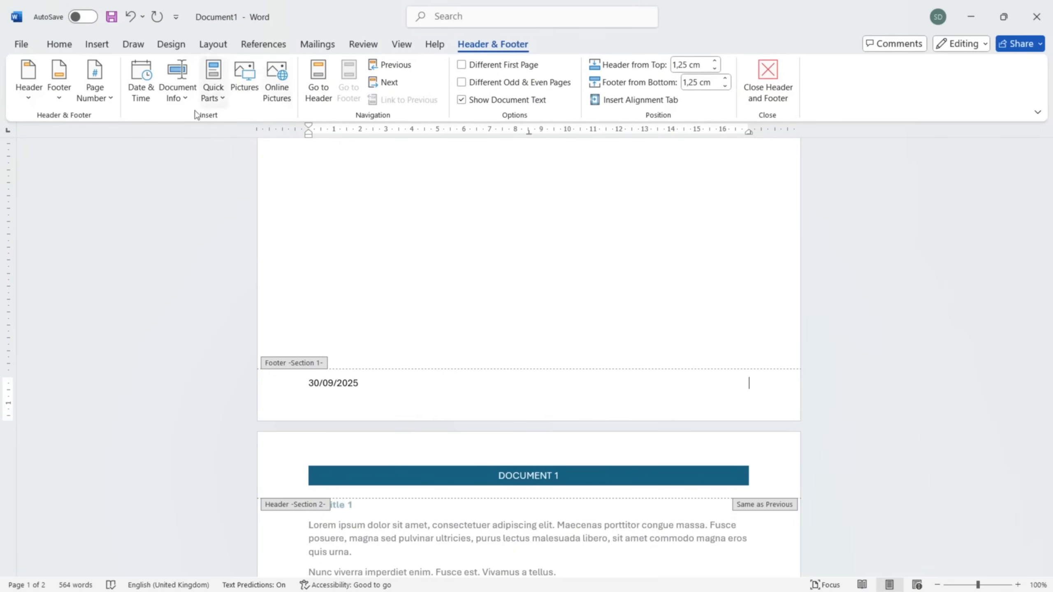
Insert an Accent Bar 3 page number at the current position, aligned to the right end of the Section 1 footer.
{"action": "left_click", "coordinate": [95, 89]}
{"action": "mouse_move", "coordinate": [153, 175]}
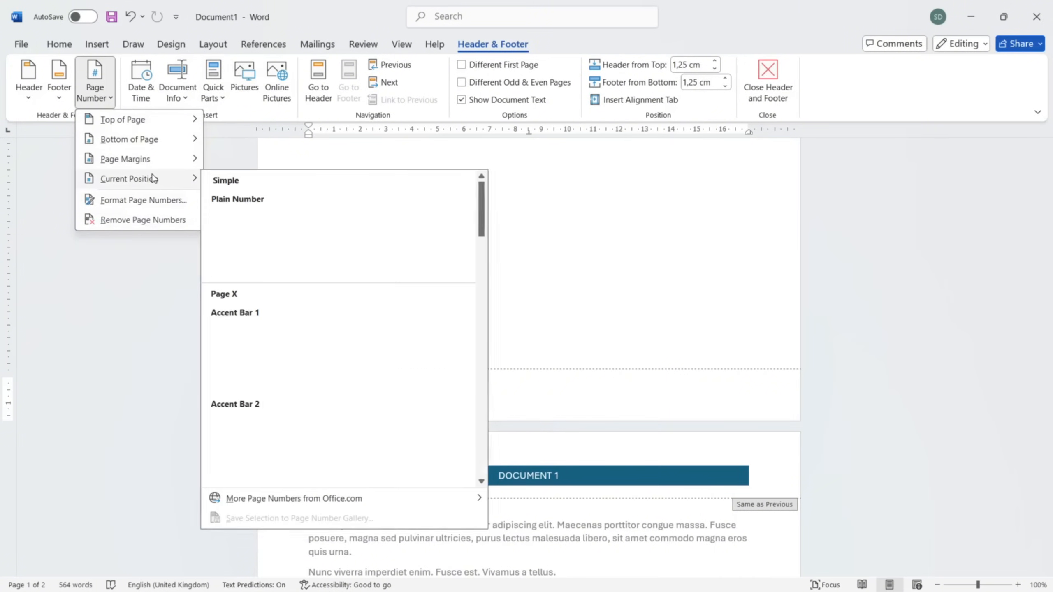
{"action": "scroll", "coordinate": [309, 311], "scroll_direction": "down", "scroll_amount": 10}
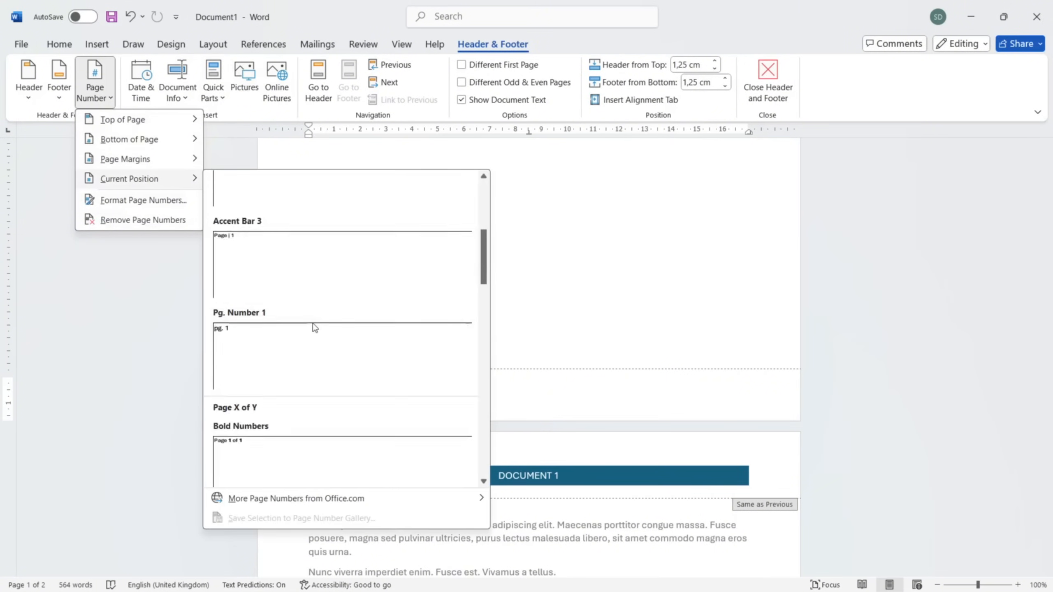
{"action": "scroll", "coordinate": [307, 270], "scroll_direction": "down", "scroll_amount": 5}
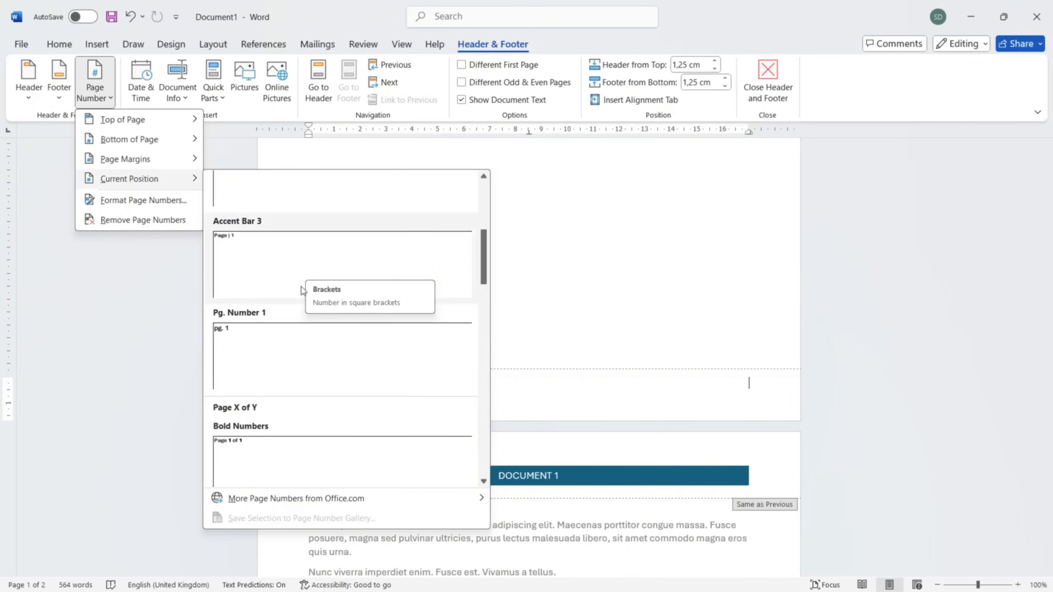
{"action": "left_click", "coordinate": [303, 288]}
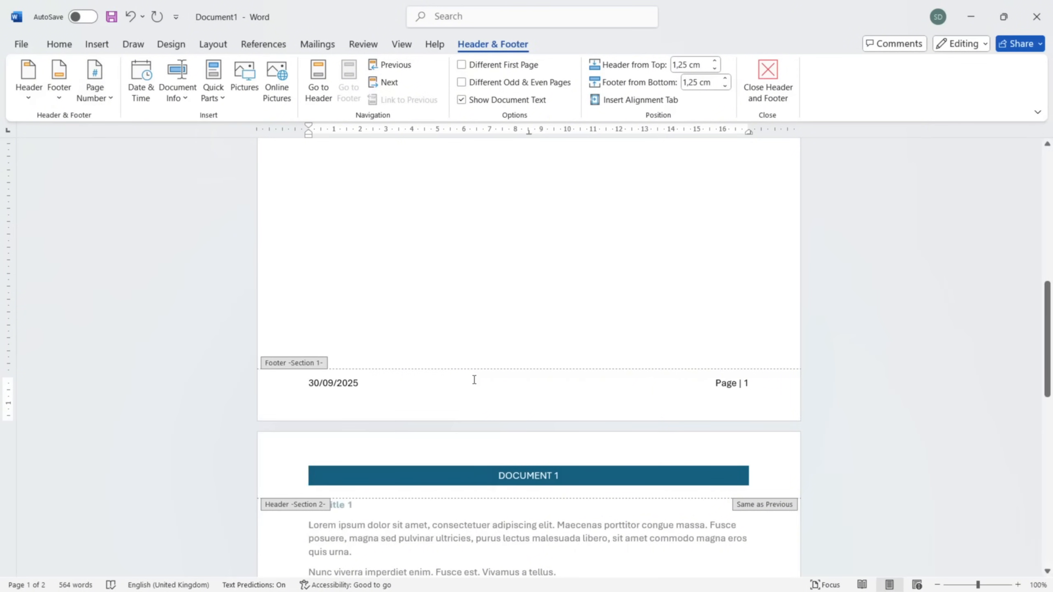
Unlink the Section 2 header on the second page from the previous section's header.
{"action": "scroll", "coordinate": [474, 380], "scroll_direction": "up", "scroll_amount": 10}
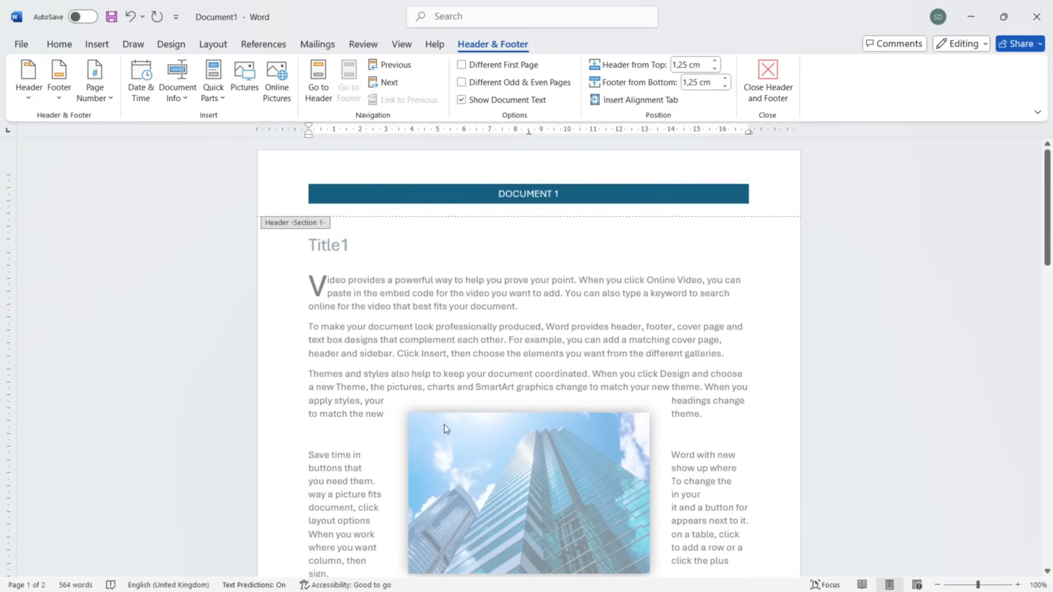
{"action": "scroll", "coordinate": [446, 429], "scroll_direction": "down", "scroll_amount": 10}
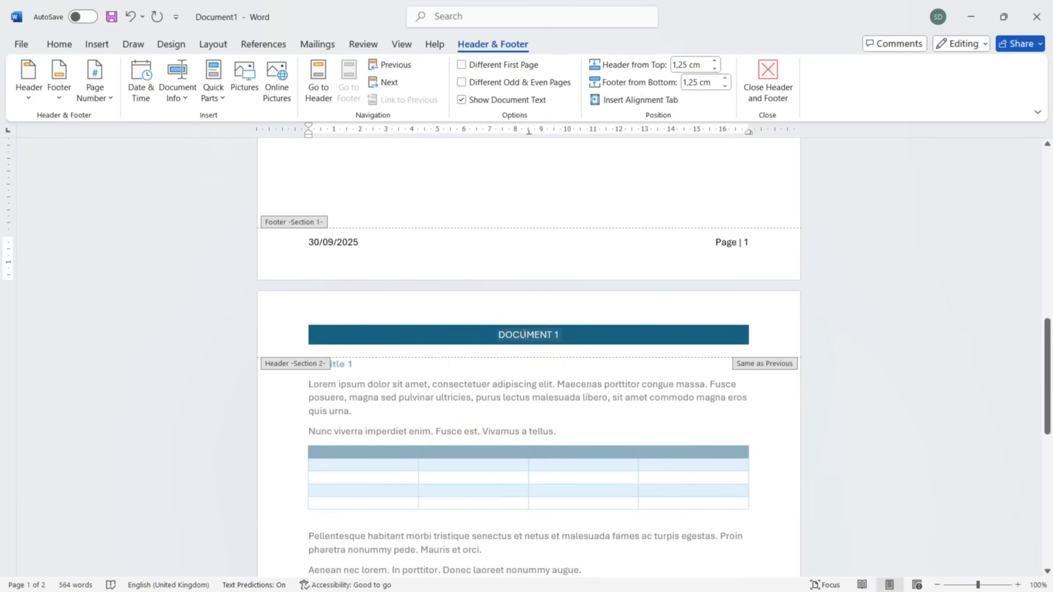
{"action": "left_click", "coordinate": [523, 335]}
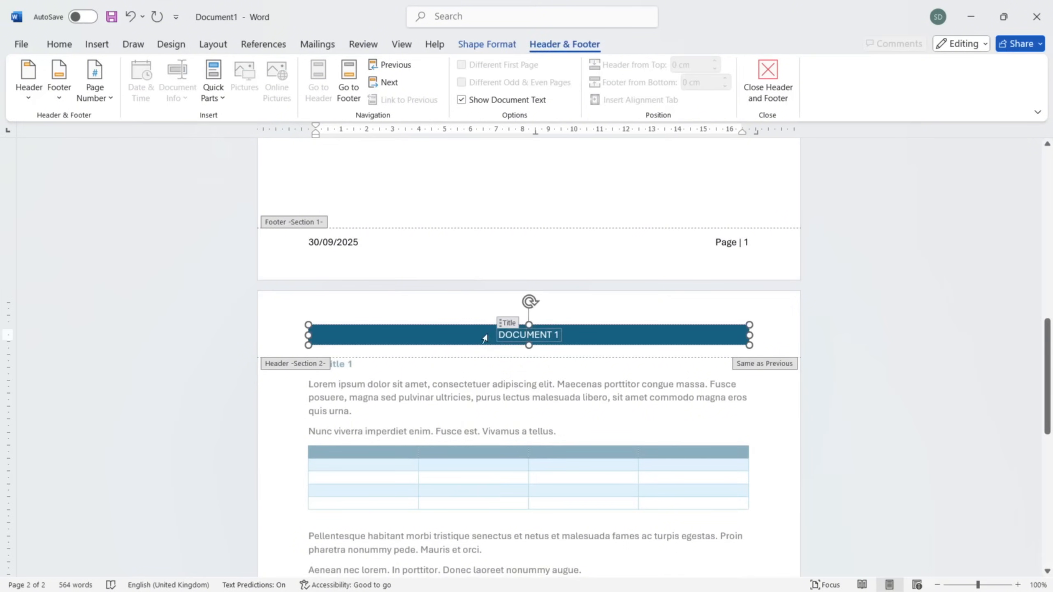
{"action": "scroll", "coordinate": [488, 339], "scroll_direction": "down", "scroll_amount": 8}
{"action": "scroll", "coordinate": [487, 339], "scroll_direction": "up", "scroll_amount": 18}
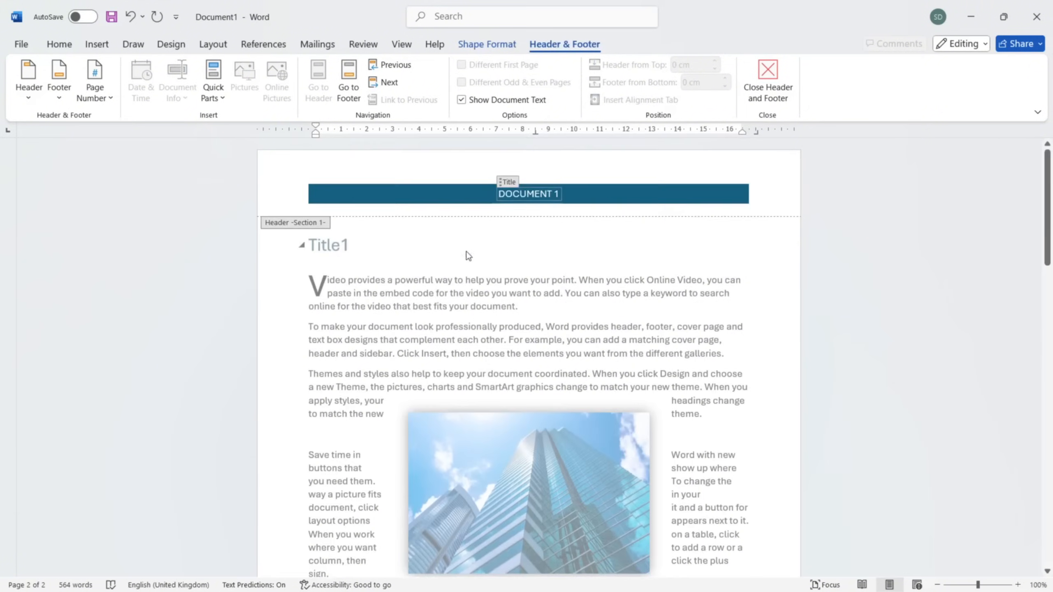
{"action": "scroll", "coordinate": [517, 241], "scroll_direction": "down", "scroll_amount": 12}
{"action": "scroll", "coordinate": [517, 241], "scroll_direction": "up", "scroll_amount": 3}
{"action": "left_click", "coordinate": [571, 307]}
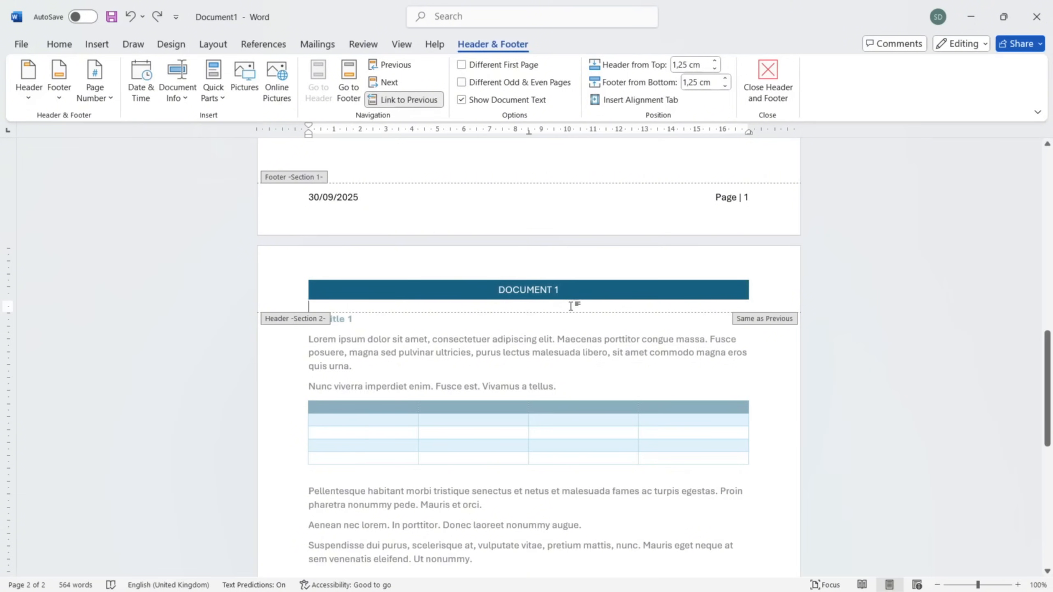
{"action": "left_click", "coordinate": [409, 100]}
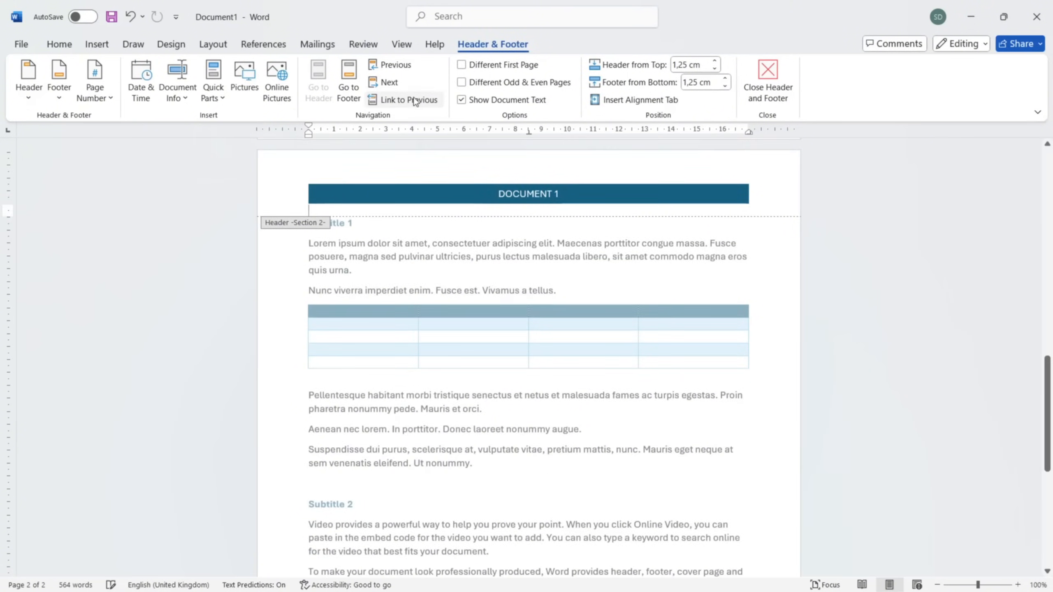
Try to set the document title in the Section 2 header to "DOCUMENT 2" independently of the first page.
{"action": "scroll", "coordinate": [503, 228], "scroll_direction": "up", "scroll_amount": 2}
{"action": "left_click", "coordinate": [556, 272]}
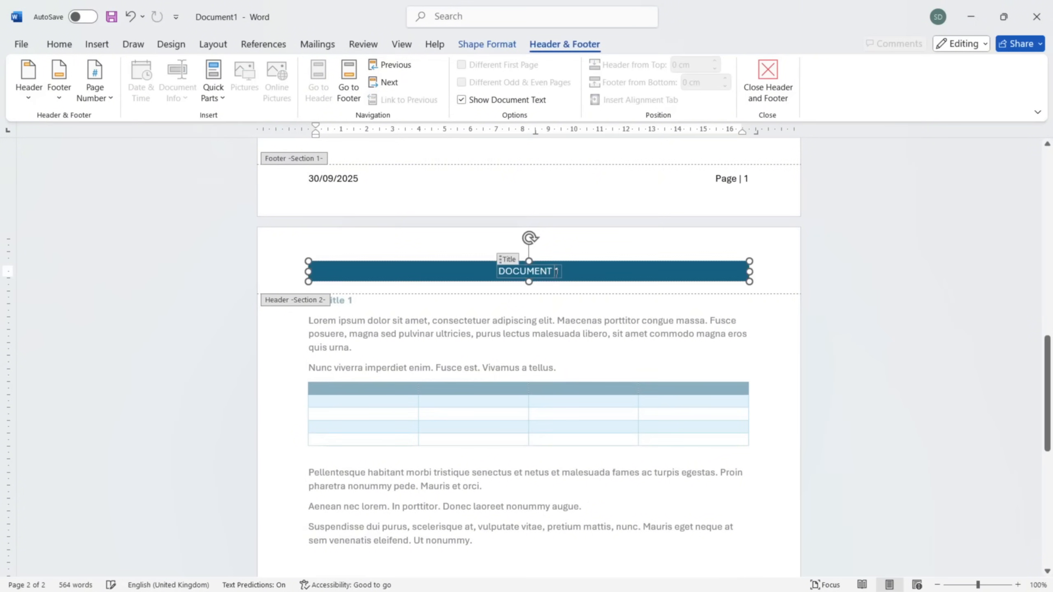
{"action": "key", "text": "Delete"}
{"action": "type", "text": "2"}
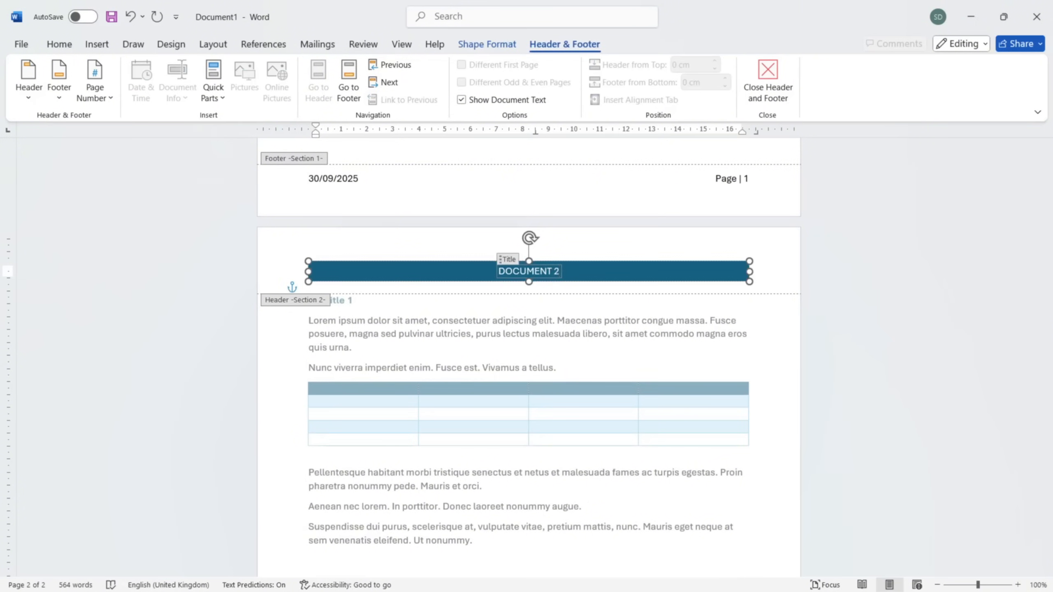
{"action": "scroll", "coordinate": [556, 272], "scroll_direction": "up", "scroll_amount": 5}
{"action": "scroll", "coordinate": [300, 245], "scroll_direction": "up", "scroll_amount": 10}
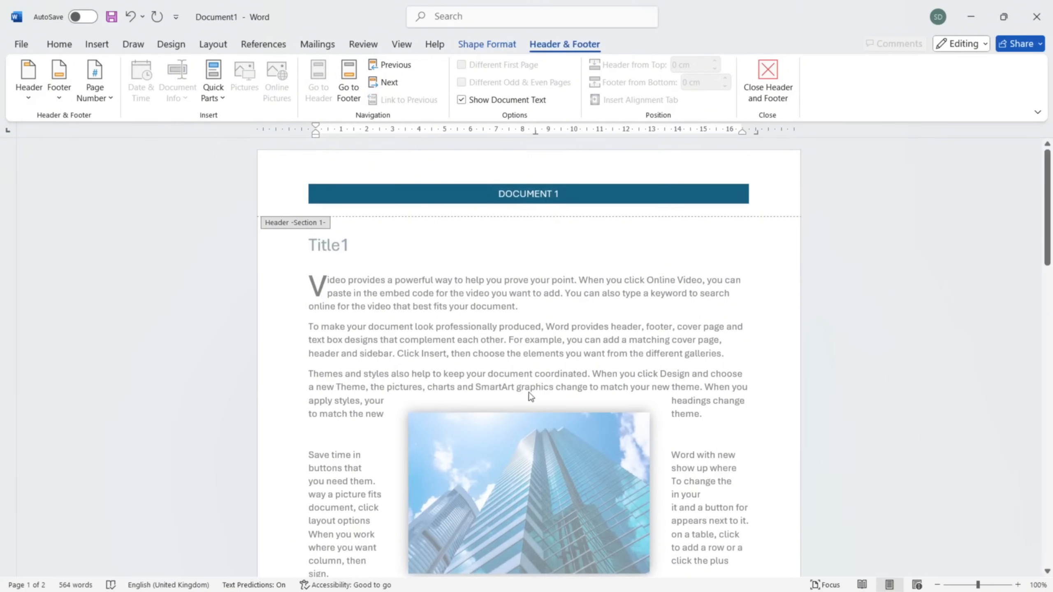
Exit header and footer editing and insert a Stacked Bar chart below the first page's "Reading is easier" paragraph, closing its data sheet.
{"action": "scroll", "coordinate": [530, 396], "scroll_direction": "down", "scroll_amount": 14}
{"action": "left_click", "coordinate": [767, 79]}
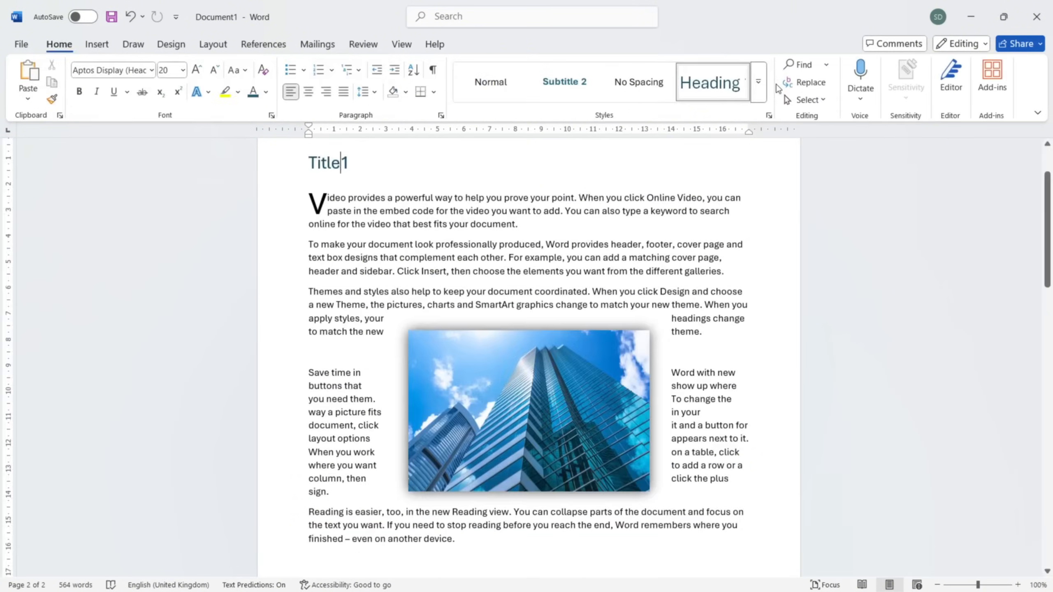
{"action": "scroll", "coordinate": [515, 280], "scroll_direction": "down", "scroll_amount": 5}
{"action": "left_click", "coordinate": [97, 44]}
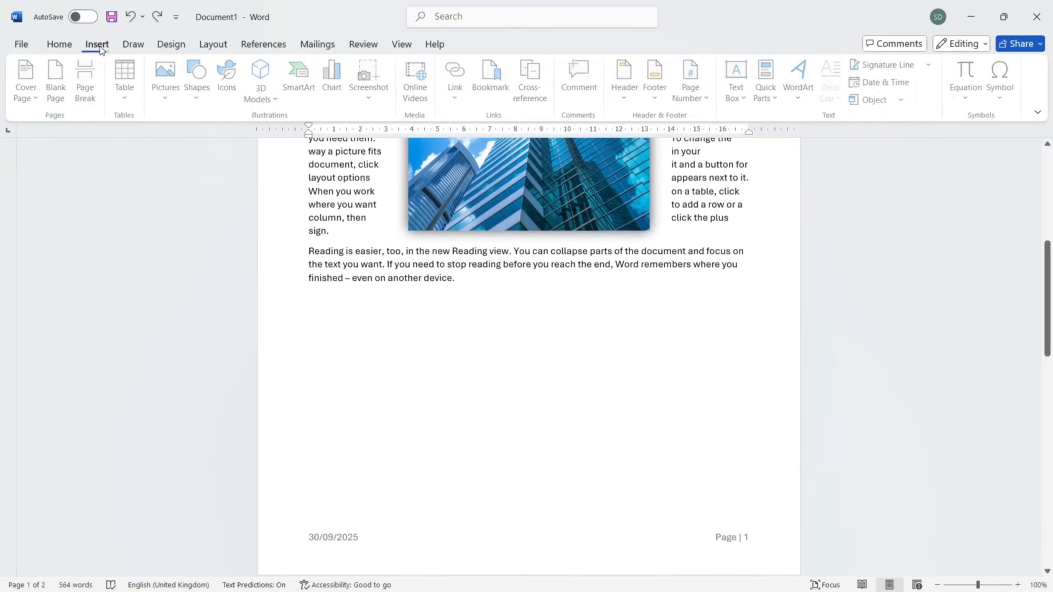
{"action": "left_click", "coordinate": [346, 80]}
{"action": "left_click", "coordinate": [348, 226]}
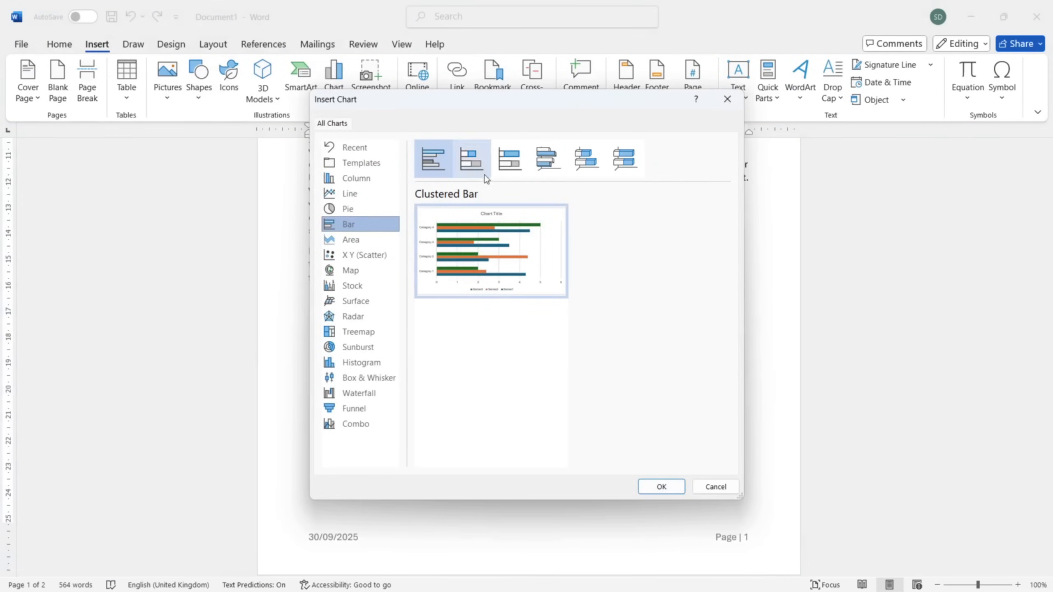
{"action": "left_click", "coordinate": [480, 164]}
{"action": "left_click", "coordinate": [661, 487]}
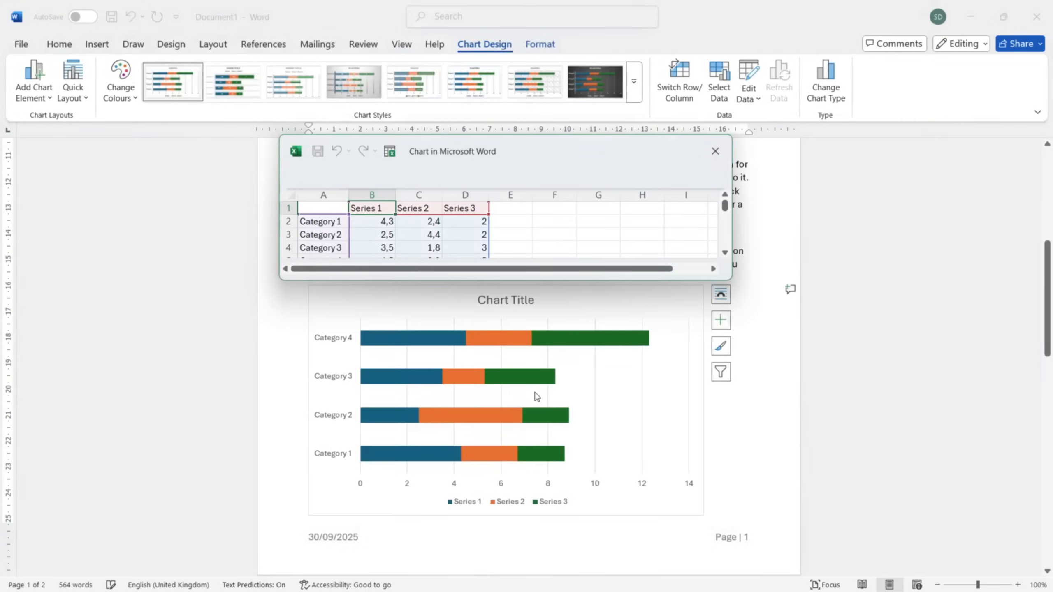
{"action": "left_click", "coordinate": [715, 151]}
Review both pages of the document and run the Editor check on it.
{"action": "scroll", "coordinate": [669, 364], "scroll_direction": "up", "scroll_amount": 6}
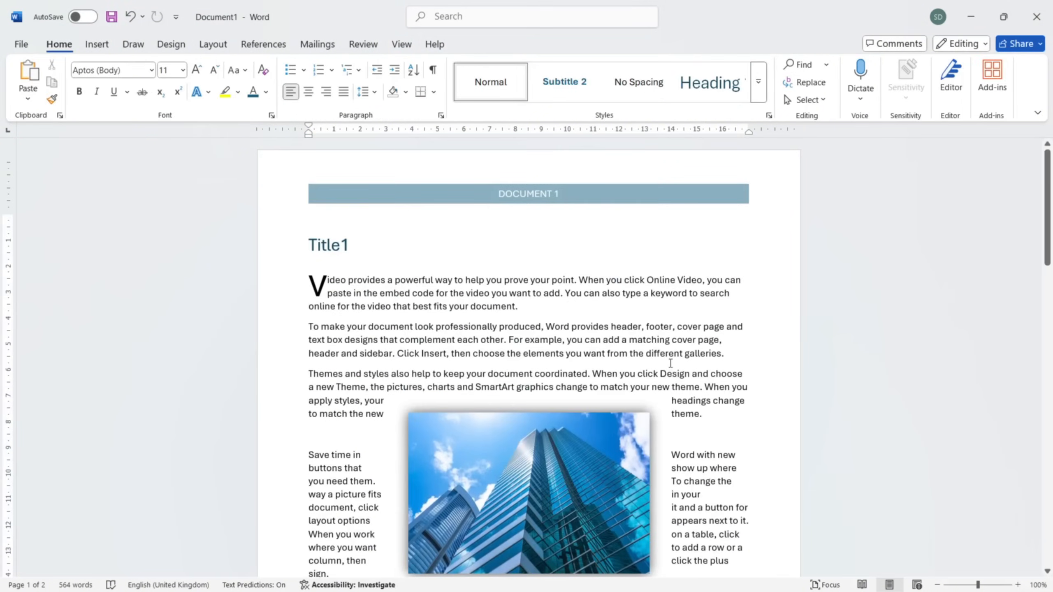
{"action": "scroll", "coordinate": [626, 460], "scroll_direction": "down", "scroll_amount": 20}
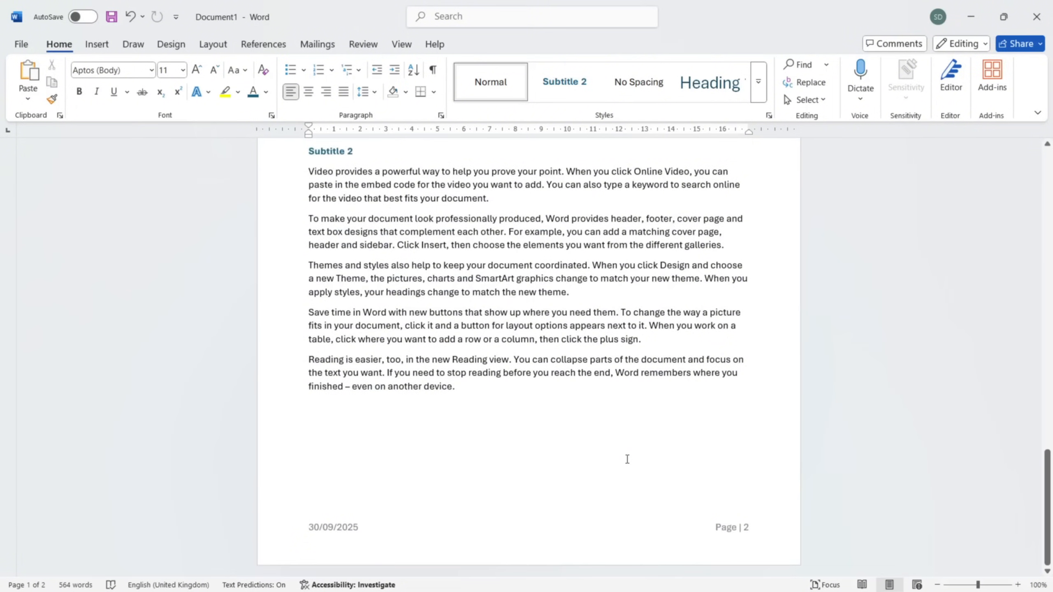
{"action": "scroll", "coordinate": [627, 459], "scroll_direction": "up", "scroll_amount": 5}
{"action": "scroll", "coordinate": [626, 459], "scroll_direction": "up", "scroll_amount": 10}
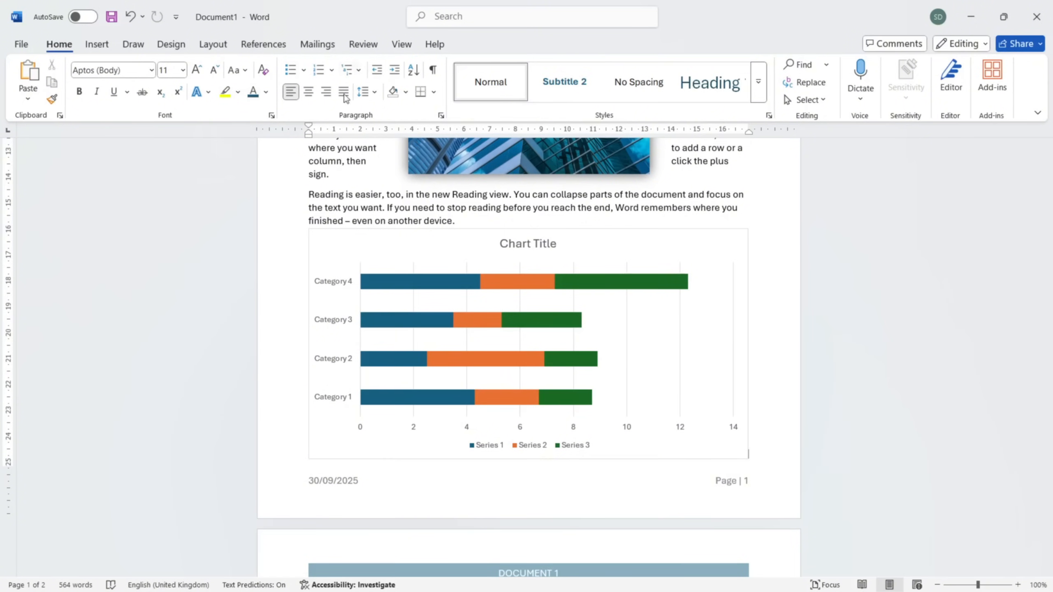
{"action": "scroll", "coordinate": [364, 251], "scroll_direction": "up", "scroll_amount": 8}
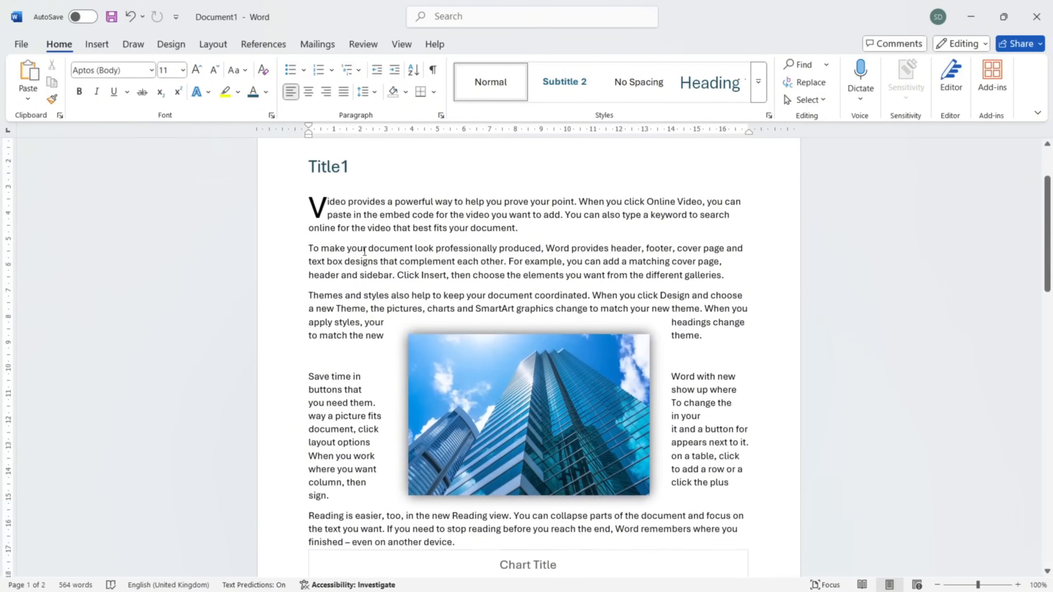
{"action": "scroll", "coordinate": [364, 251], "scroll_direction": "down", "scroll_amount": 15}
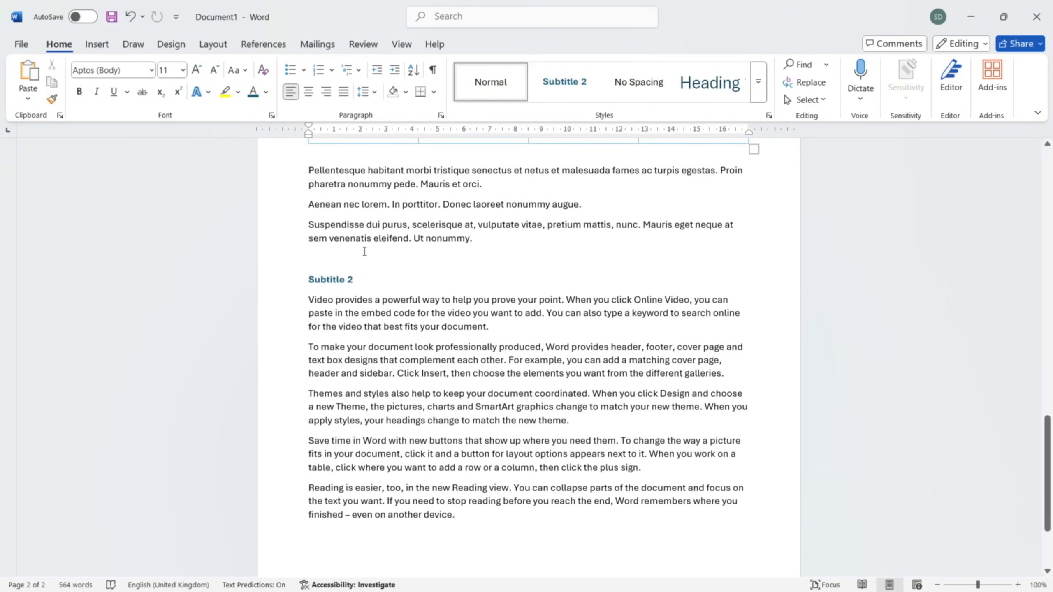
{"action": "left_click", "coordinate": [363, 44]}
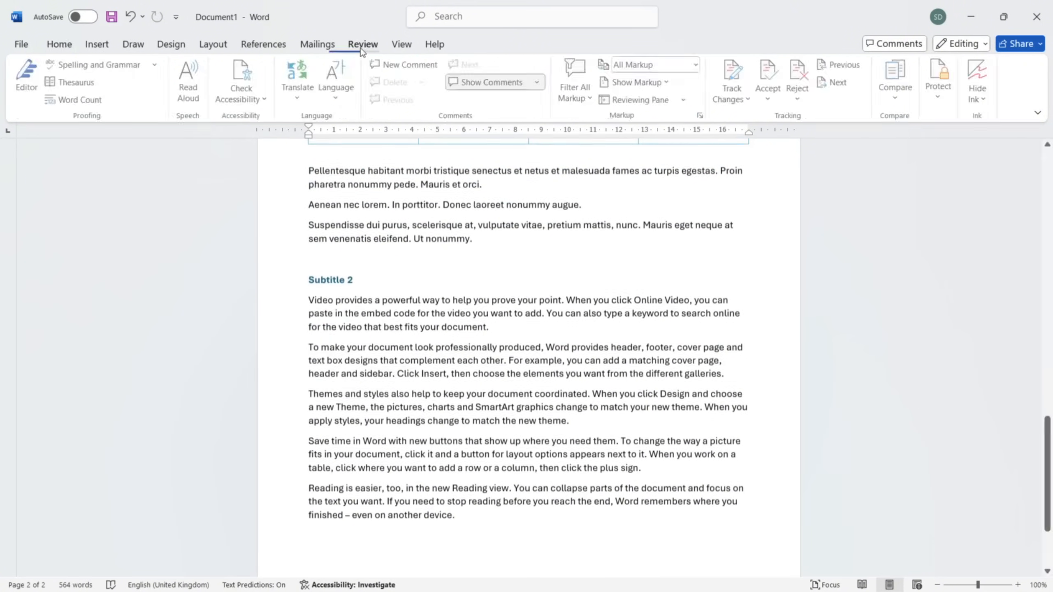
{"action": "left_click", "coordinate": [29, 83]}
Accept the Editor's Formality suggestion to spell out the number in the "Subtitle 1" heading as "one".
{"action": "scroll", "coordinate": [730, 233], "scroll_direction": "up", "scroll_amount": 5}
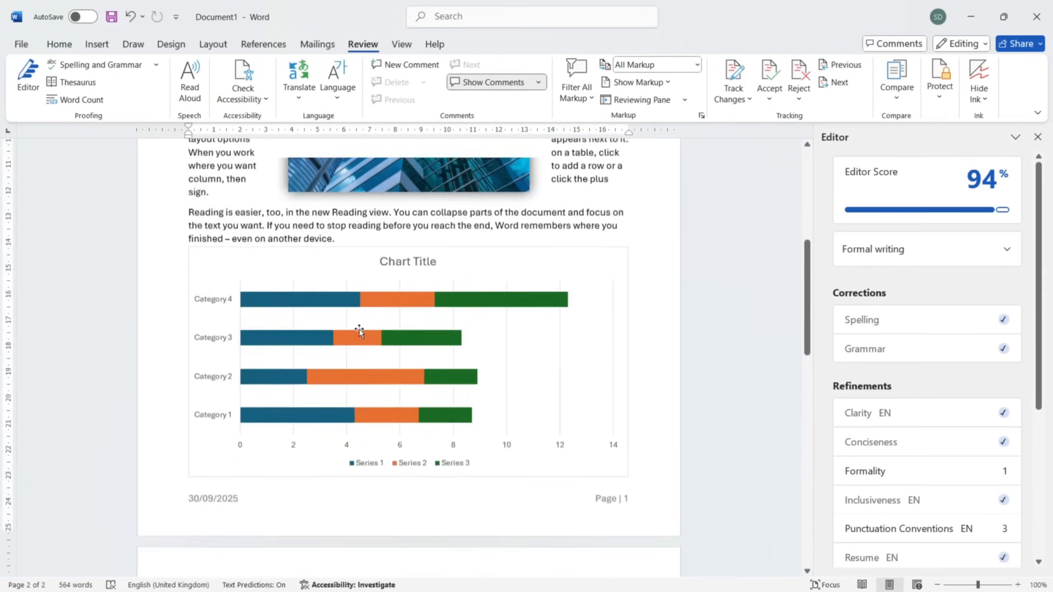
{"action": "scroll", "coordinate": [465, 216], "scroll_direction": "up", "scroll_amount": 8}
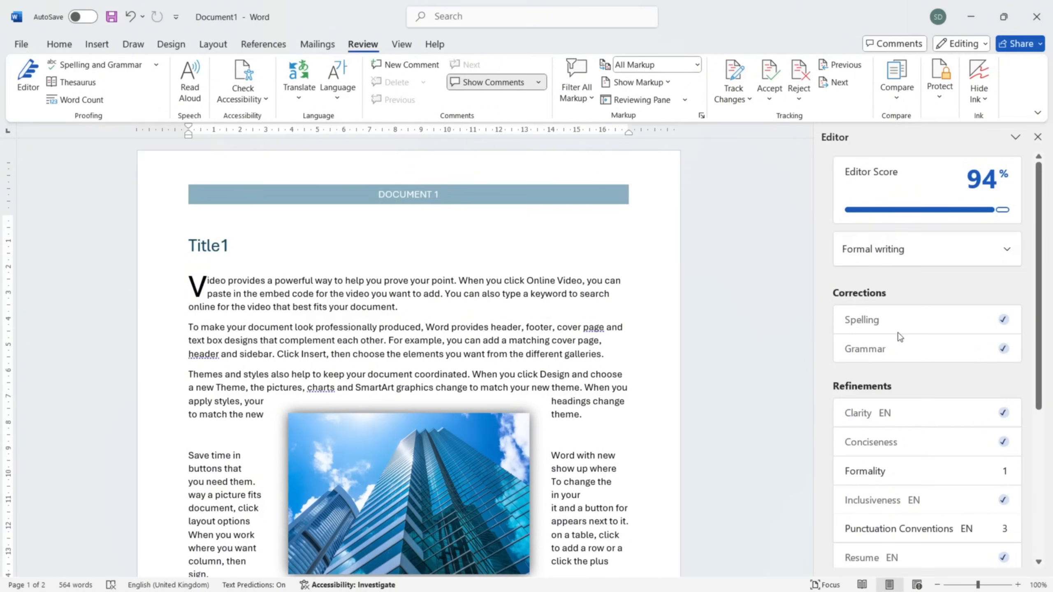
{"action": "scroll", "coordinate": [907, 398], "scroll_direction": "down", "scroll_amount": 2}
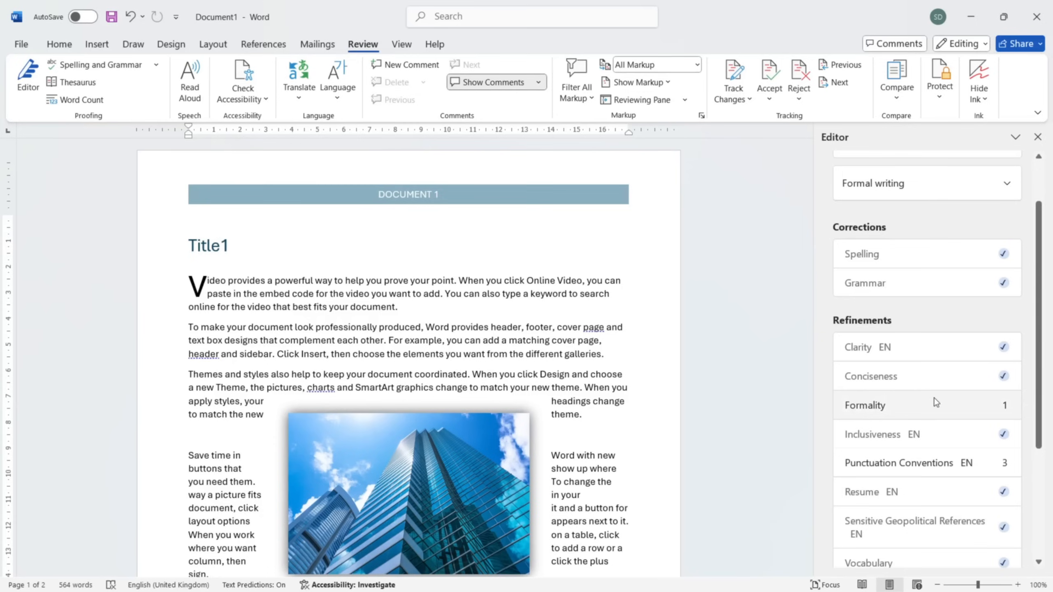
{"action": "left_click", "coordinate": [912, 394]}
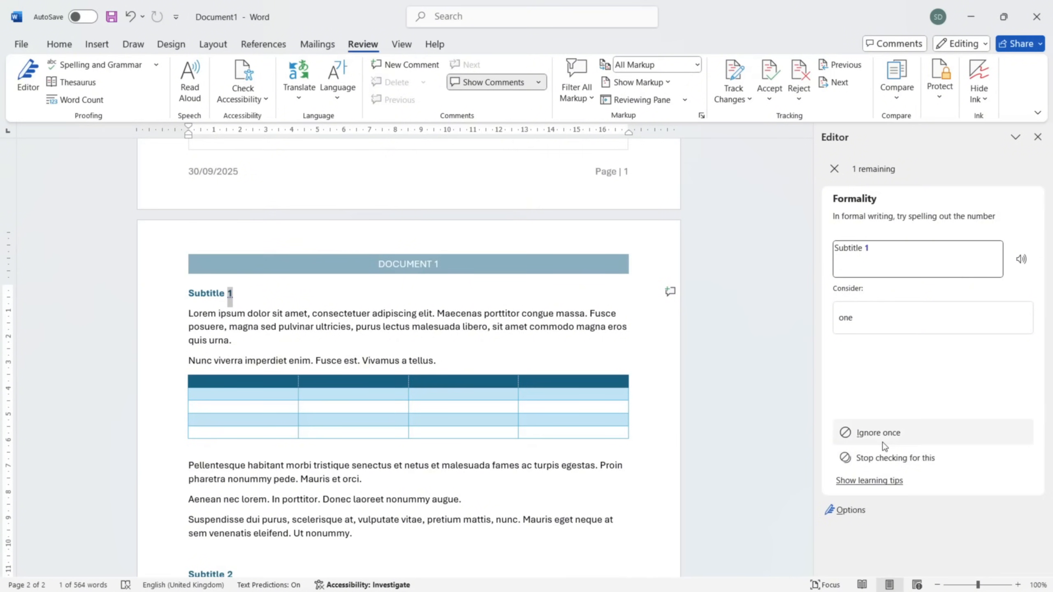
{"action": "left_click", "coordinate": [887, 323]}
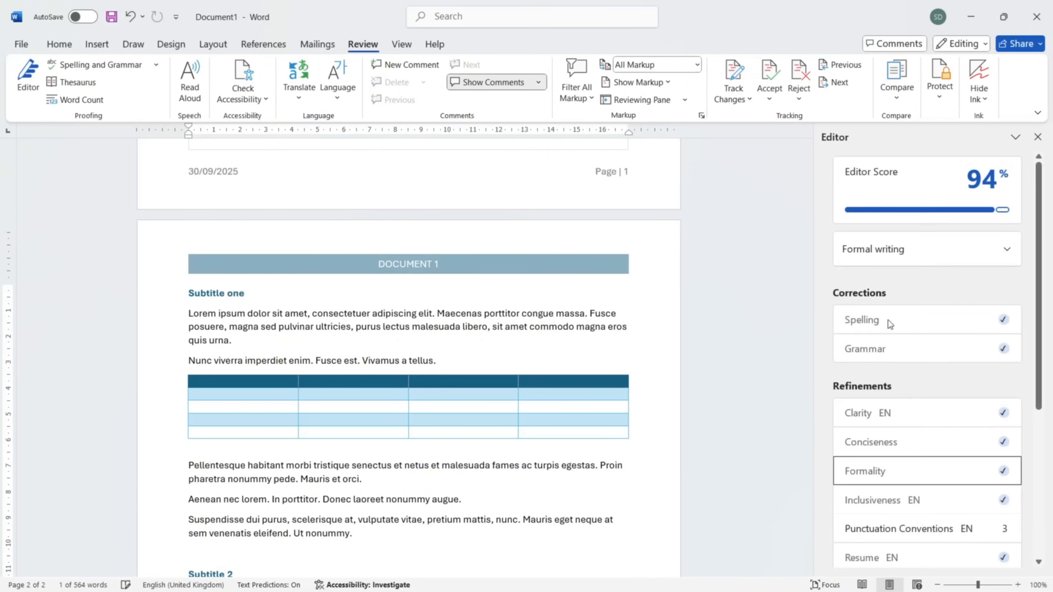
Accept the Editor's Punctuation Conventions suggestions, adding commas after "page", "header" and "charts" on the first page.
{"action": "scroll", "coordinate": [866, 452], "scroll_direction": "down", "scroll_amount": 1}
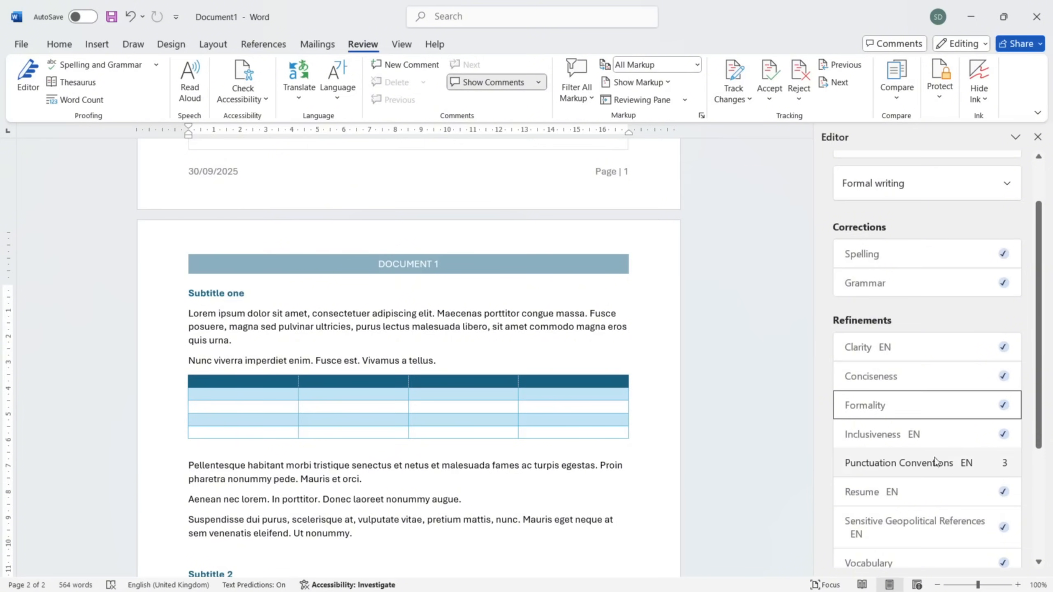
{"action": "left_click", "coordinate": [952, 465]}
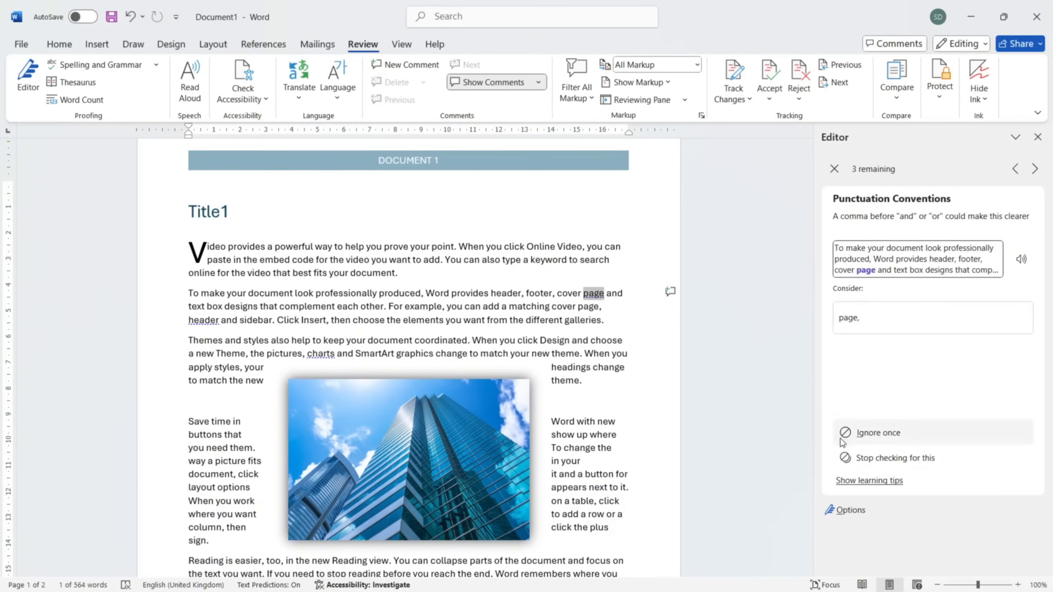
{"action": "left_click", "coordinate": [885, 323]}
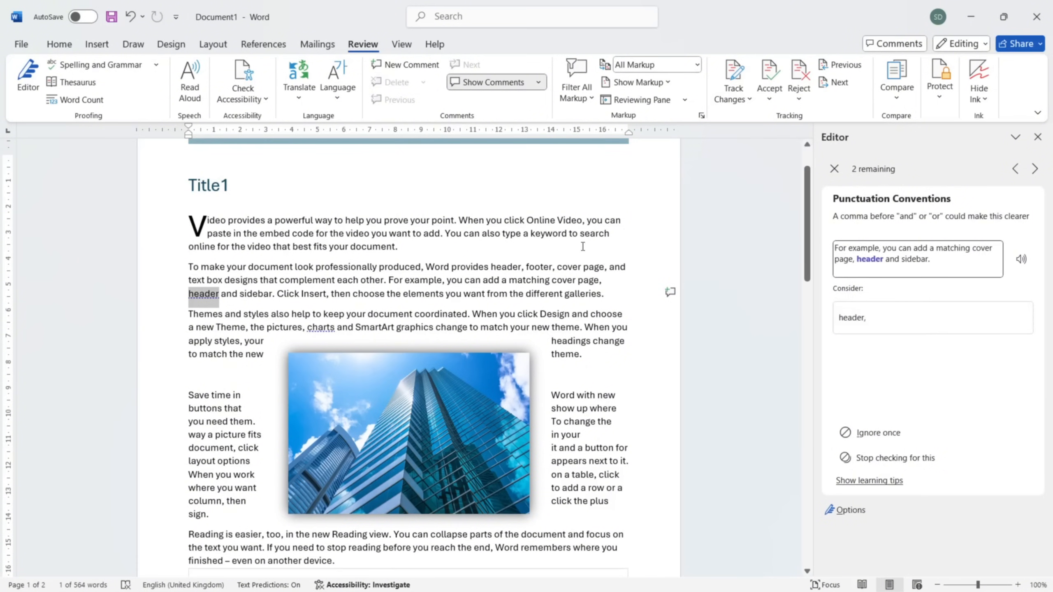
{"action": "left_click", "coordinate": [891, 326]}
{"action": "left_click", "coordinate": [891, 326]}
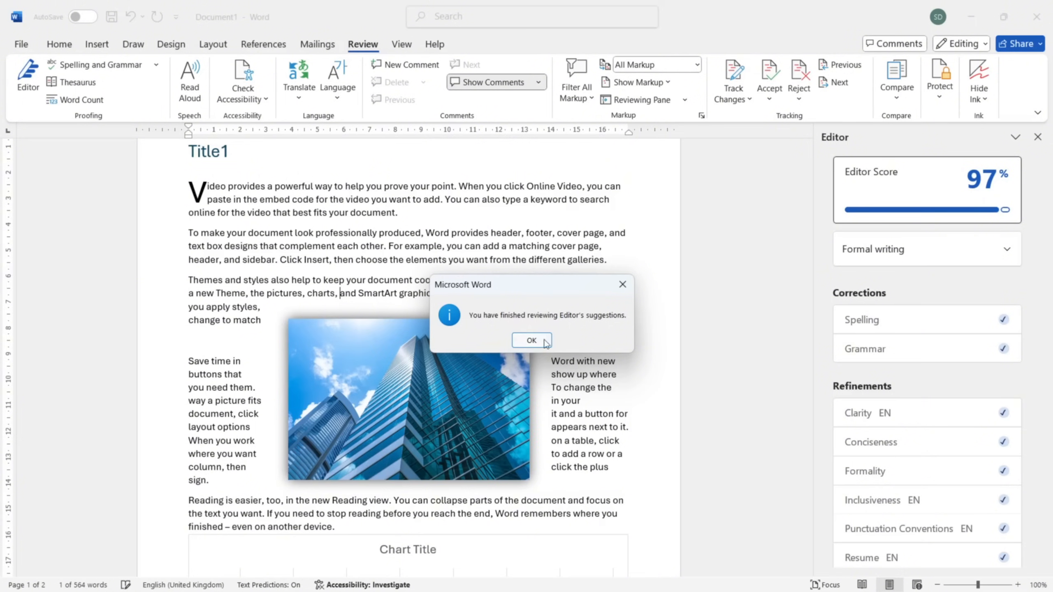
Close the completed Editor review and its pane, and open the document's print preview at page 2.
{"action": "left_click", "coordinate": [532, 340]}
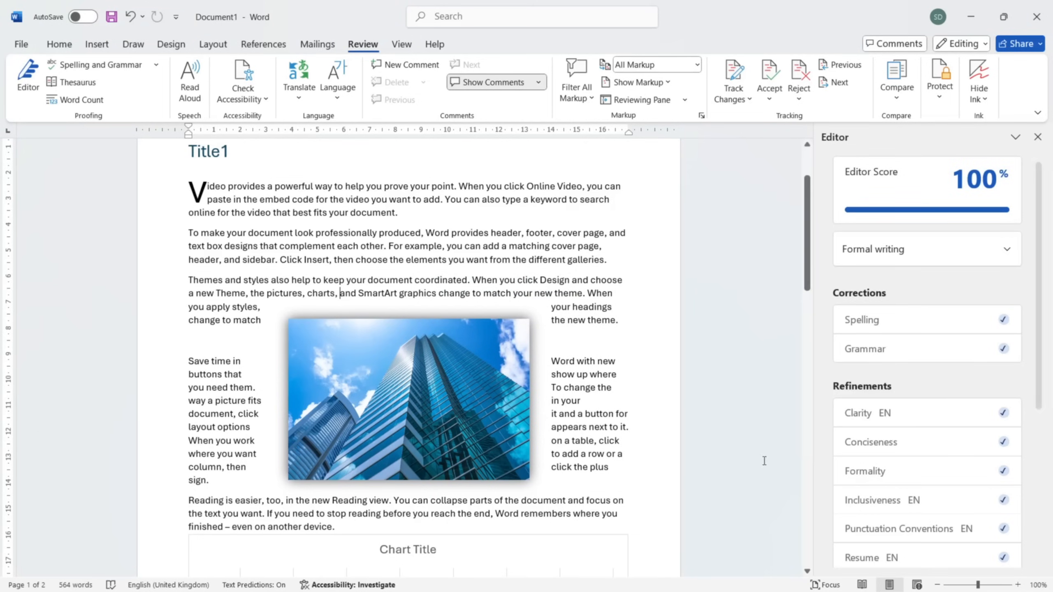
{"action": "left_click", "coordinate": [1037, 137]}
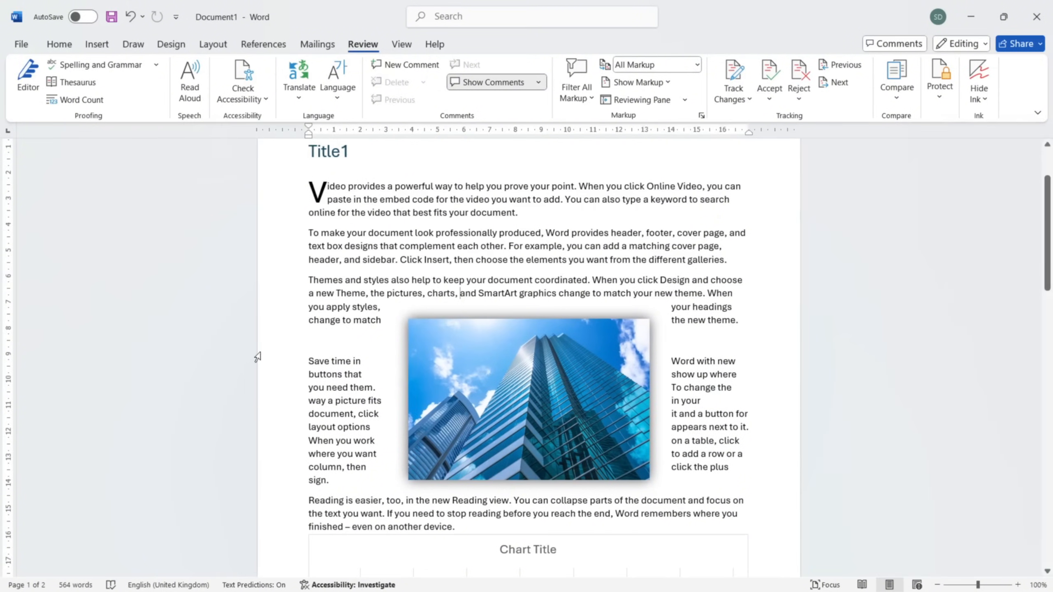
{"action": "left_click", "coordinate": [21, 44]}
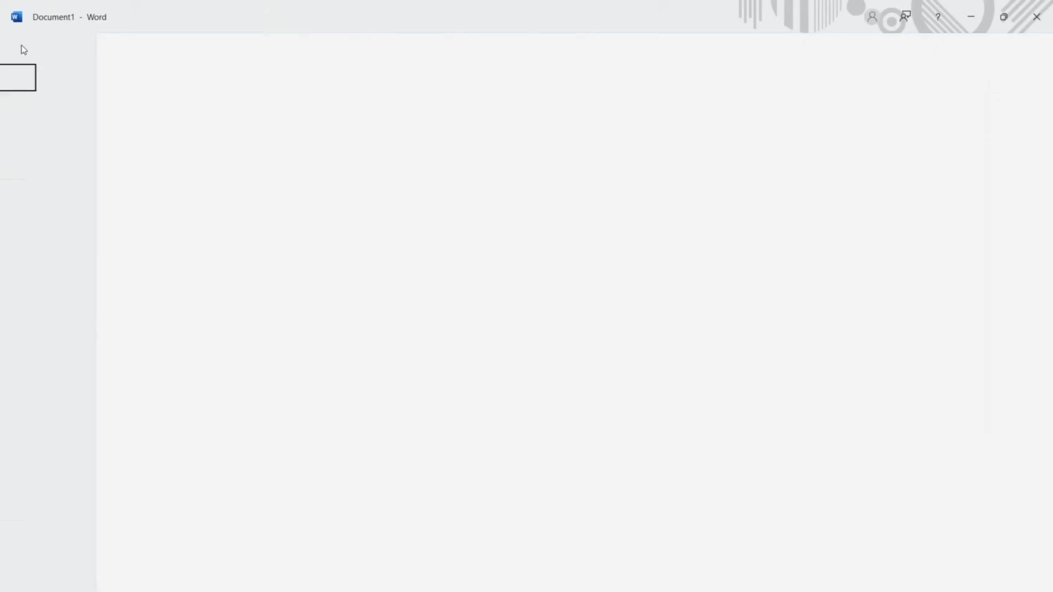
{"action": "left_click", "coordinate": [42, 281]}
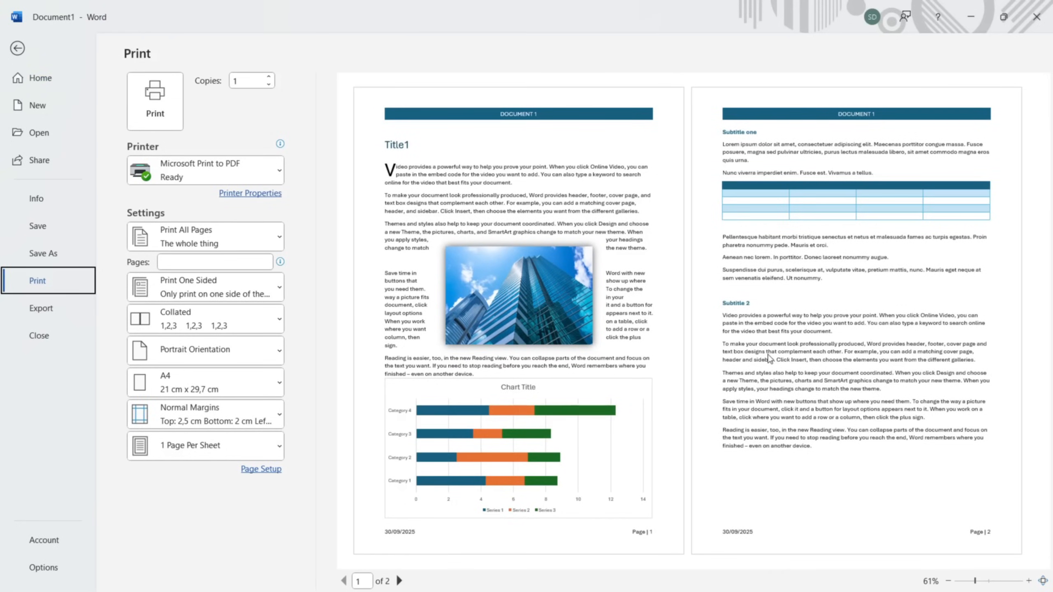
{"action": "left_click", "coordinate": [400, 580]}
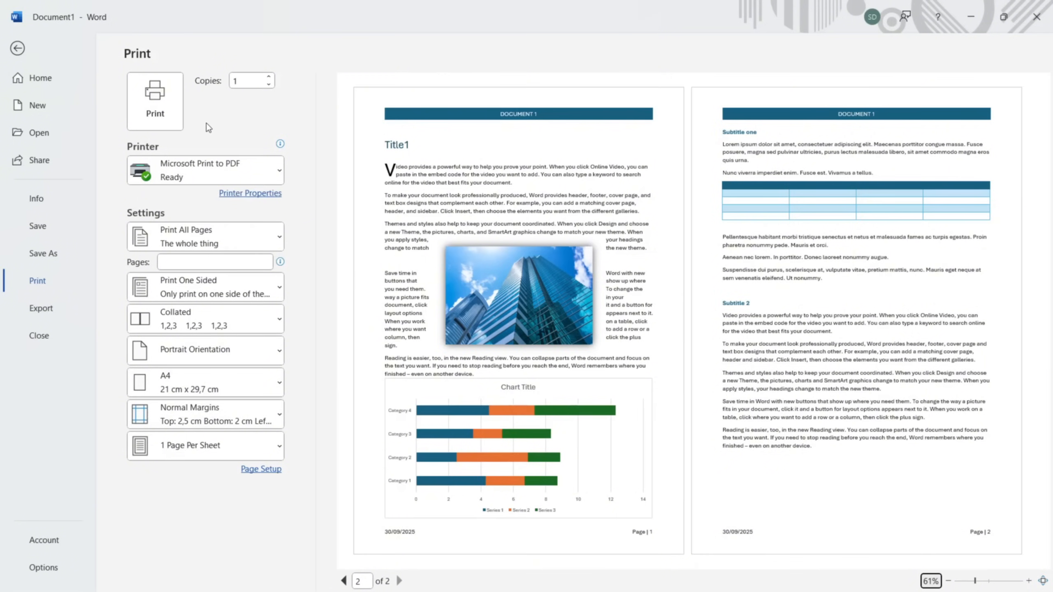
Examine the print settings for number of copies, page range and collation, keeping one copy, all pages and Collated.
{"action": "double_click", "coordinate": [271, 78]}
{"action": "double_click", "coordinate": [268, 85]}
{"action": "double_click", "coordinate": [268, 84]}
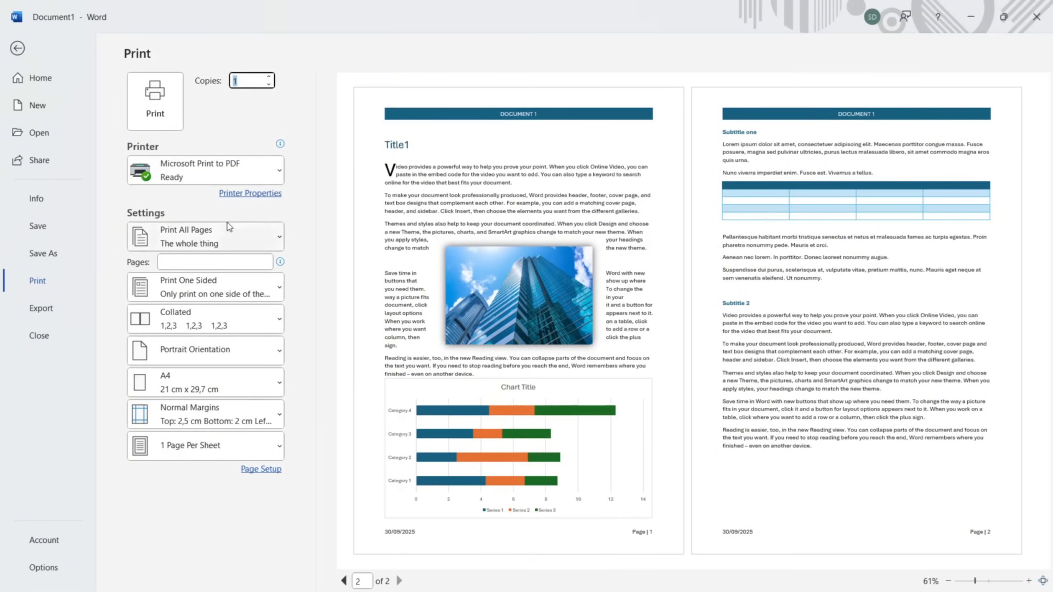
{"action": "left_click", "coordinate": [209, 232]}
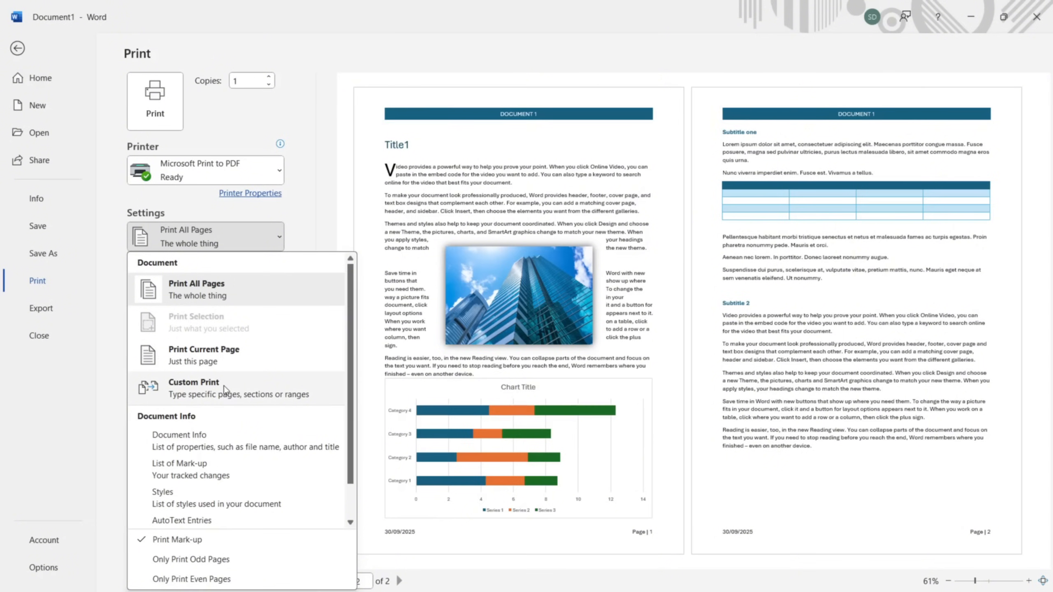
{"action": "left_click", "coordinate": [251, 234]}
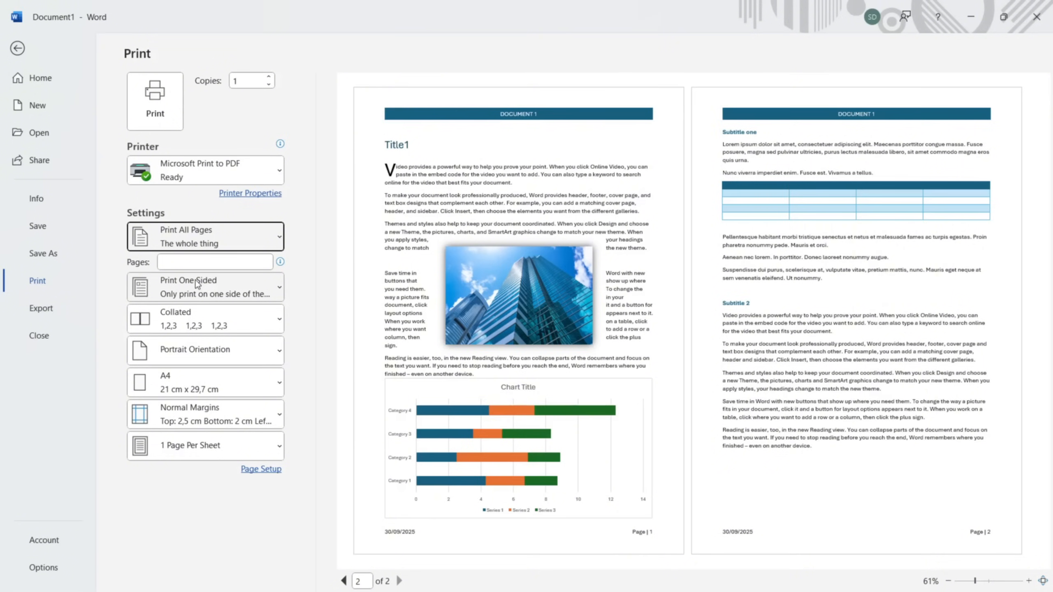
{"action": "left_click", "coordinate": [243, 320]}
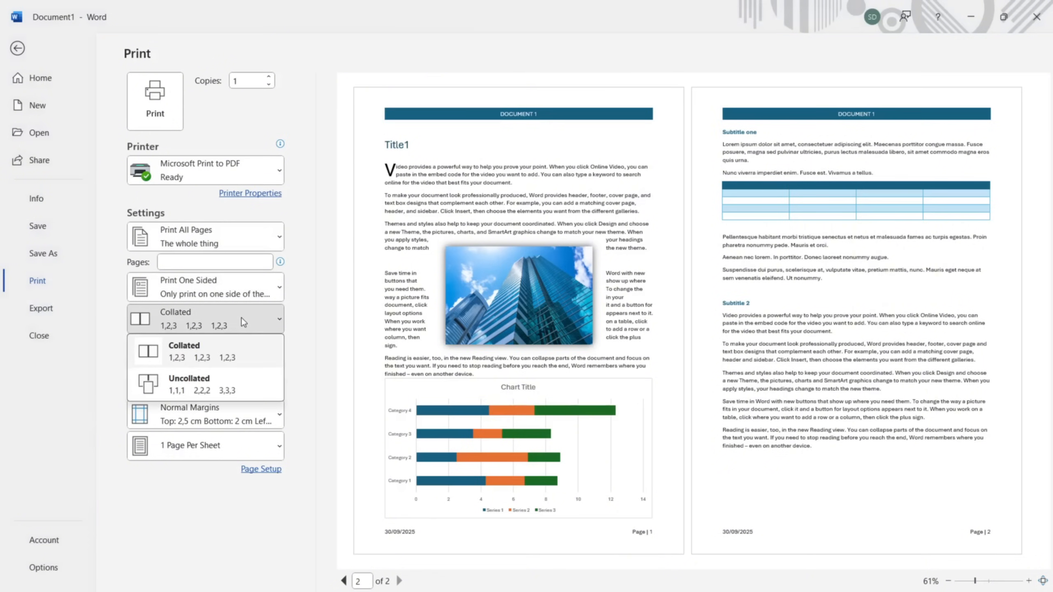
{"action": "left_click", "coordinate": [207, 349]}
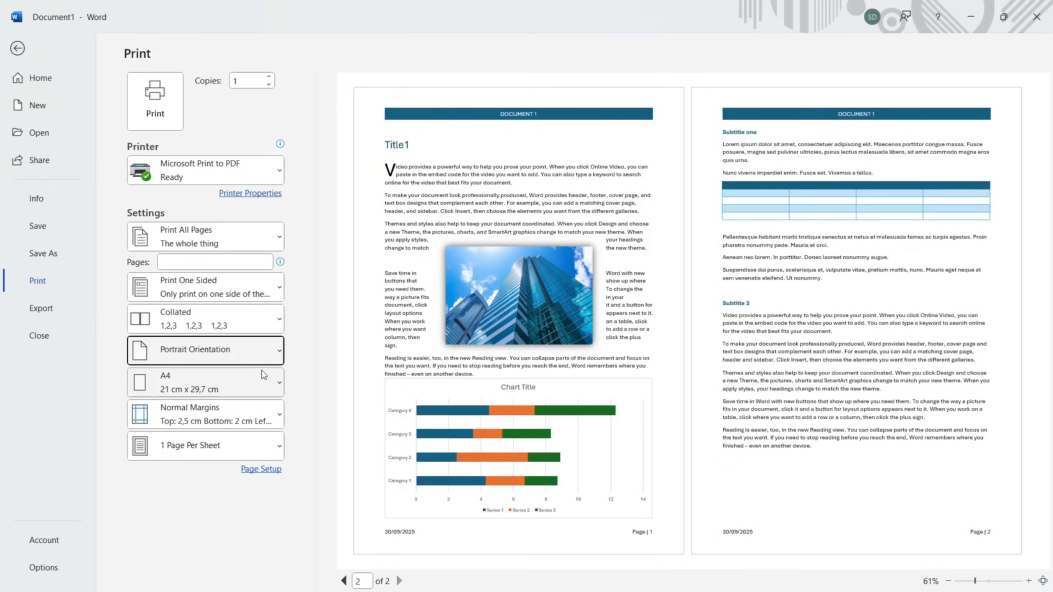
Try Landscape Orientation in the print settings, switch back to Portrait Orientation and check the previewed pages.
{"action": "left_click", "coordinate": [239, 355]}
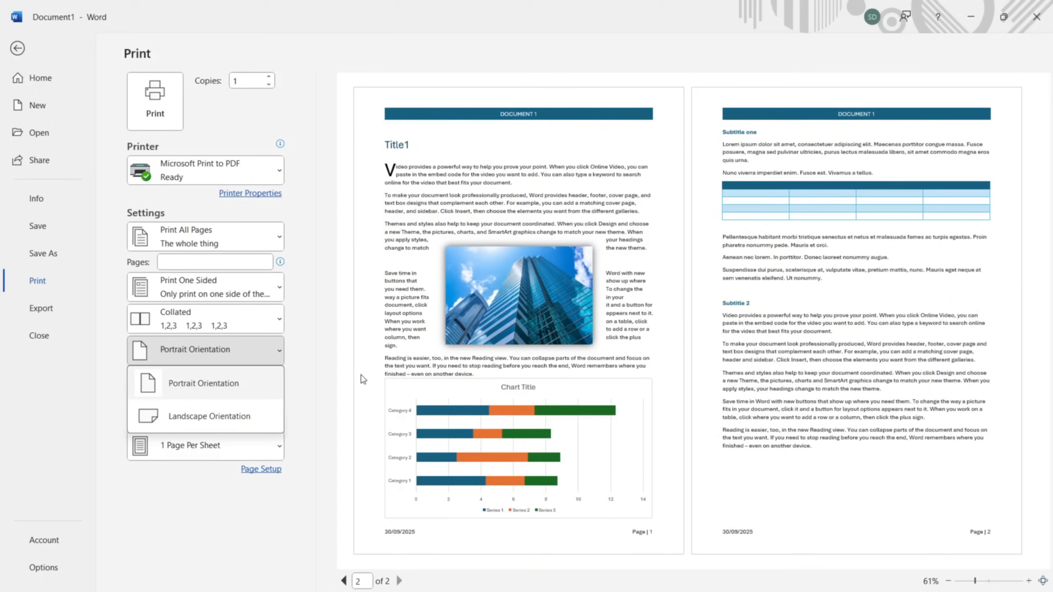
{"action": "left_click", "coordinate": [242, 424]}
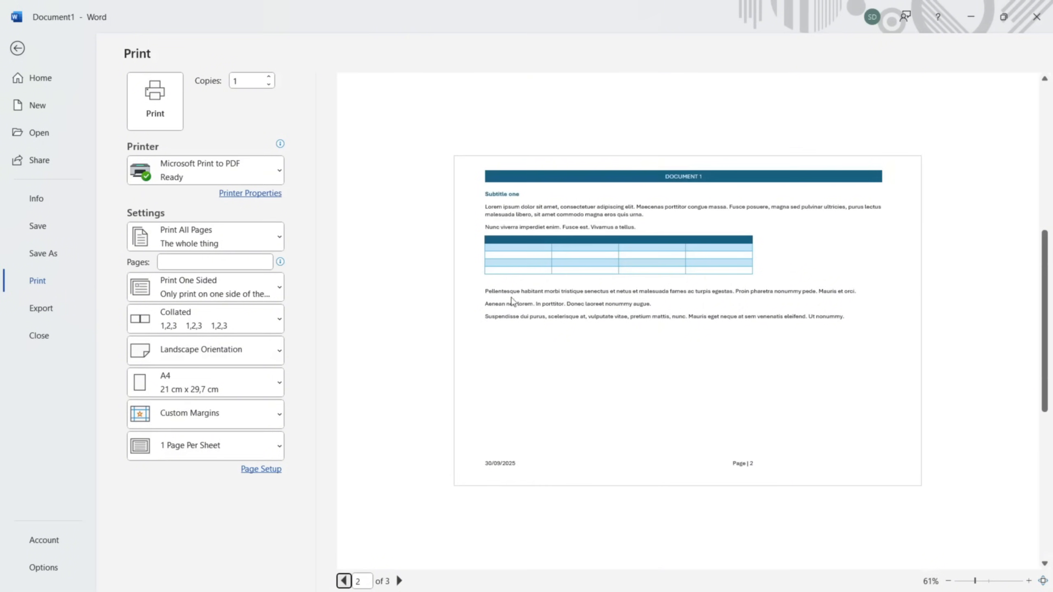
{"action": "left_click", "coordinate": [251, 351]}
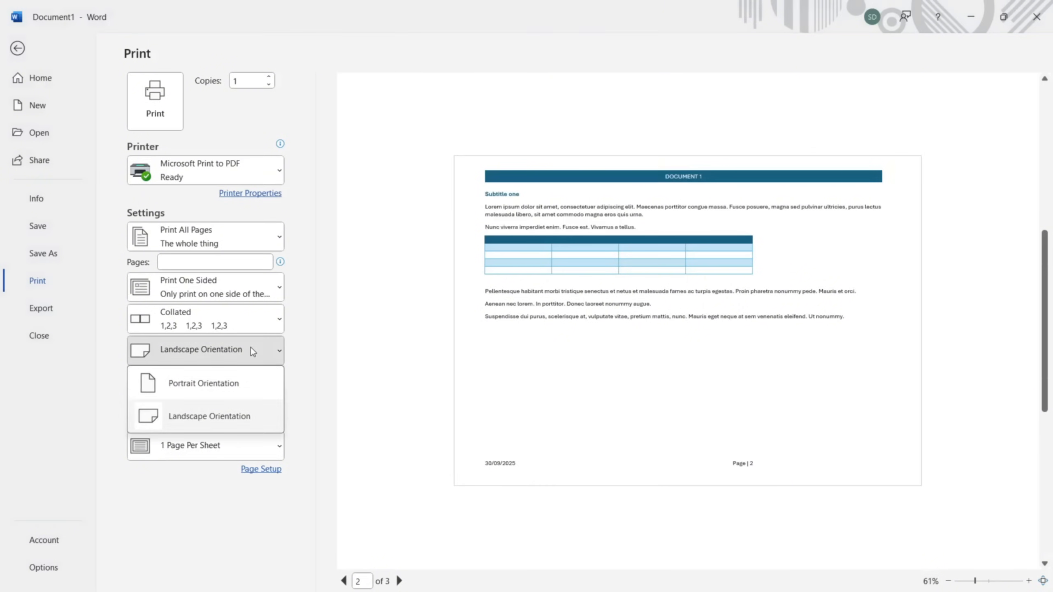
{"action": "left_click", "coordinate": [245, 381]}
{"action": "scroll", "coordinate": [456, 387], "scroll_direction": "down", "scroll_amount": 3}
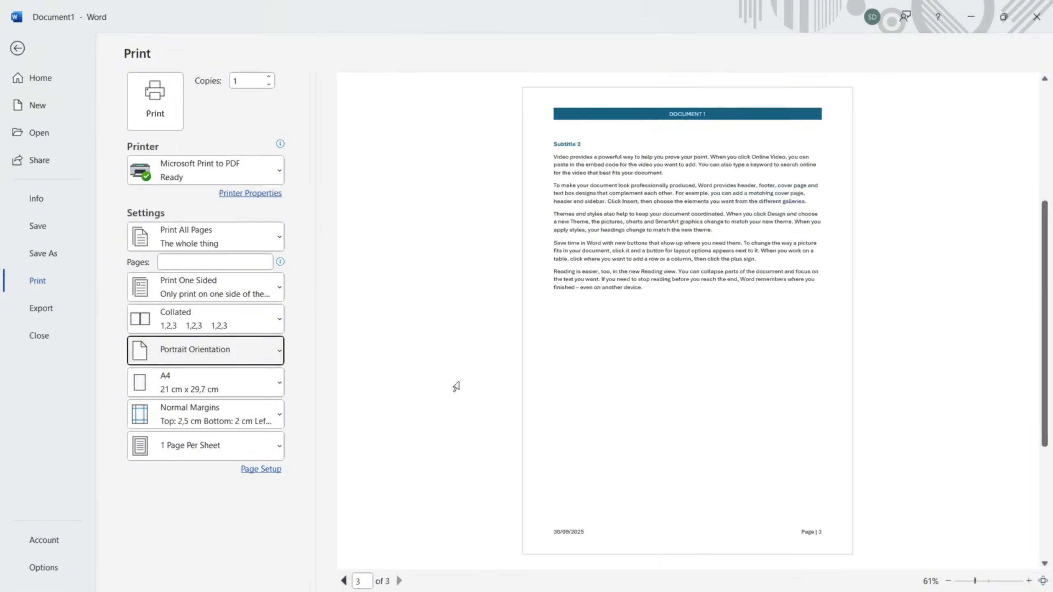
{"action": "scroll", "coordinate": [454, 387], "scroll_direction": "up", "scroll_amount": 3}
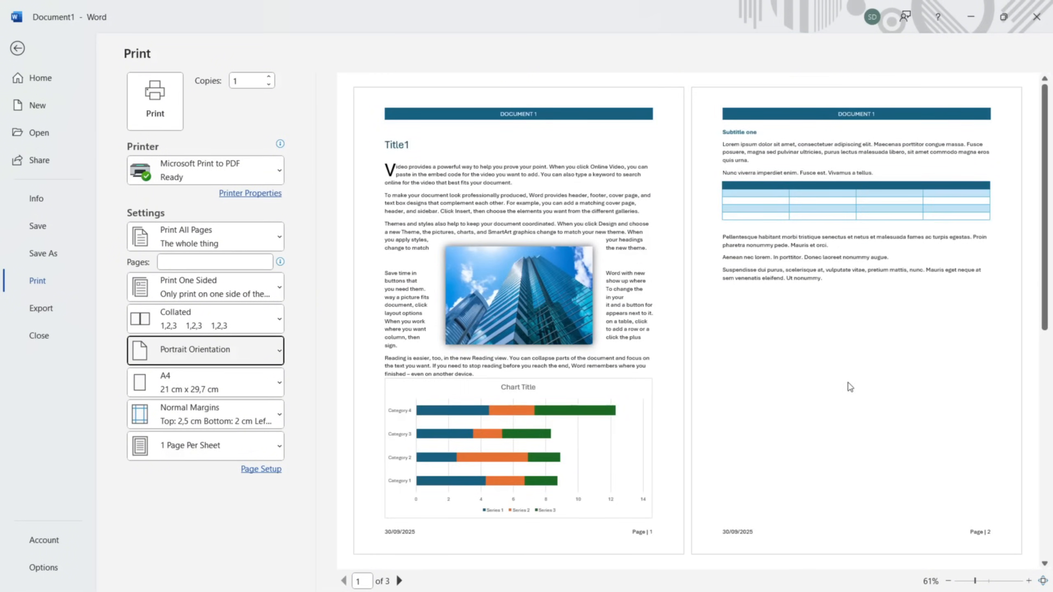
{"action": "scroll", "coordinate": [848, 385], "scroll_direction": "down", "scroll_amount": 3}
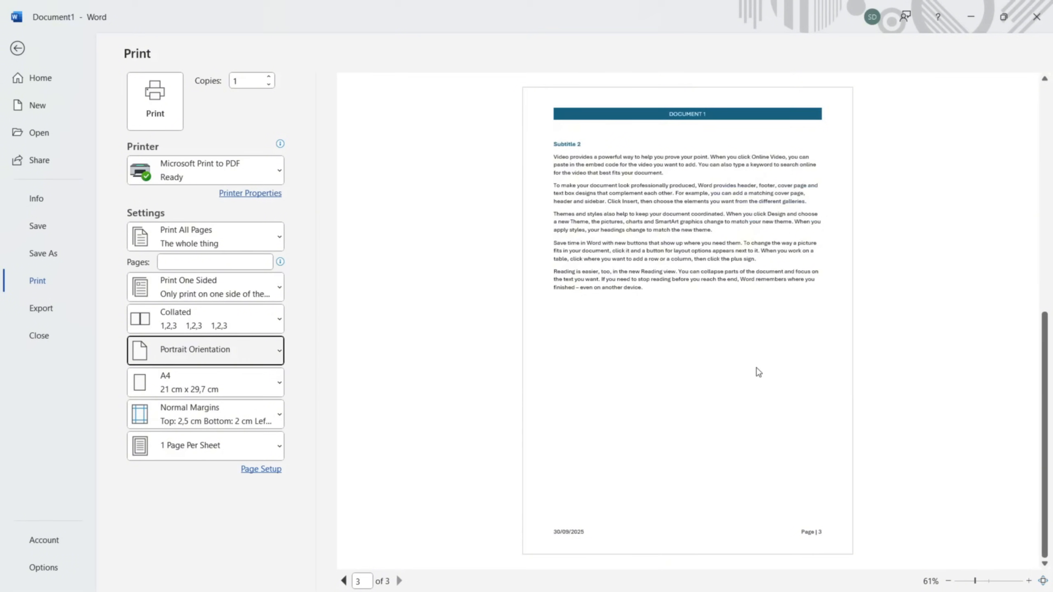
{"action": "scroll", "coordinate": [757, 372], "scroll_direction": "up", "scroll_amount": 3}
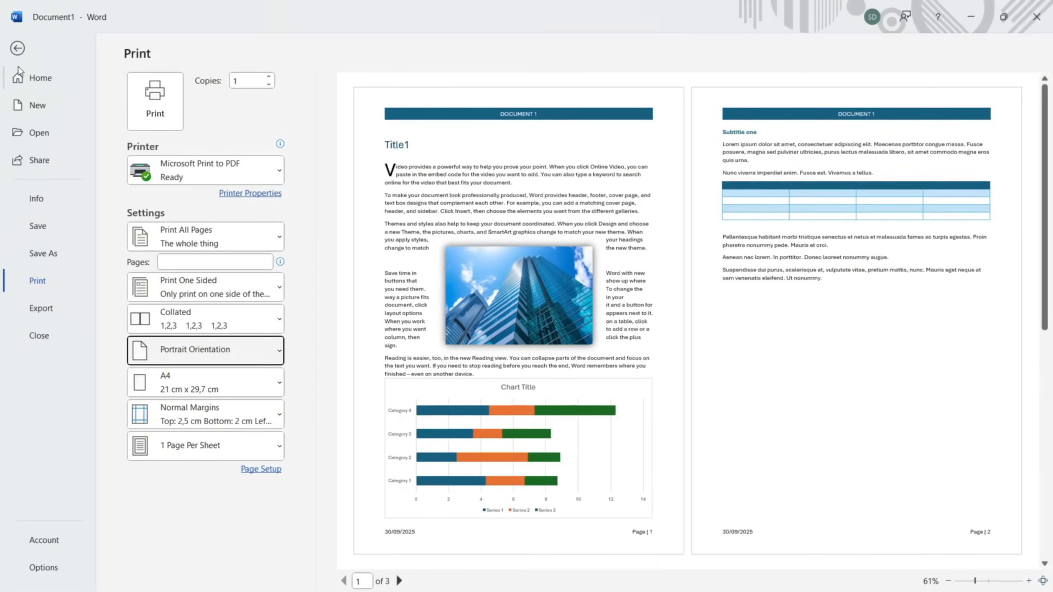
Return to the document, undo both orientation changes and check the layout around the table and "Subtitle 2".
{"action": "left_click", "coordinate": [21, 49]}
{"action": "scroll", "coordinate": [455, 375], "scroll_direction": "down", "scroll_amount": 2}
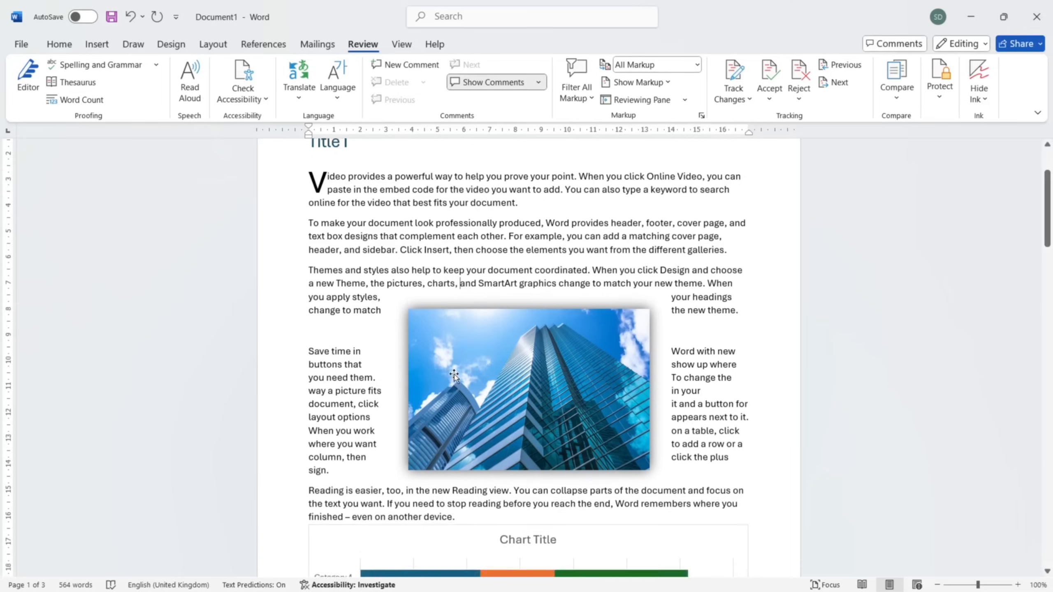
{"action": "left_click", "coordinate": [132, 21]}
{"action": "scroll", "coordinate": [380, 334], "scroll_direction": "down", "scroll_amount": 5}
{"action": "scroll", "coordinate": [380, 334], "scroll_direction": "down", "scroll_amount": 5}
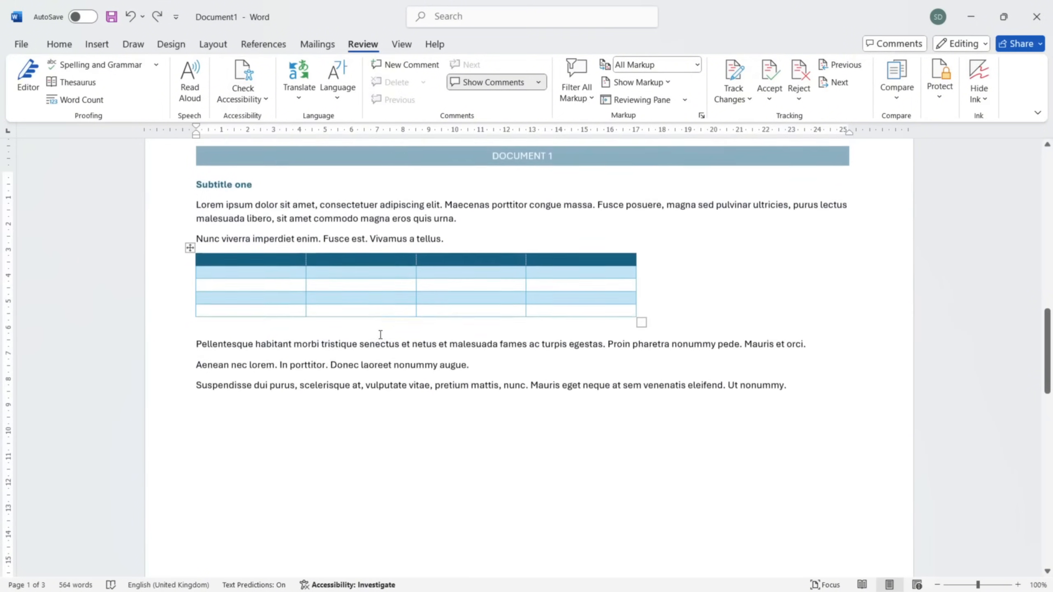
{"action": "left_click", "coordinate": [132, 19]}
{"action": "scroll", "coordinate": [282, 285], "scroll_direction": "down", "scroll_amount": 10}
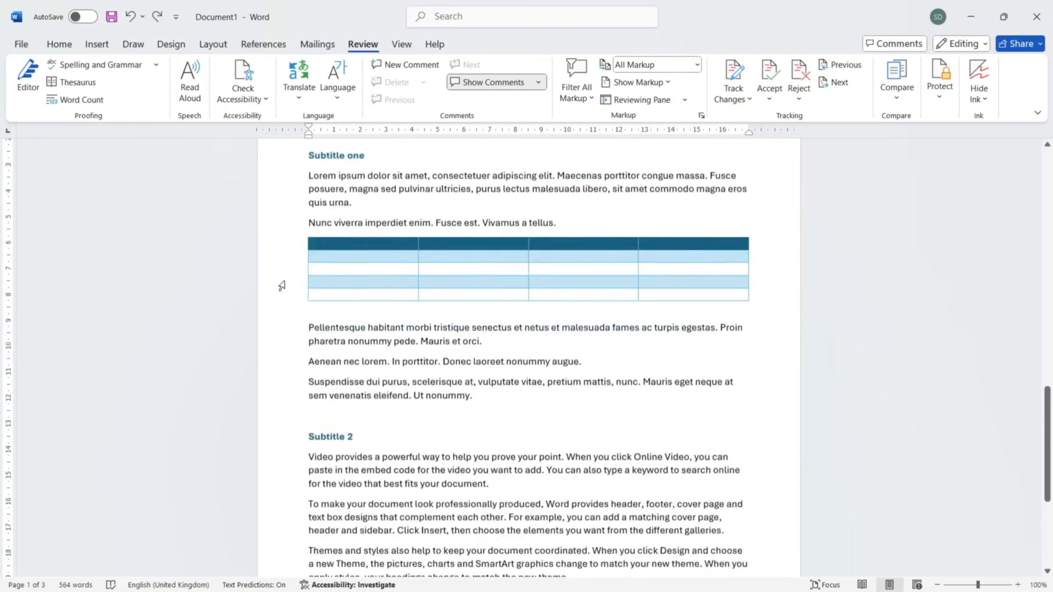
{"action": "scroll", "coordinate": [281, 285], "scroll_direction": "up", "scroll_amount": 10}
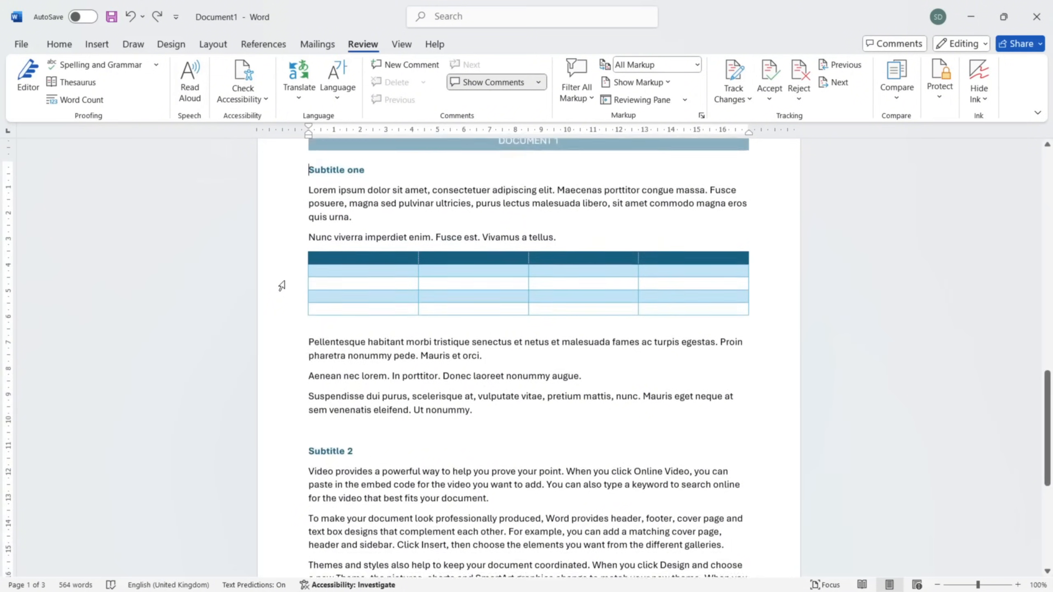
{"action": "scroll", "coordinate": [281, 286], "scroll_direction": "down", "scroll_amount": 10}
{"action": "scroll", "coordinate": [281, 285], "scroll_direction": "up", "scroll_amount": 1}
{"action": "scroll", "coordinate": [281, 285], "scroll_direction": "up", "scroll_amount": 6}
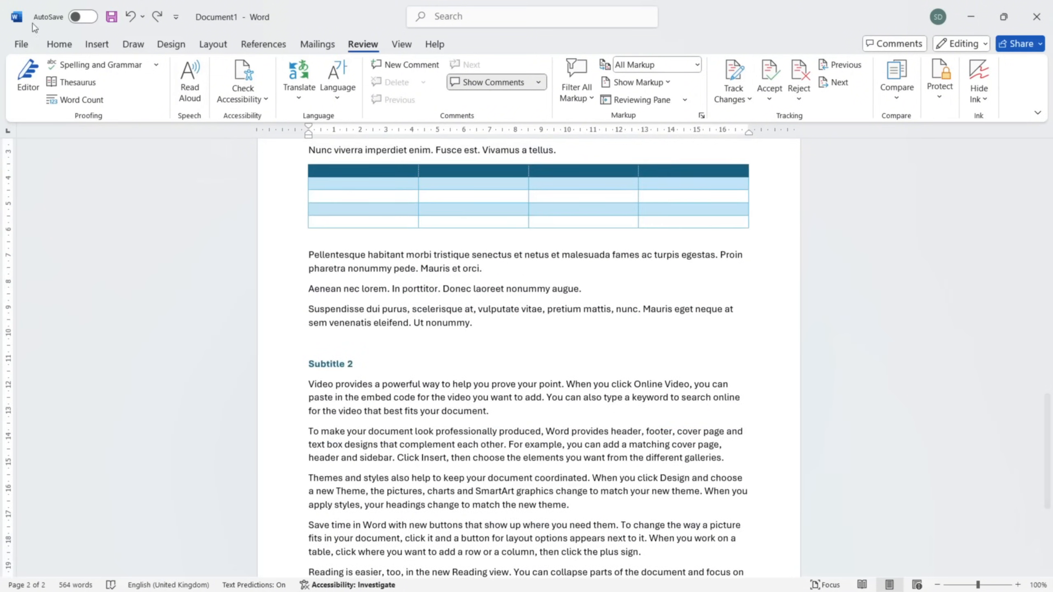
Reopen the print preview and examine the paper size, margin and pages-per-sheet options, keeping A4, Normal Margins and 1 Page Per Sheet.
{"action": "left_click", "coordinate": [21, 44]}
{"action": "left_click", "coordinate": [52, 302]}
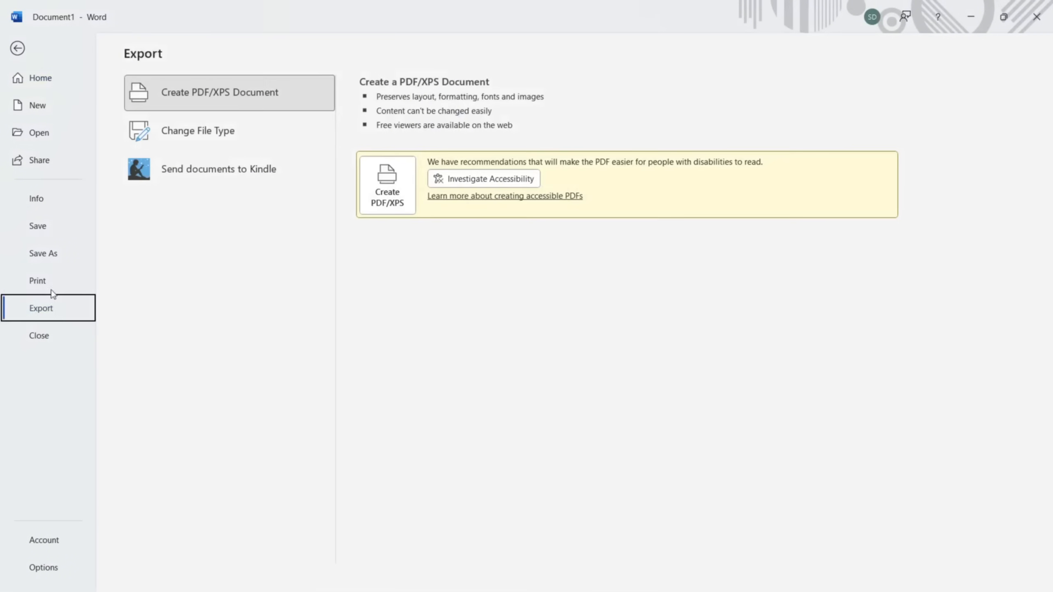
{"action": "left_click", "coordinate": [51, 290]}
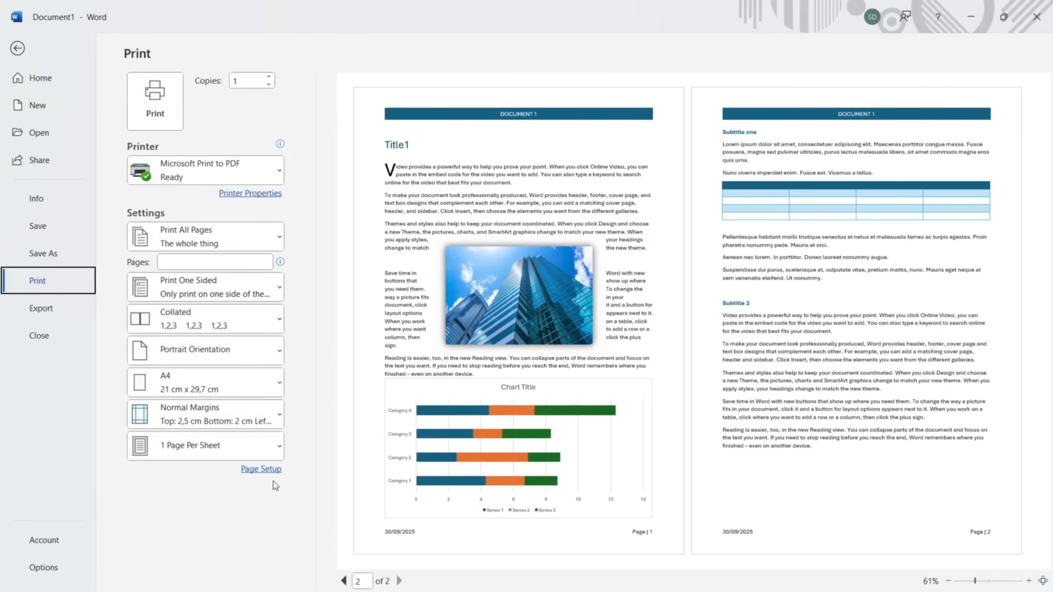
{"action": "left_click", "coordinate": [265, 382]}
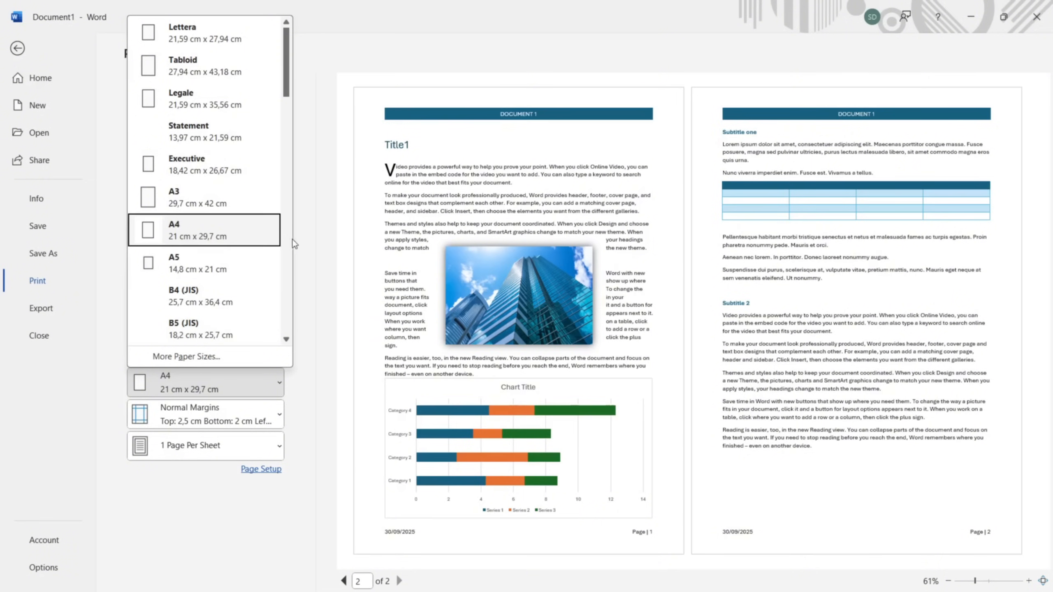
{"action": "key", "text": "Escape"}
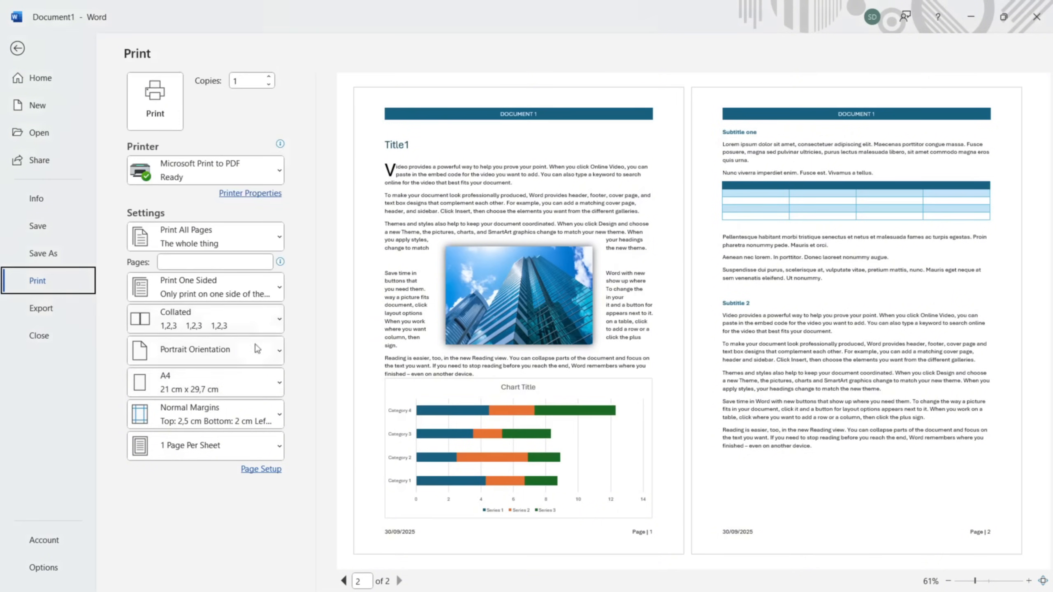
{"action": "left_click", "coordinate": [257, 410]}
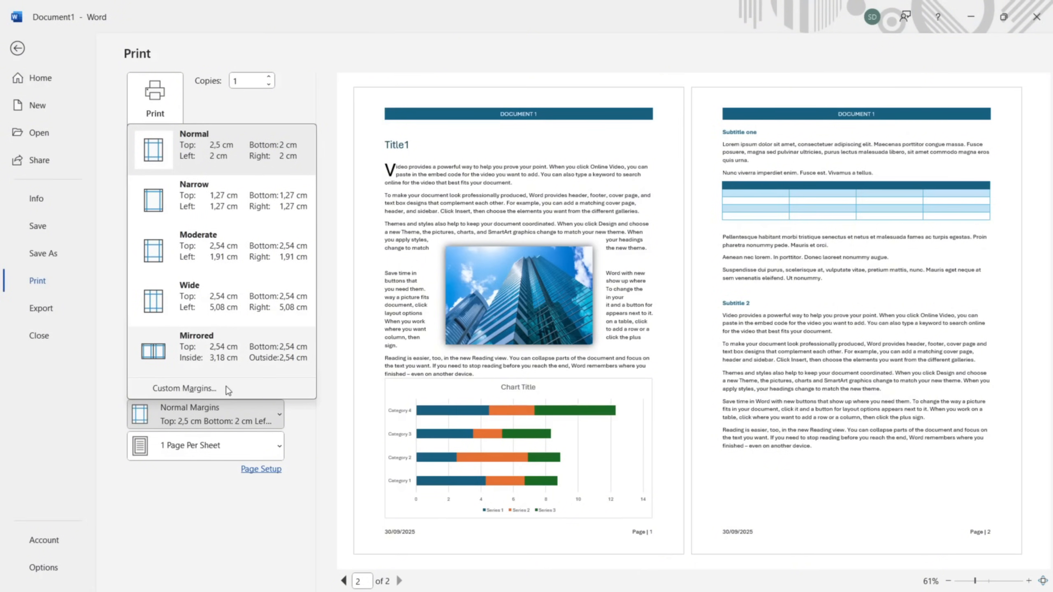
{"action": "key", "text": "Escape"}
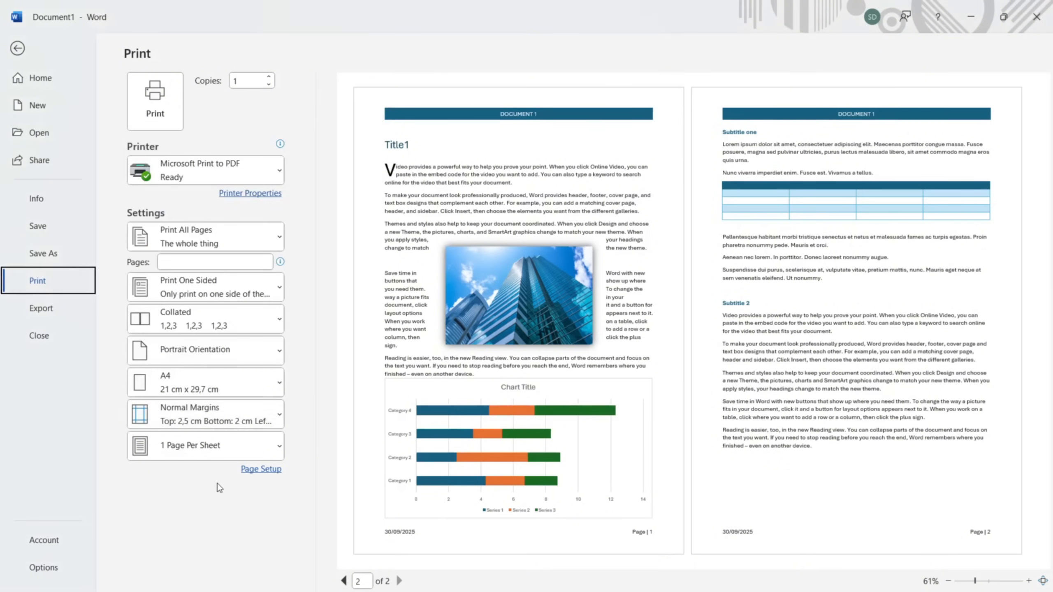
{"action": "left_click", "coordinate": [233, 448]}
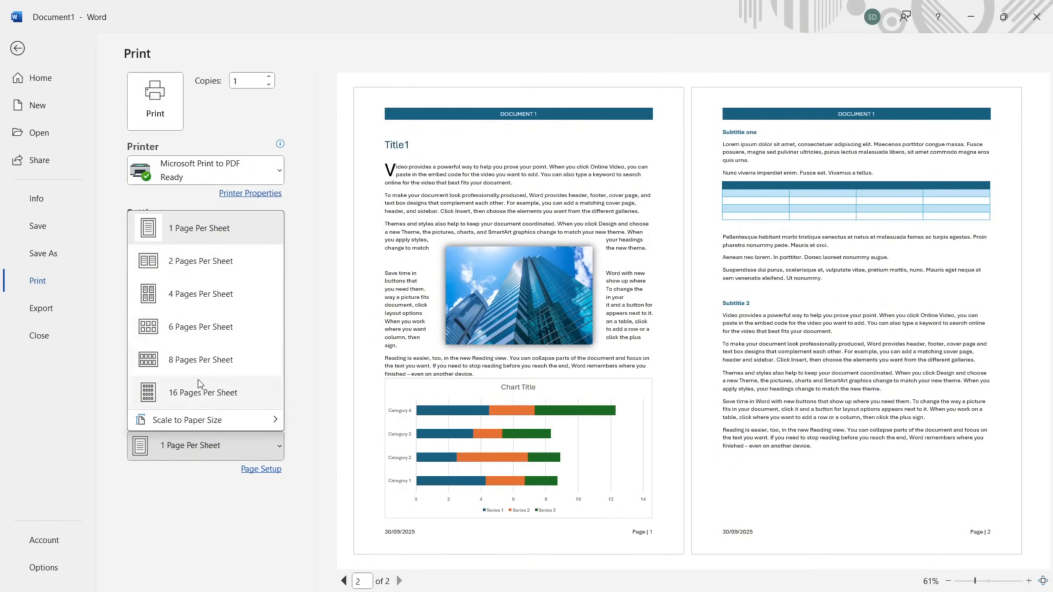
{"action": "left_click", "coordinate": [188, 196]}
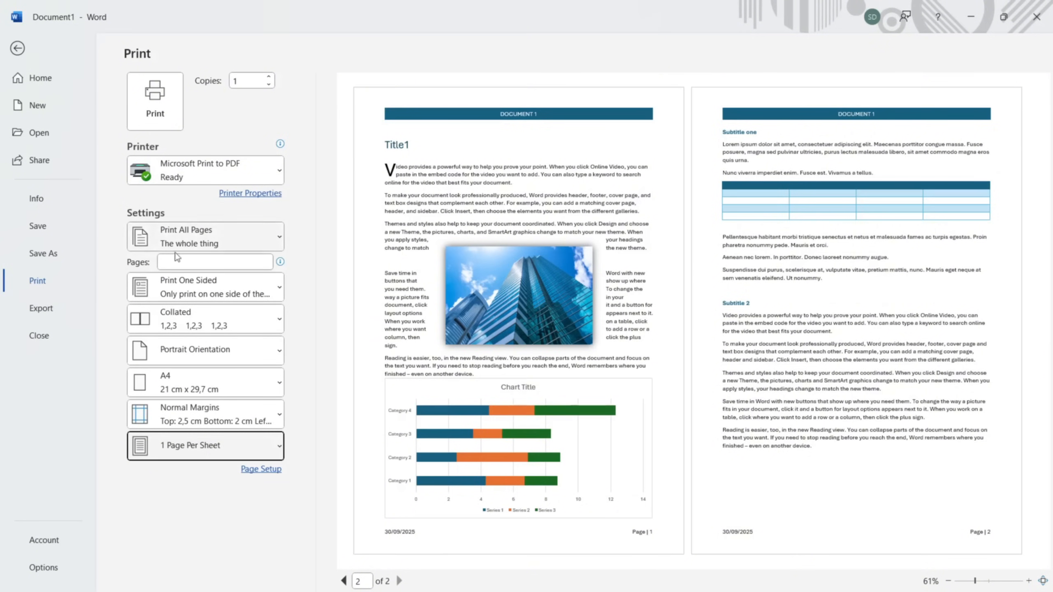
Print the whole document with Microsoft Print to PDF and save the output as document1.
{"action": "left_click", "coordinate": [155, 102]}
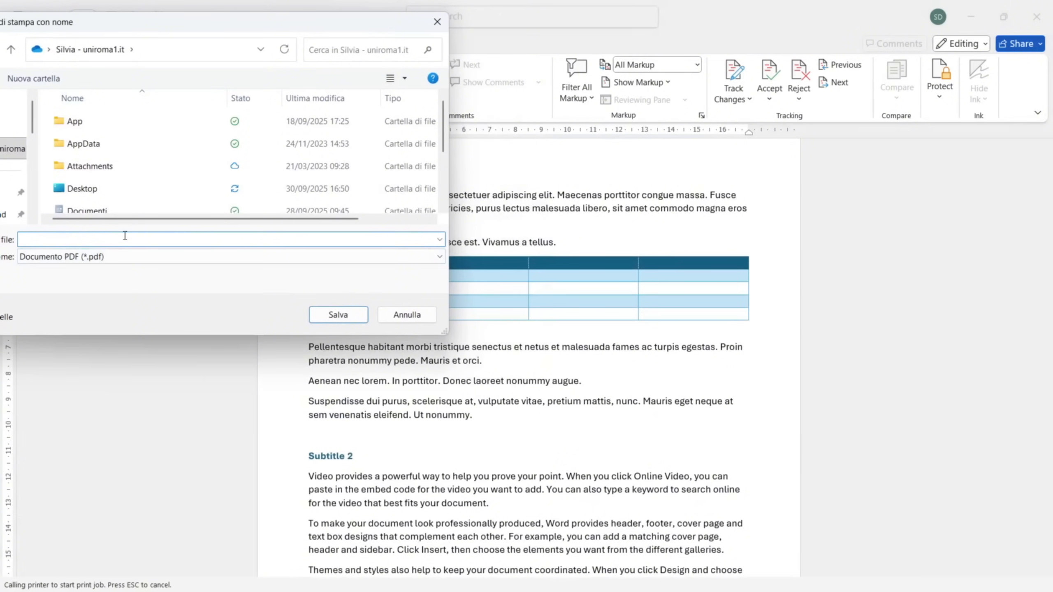
{"action": "type", "text": "document1"}
{"action": "left_click", "coordinate": [333, 316]}
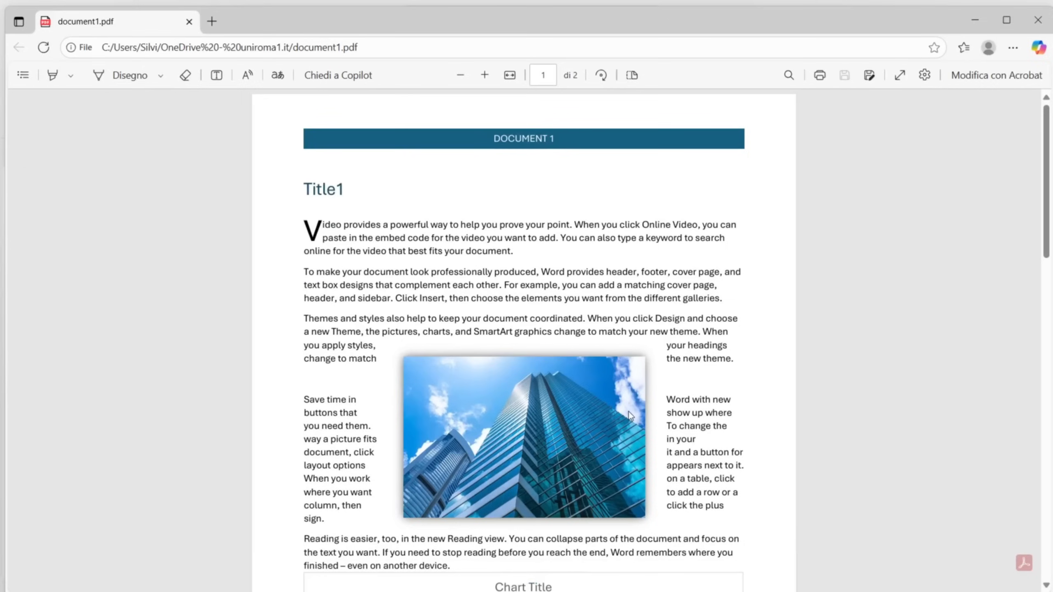
Review both pages of the printed document1.pdf in the browser and close it.
{"action": "scroll", "coordinate": [629, 415], "scroll_direction": "down", "scroll_amount": 12}
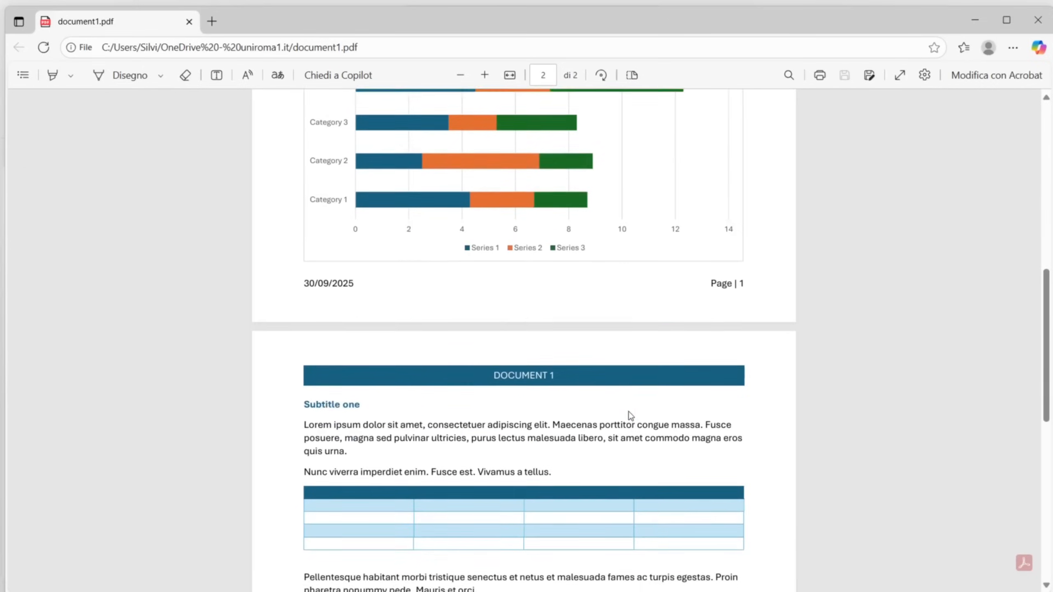
{"action": "scroll", "coordinate": [628, 411], "scroll_direction": "down", "scroll_amount": 8}
{"action": "scroll", "coordinate": [629, 411], "scroll_direction": "up", "scroll_amount": 15}
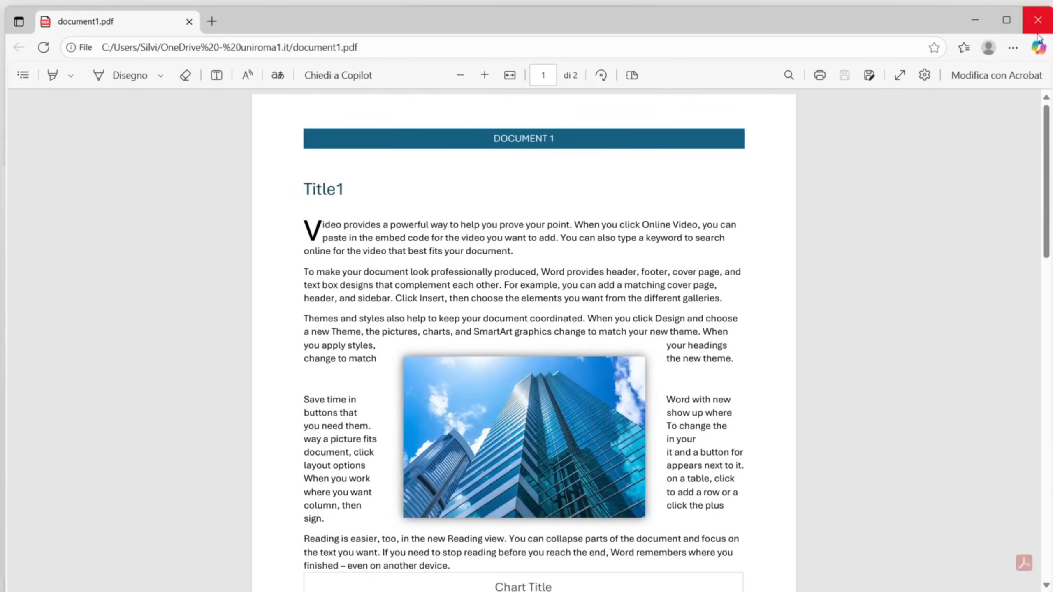
{"action": "left_click", "coordinate": [1038, 20]}
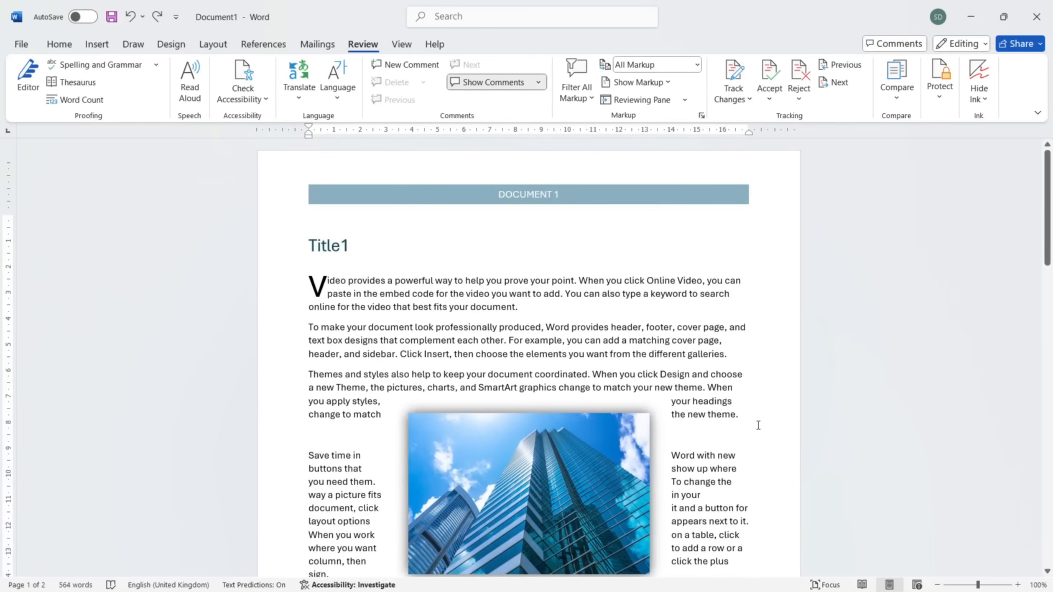